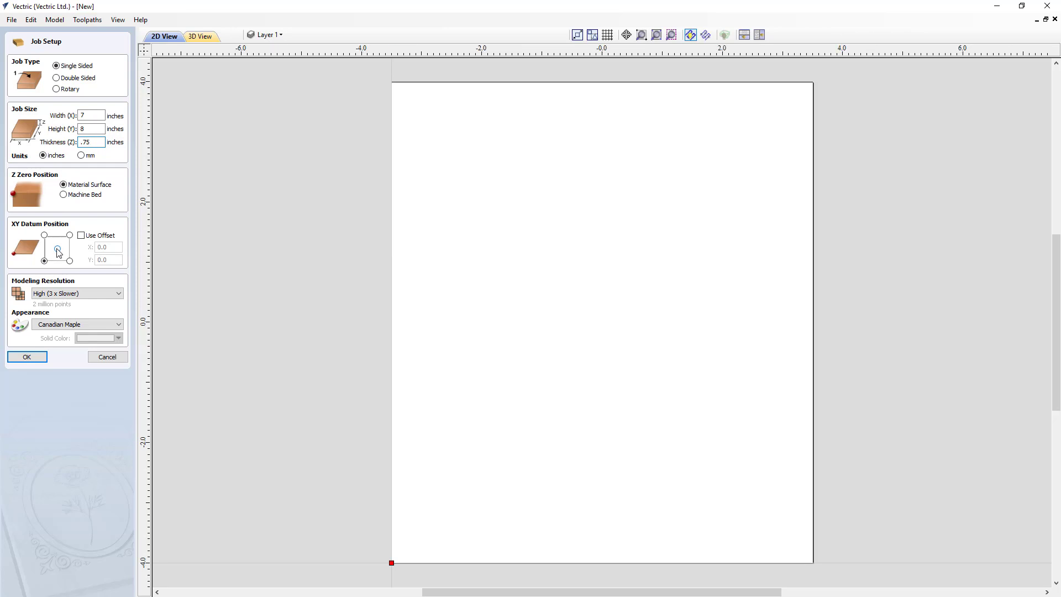
Step: Set the modeling resolution to Very High (7 x Slower) and accept the job setup
click(116, 295)
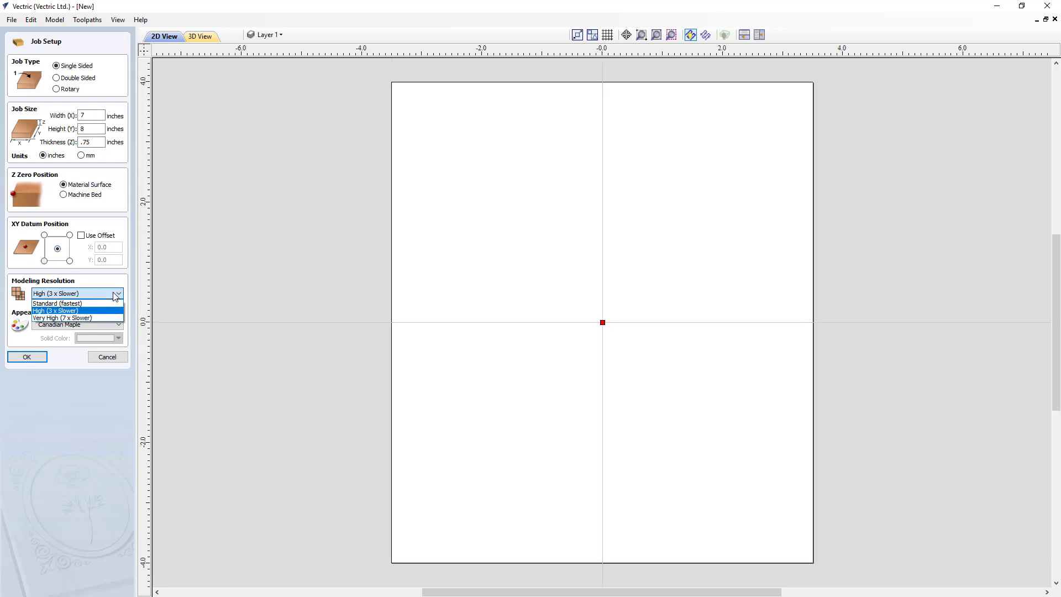
click(87, 318)
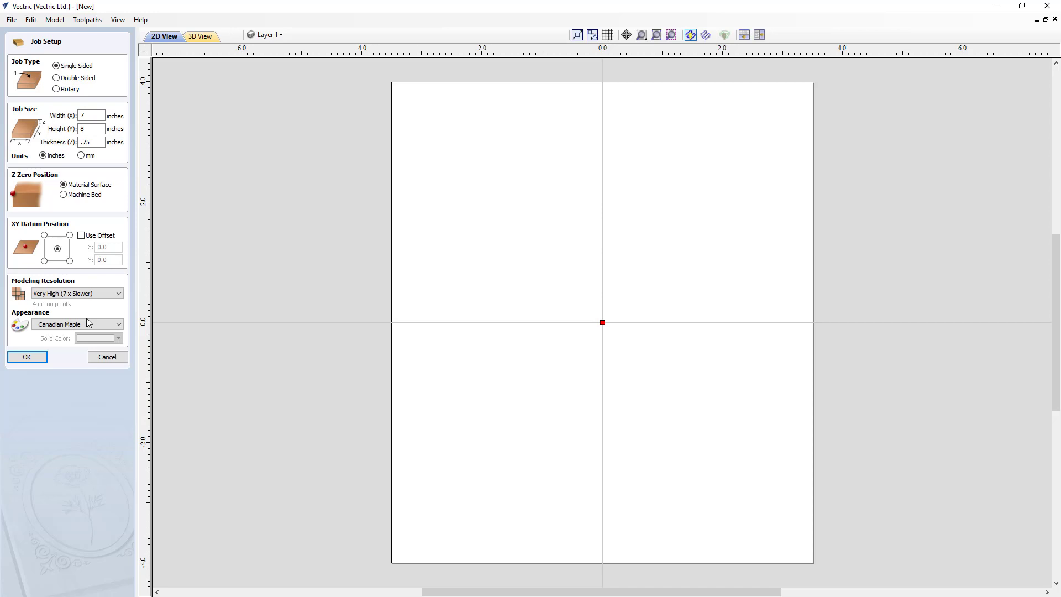
click(33, 357)
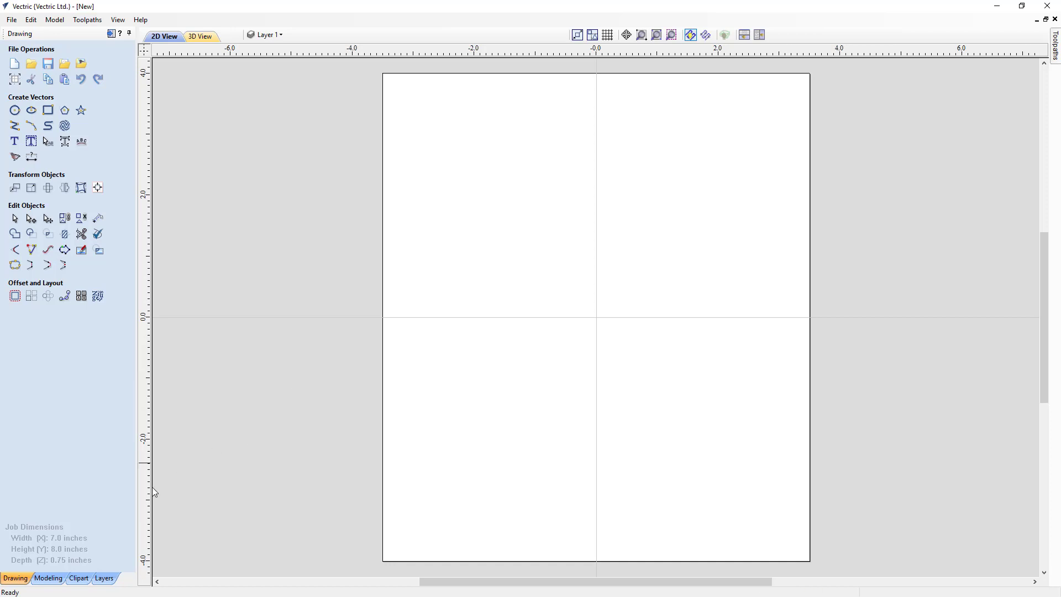
Step: Rename the component level Level 1 as Center
click(49, 578)
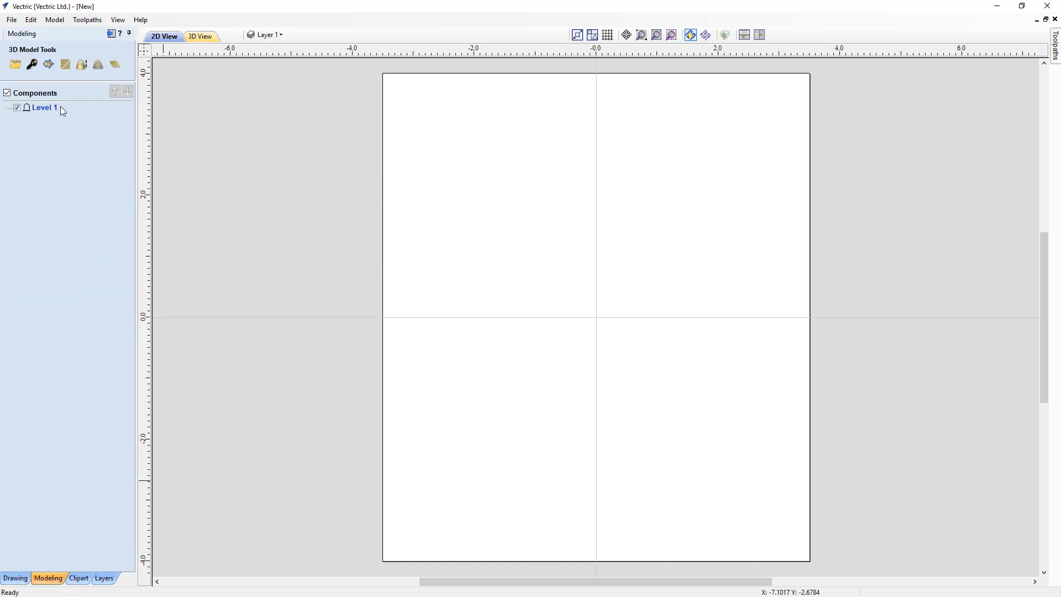
mouse_move(43, 112)
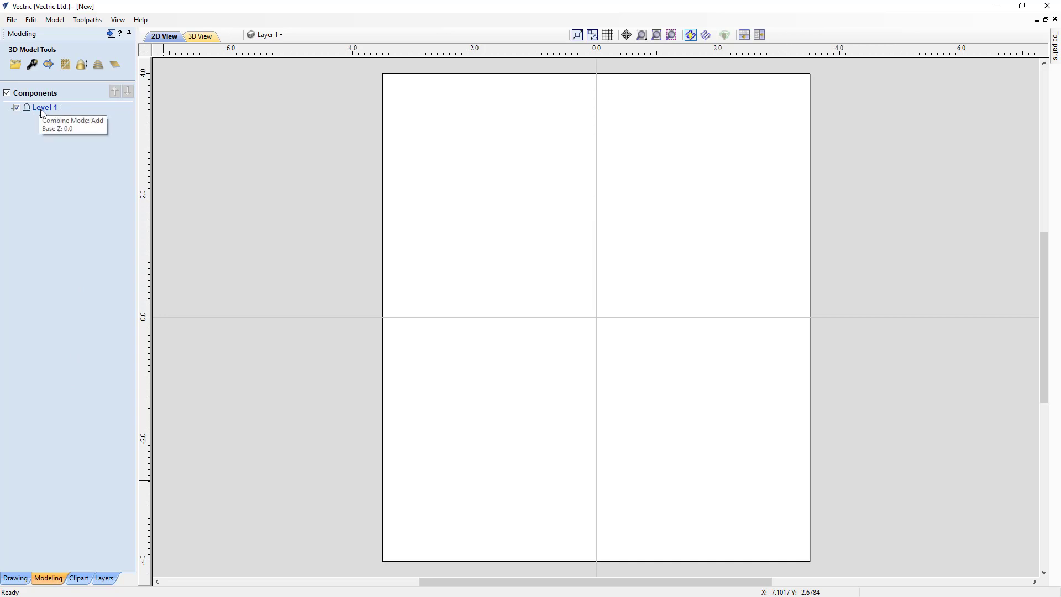
click(42, 108)
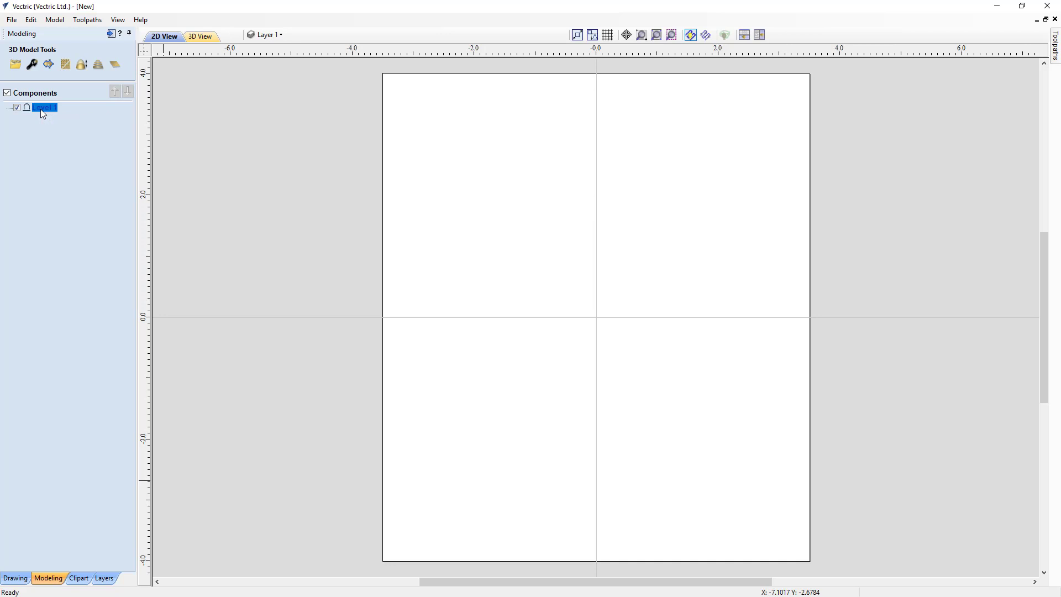
right_click(41, 108)
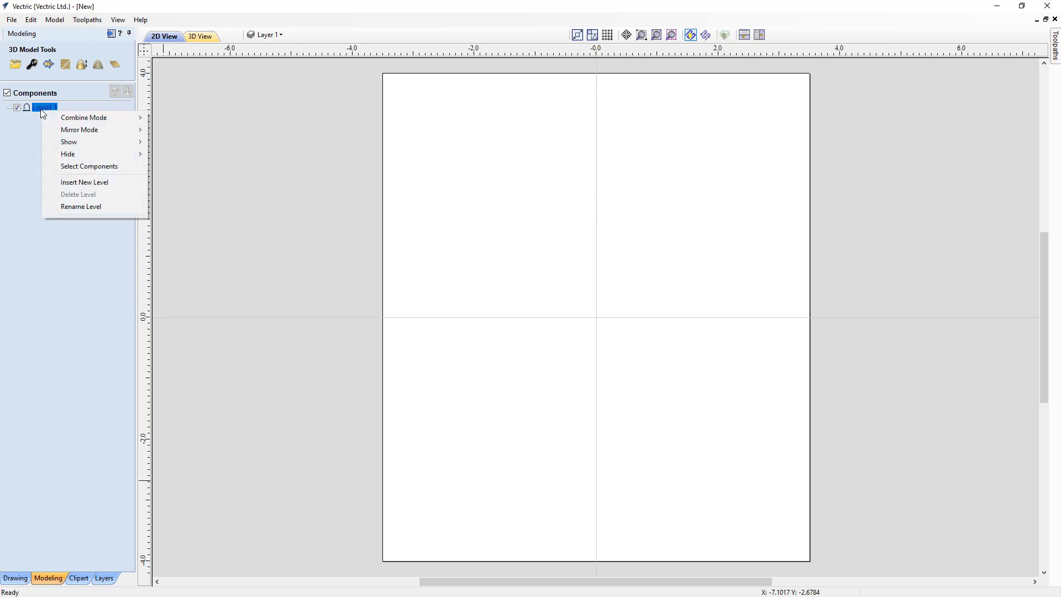
click(78, 207)
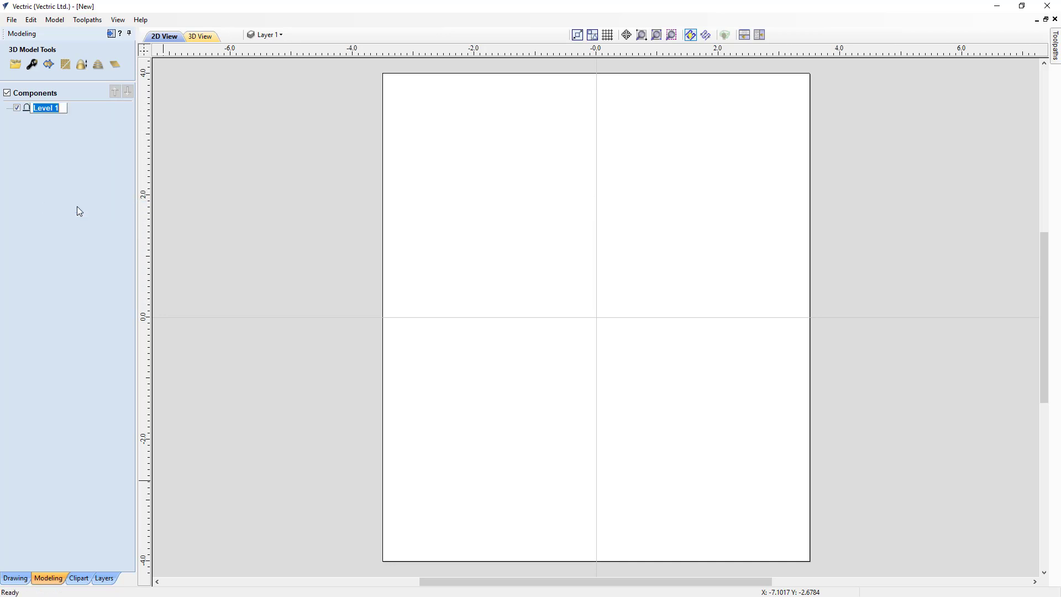
text(Center)
key(Return)
Step: Add the Shield2-iii clipart from the Panels & Shields library folder to the sheet
click(78, 577)
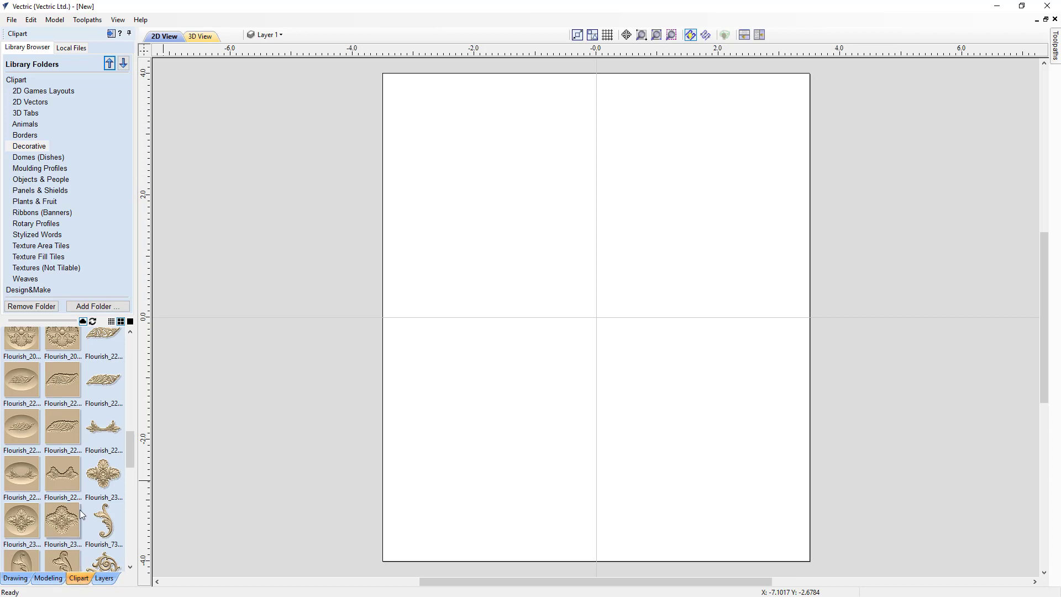
click(14, 80)
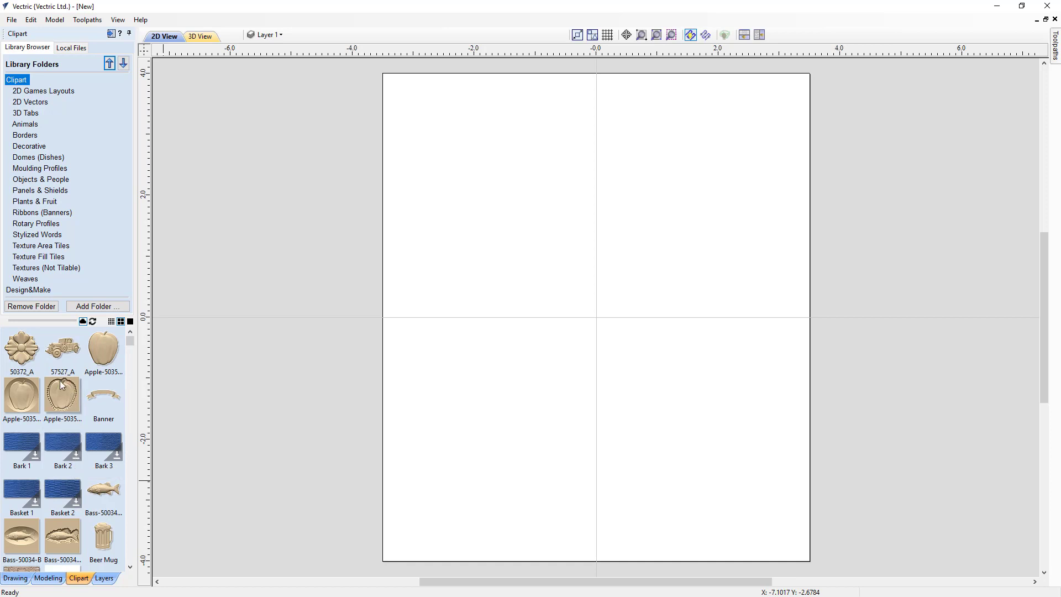
click(51, 194)
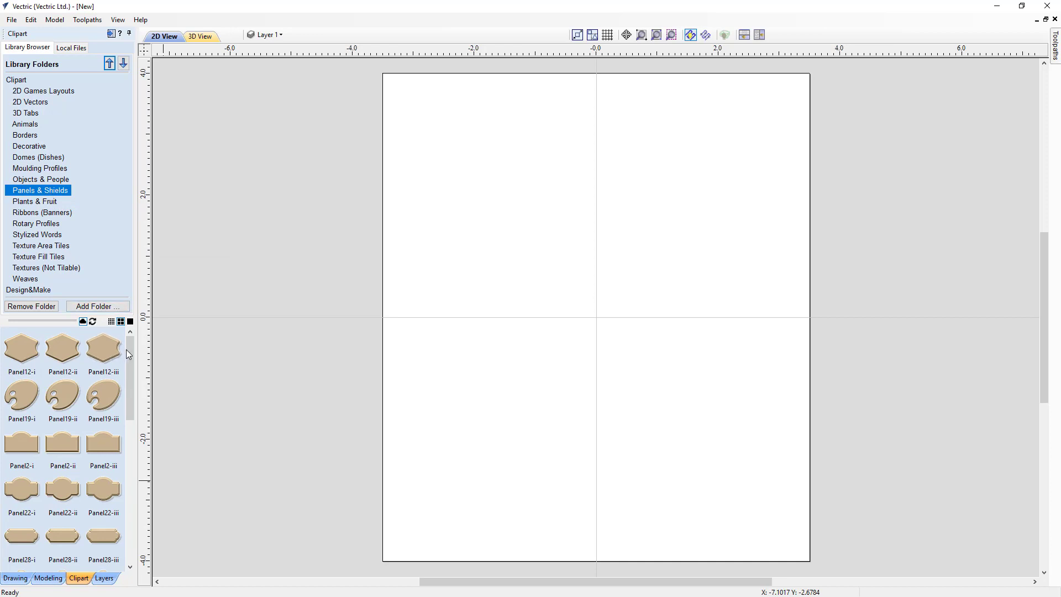
drag(128, 355, 134, 494)
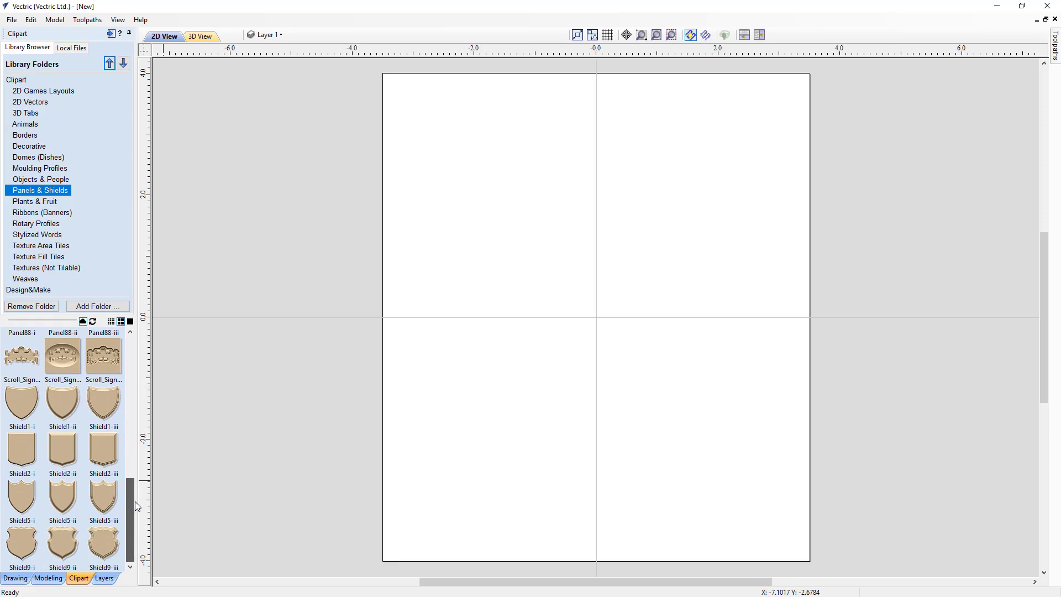
double_click(104, 446)
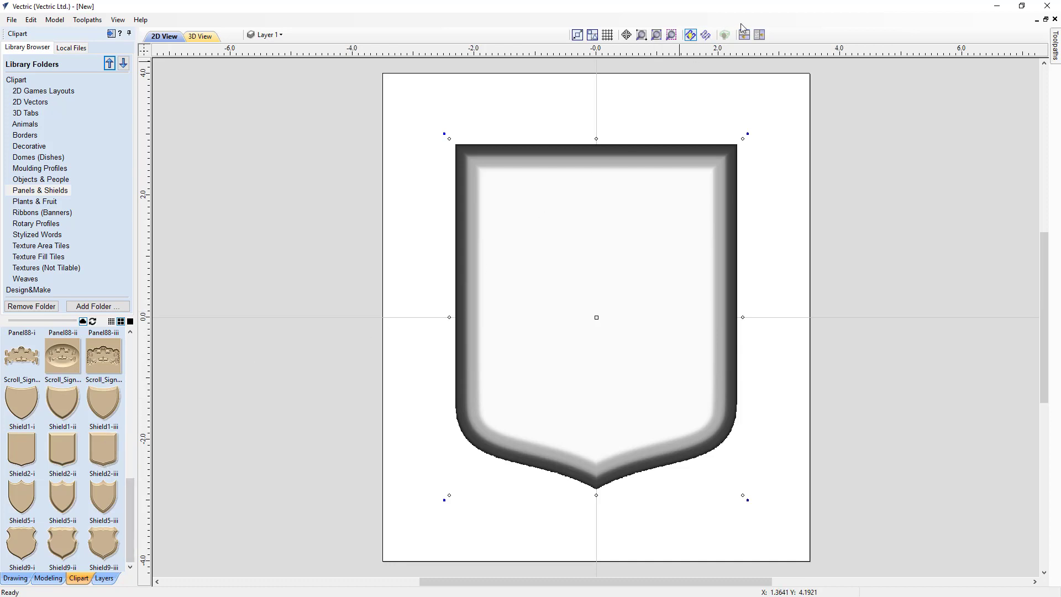
Step: Show the 2D and 3D views side by side and shrink the shield to about 2.46 x 3.00 inches around its centre
click(760, 35)
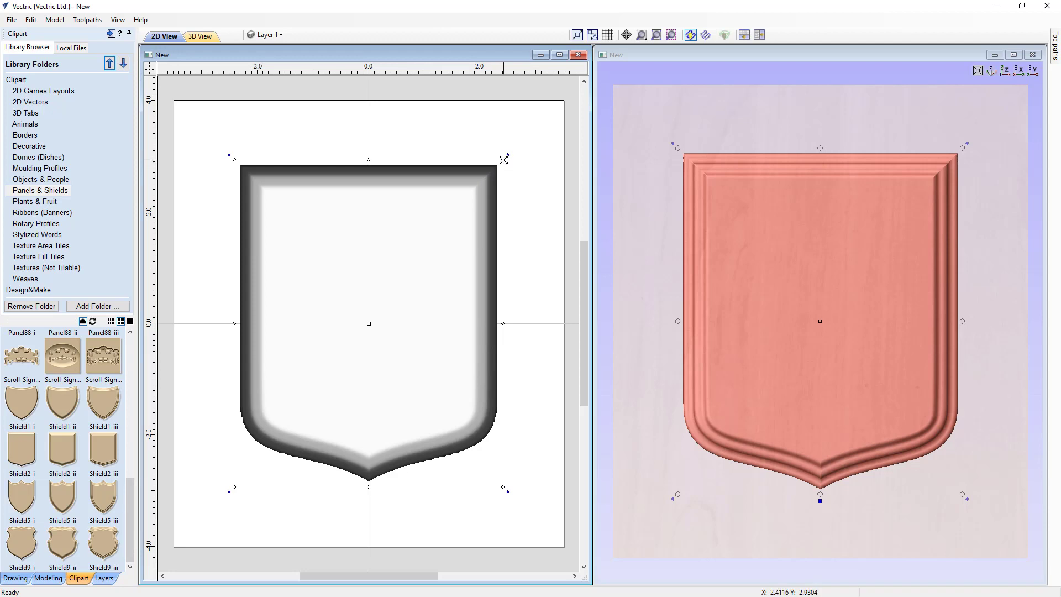
drag(504, 160, 438, 251)
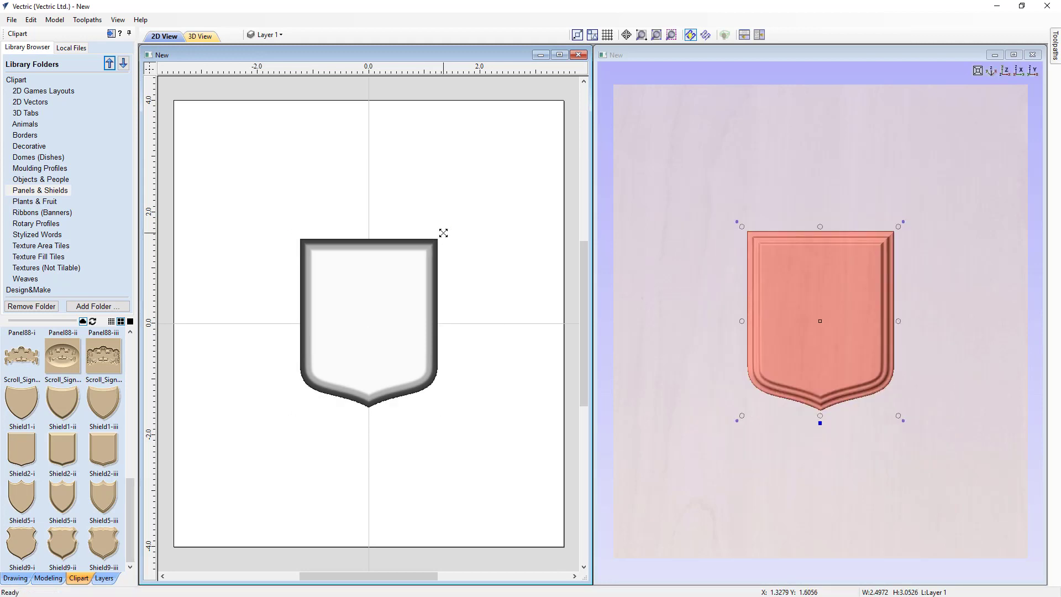
drag(443, 233, 438, 241)
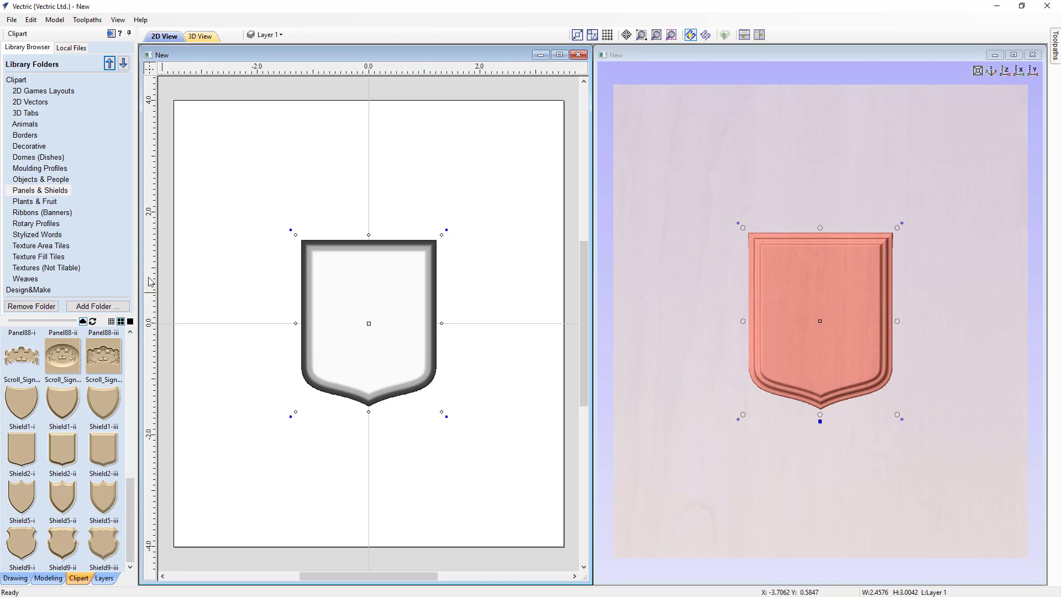
Step: Add the Banner clipart from the Ribbons (Banners) folder and scale it down to about 4.66 x 1.33 inches
click(23, 213)
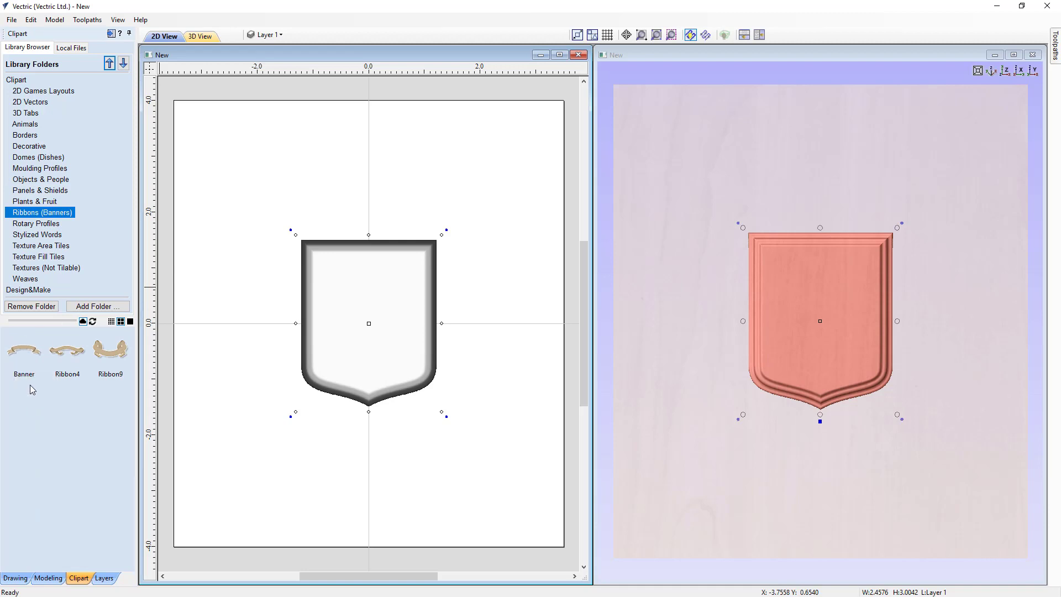
double_click(23, 351)
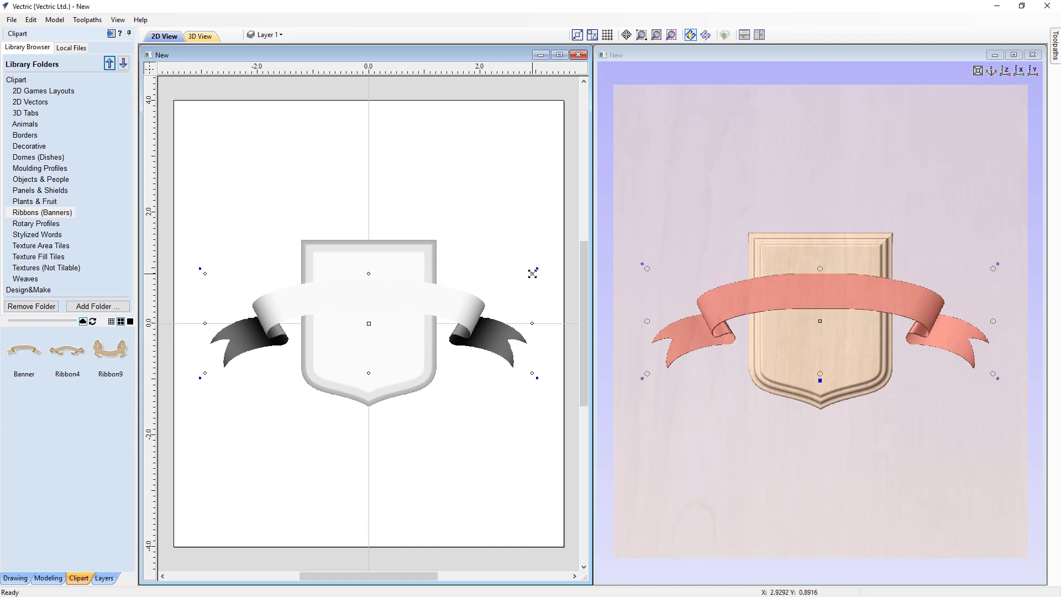
drag(532, 274, 512, 287)
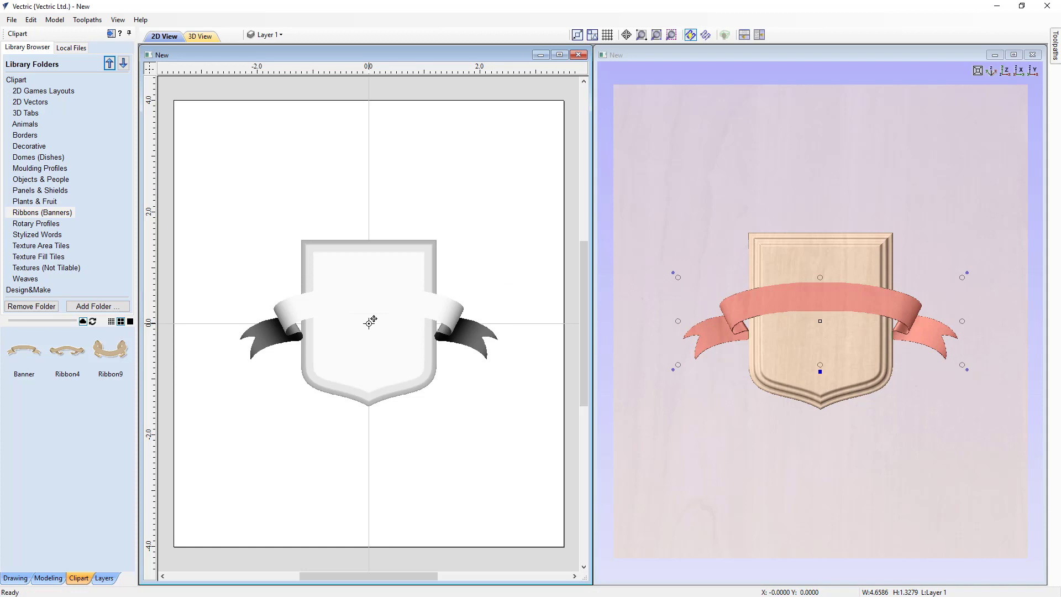
Step: Flip the banner vertically and position it, centred horizontally, so that it overlaps the shield's lower point
drag(370, 321, 372, 260)
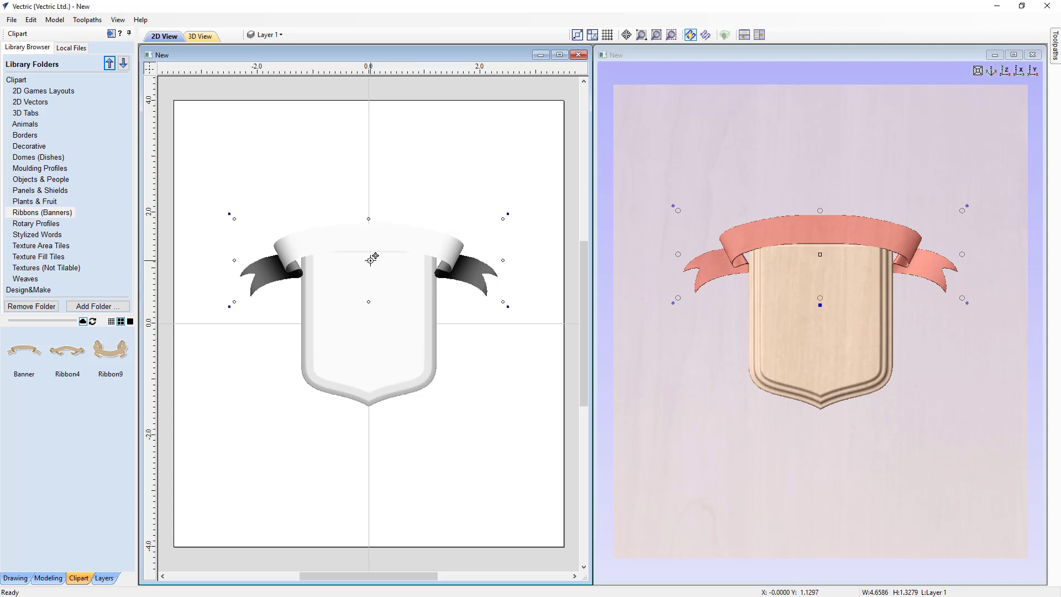
drag(371, 258, 370, 434)
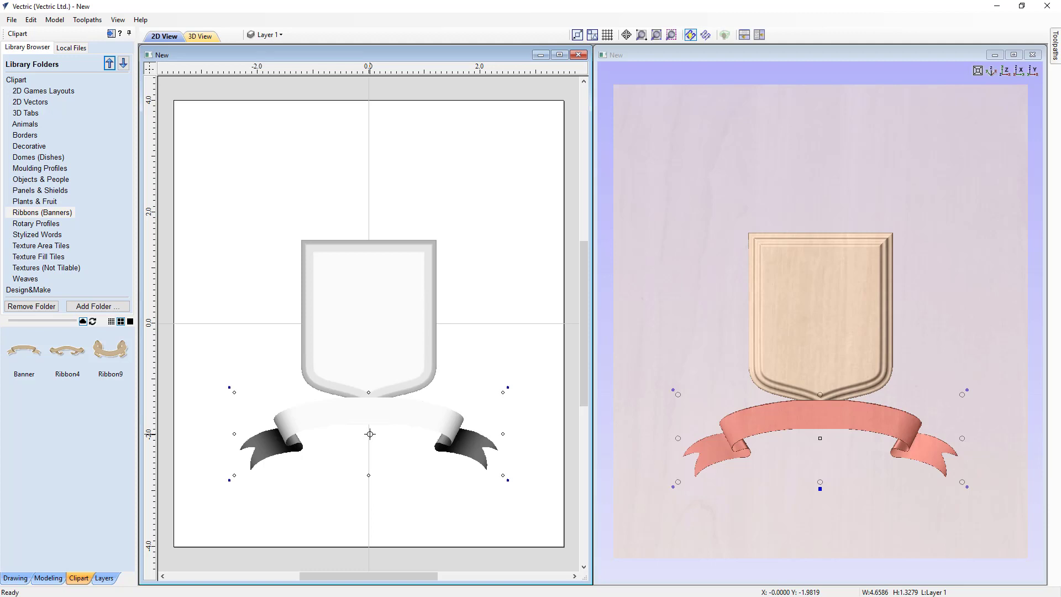
key(ctrl+m)
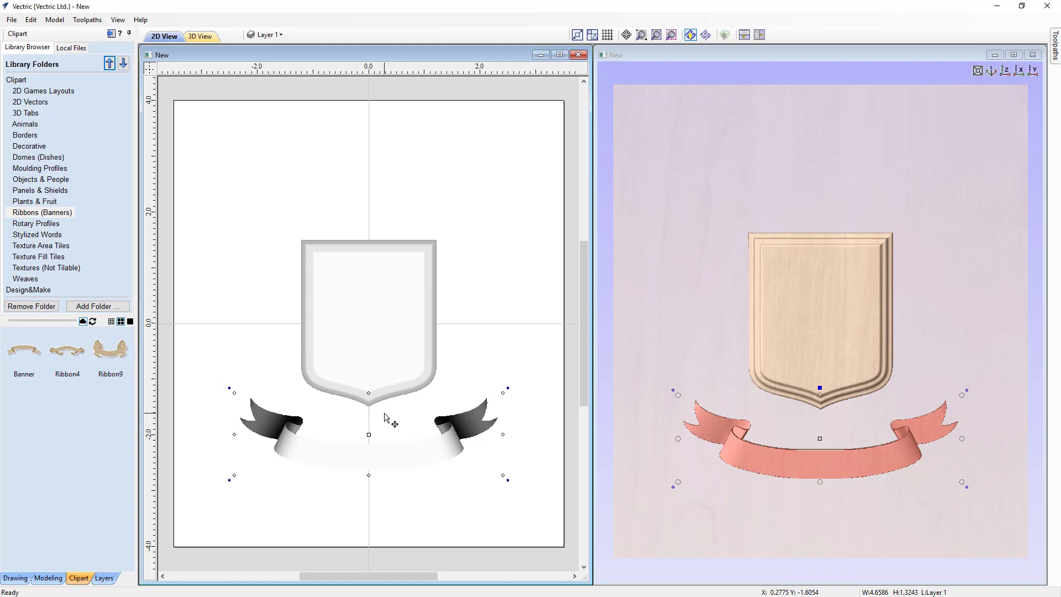
drag(369, 435, 370, 382)
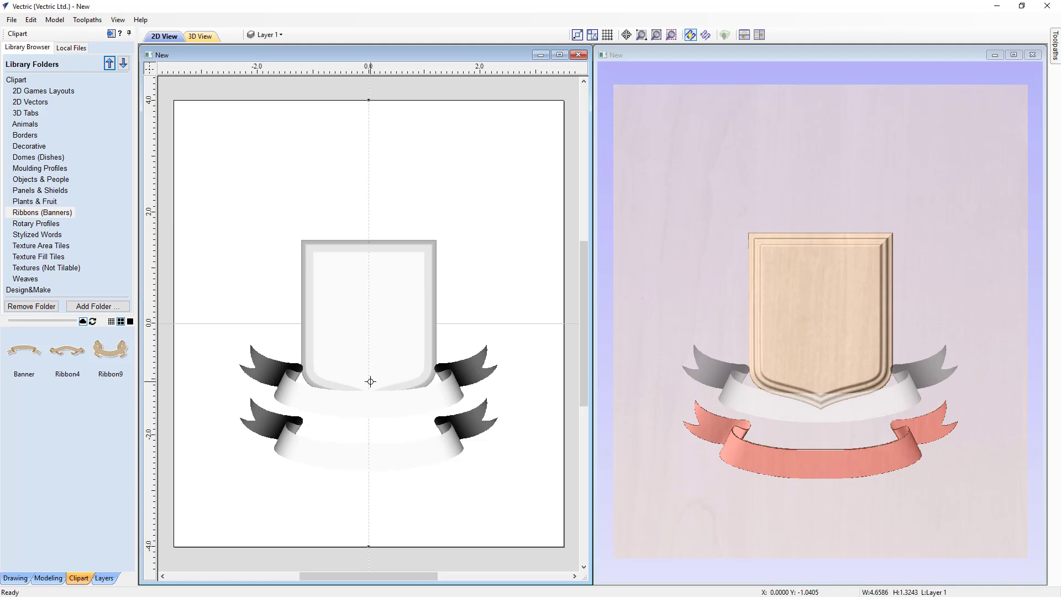
drag(371, 381, 370, 386)
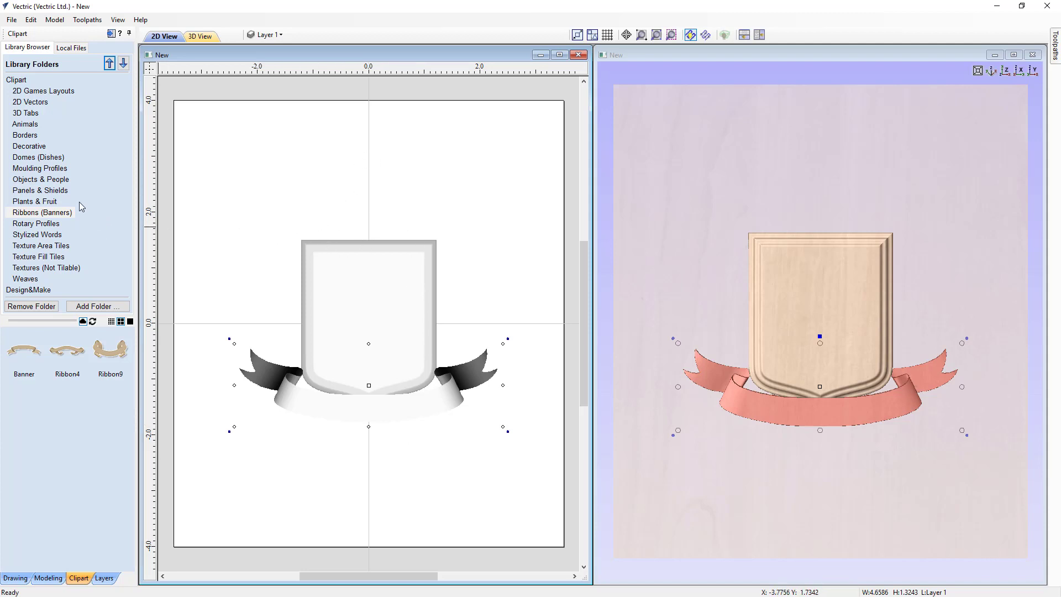
Step: Add the Helmet_Plumes-50412-A clipart from the Objects & People library folder to the sheet
click(58, 180)
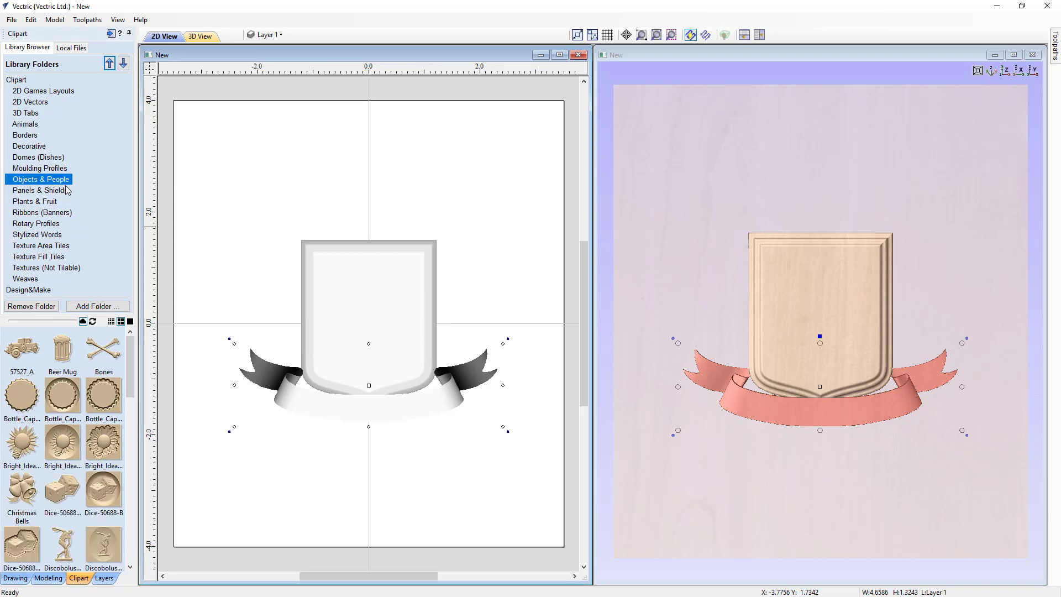
drag(131, 356, 129, 418)
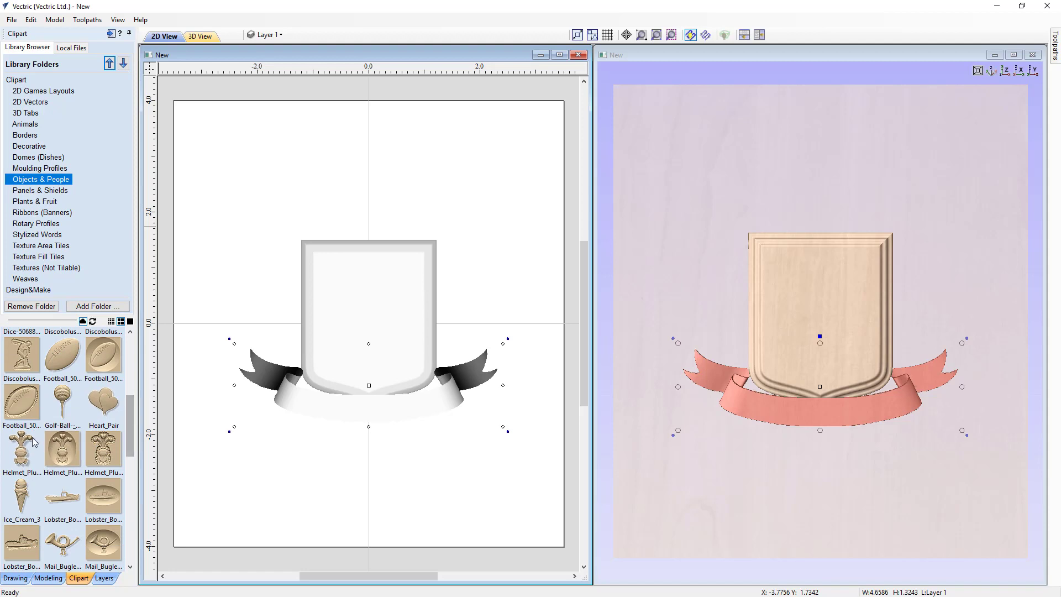
double_click(19, 453)
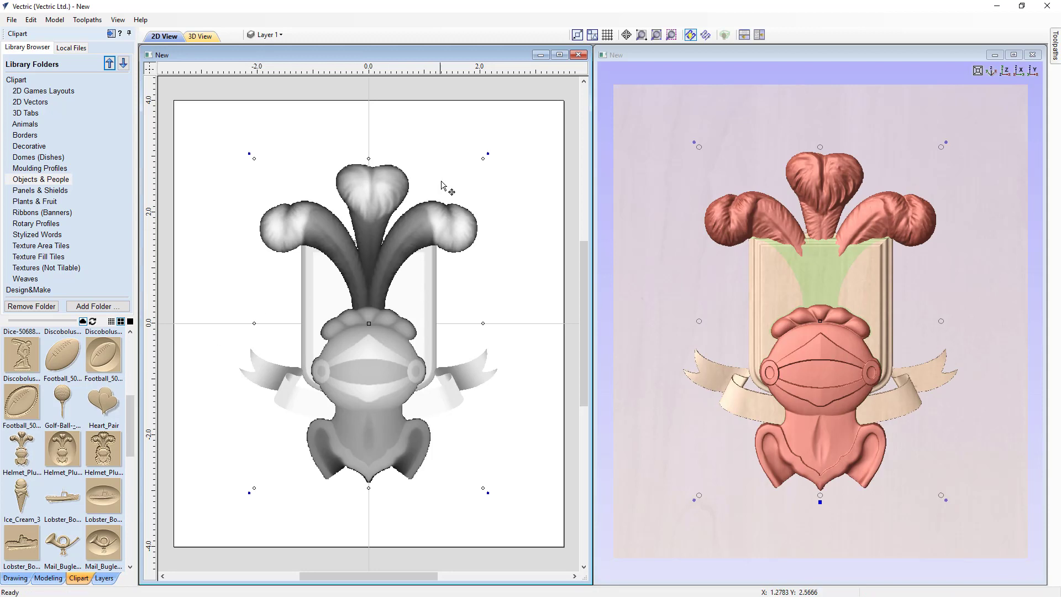
Step: Scale the plumed helmet to about 1.86 x 2.71 inches and move it up to stand on the shield's upper edge
drag(484, 158, 420, 260)
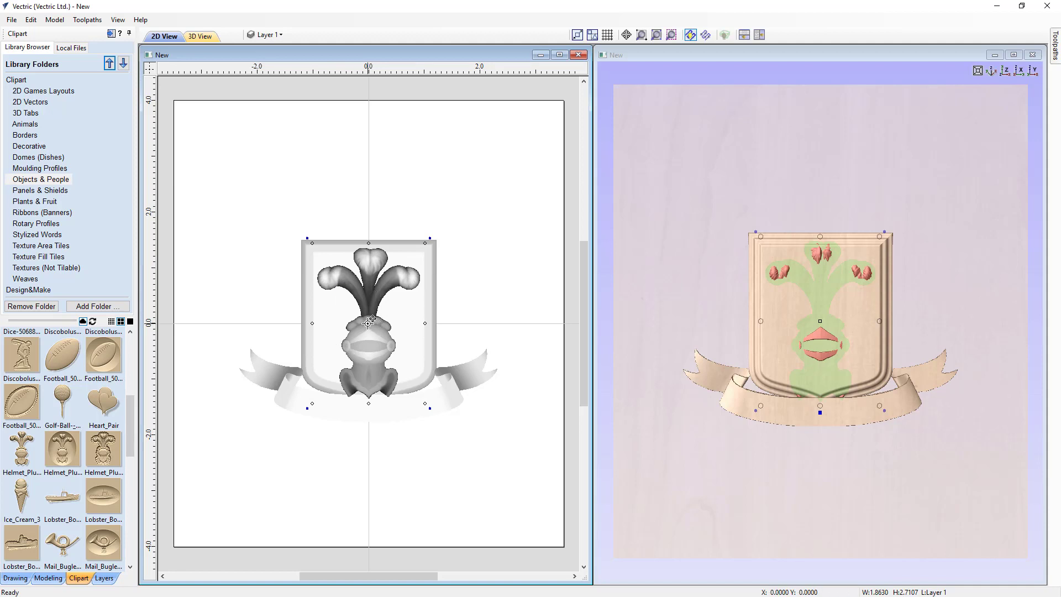
drag(375, 319, 378, 174)
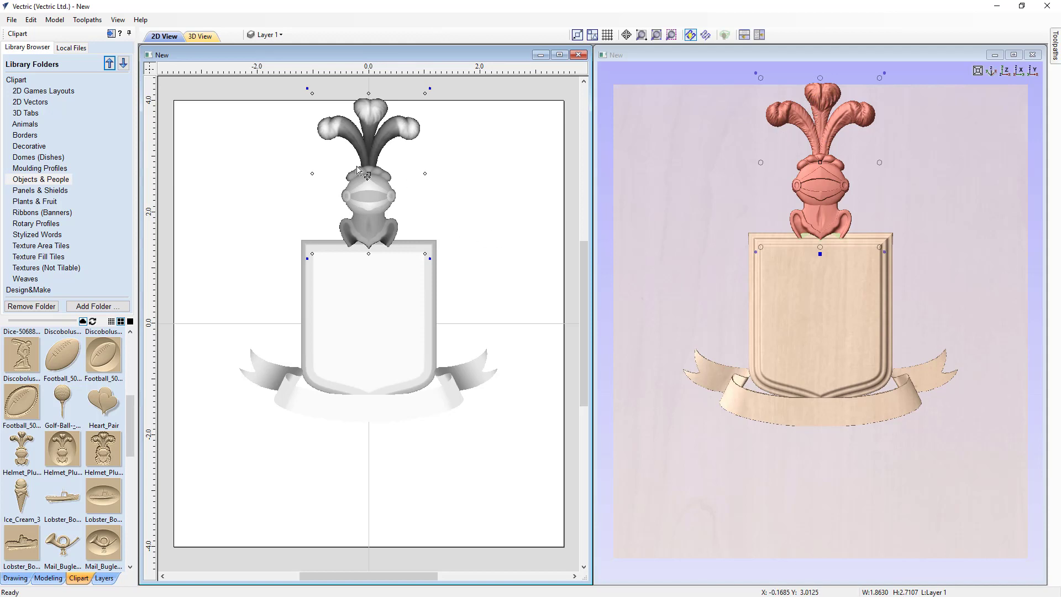
Step: Select the helmet, shield and banner together and move them down, clear of the sheet's upper edge
click(388, 297)
shift+click(430, 407)
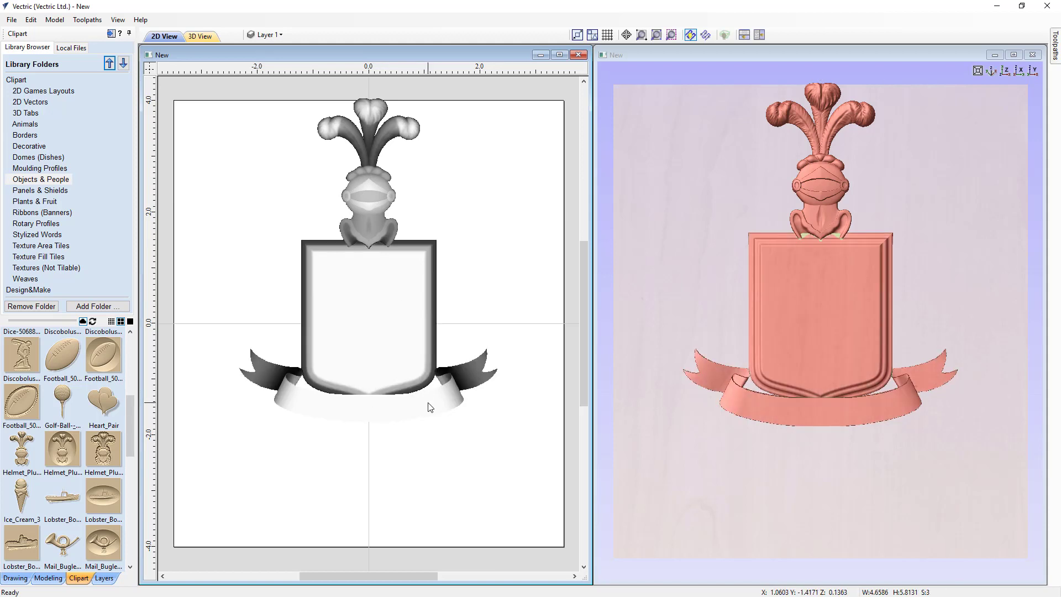
click(347, 347)
drag(370, 261, 367, 300)
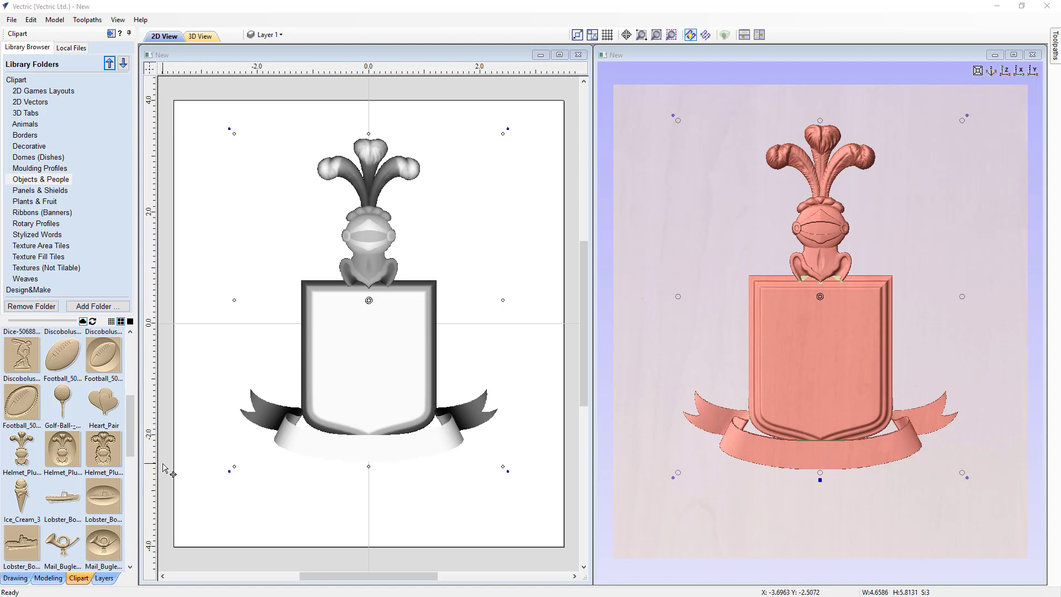
Step: Insert a new component level above Center and rename it Flourishes
click(49, 579)
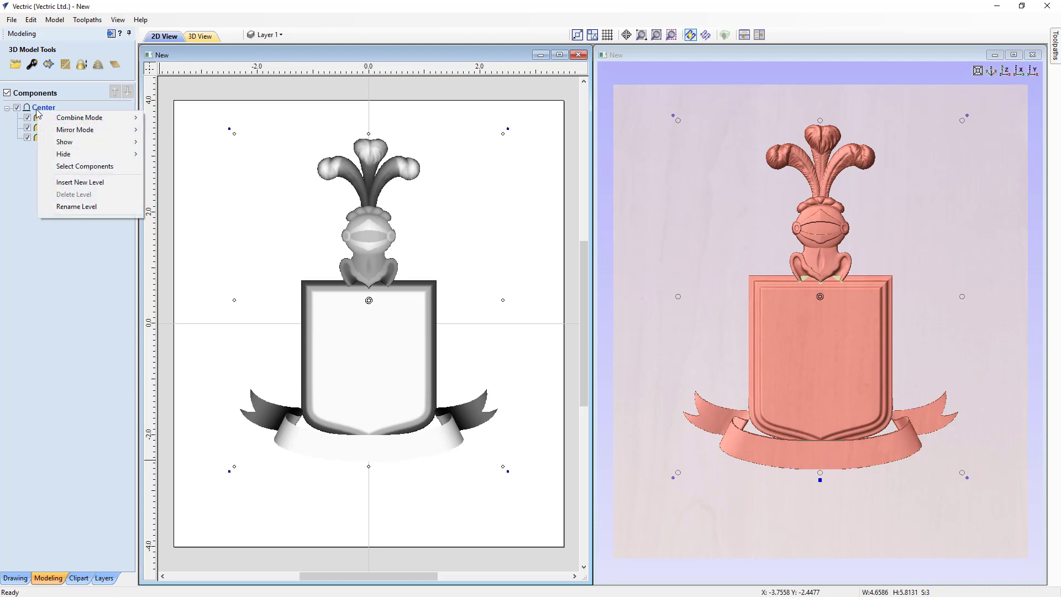
click(61, 183)
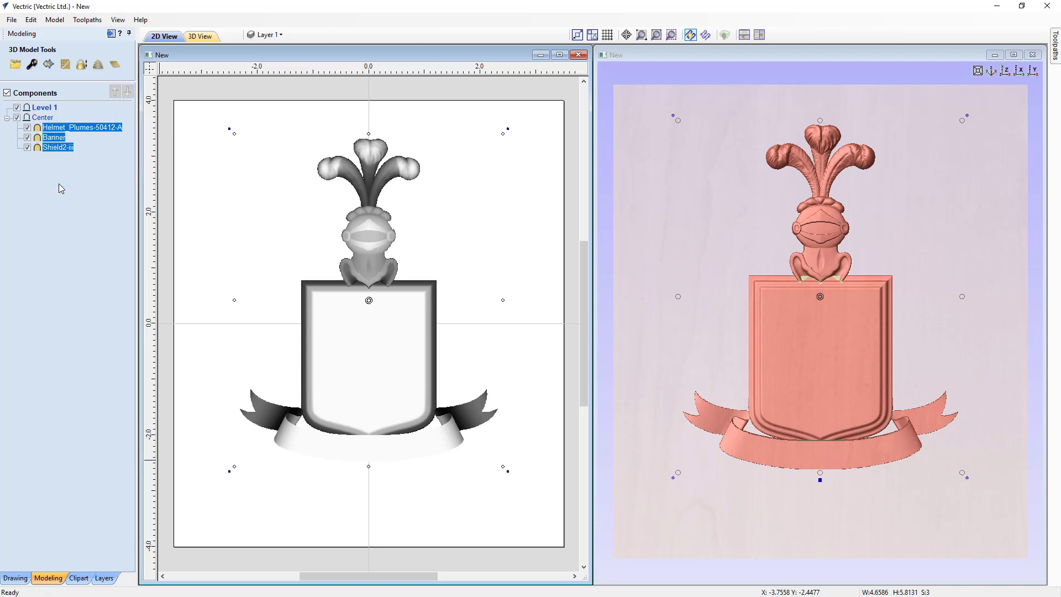
click(40, 108)
right_click(39, 110)
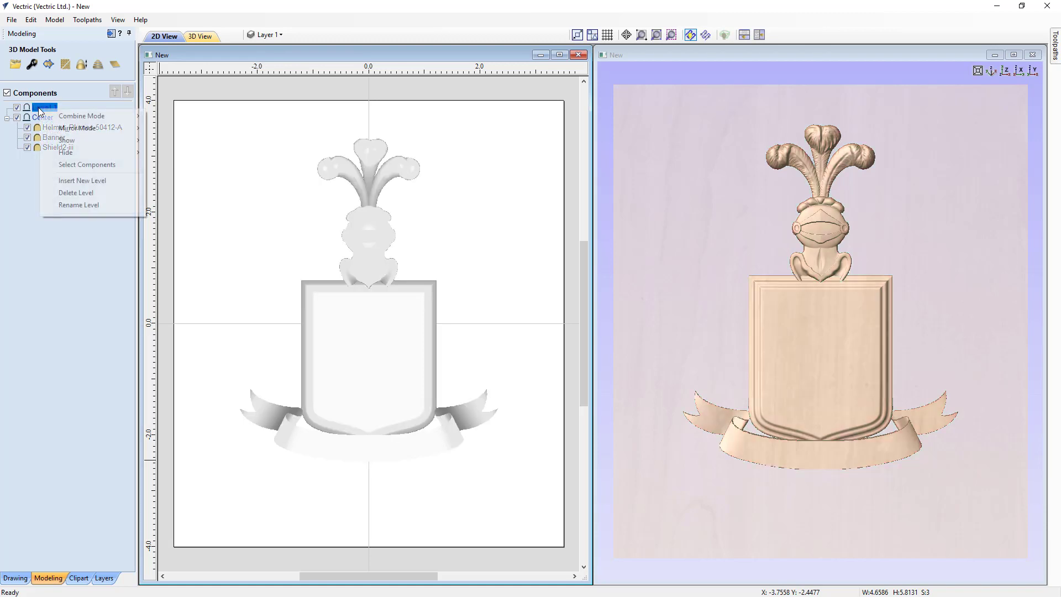
click(60, 206)
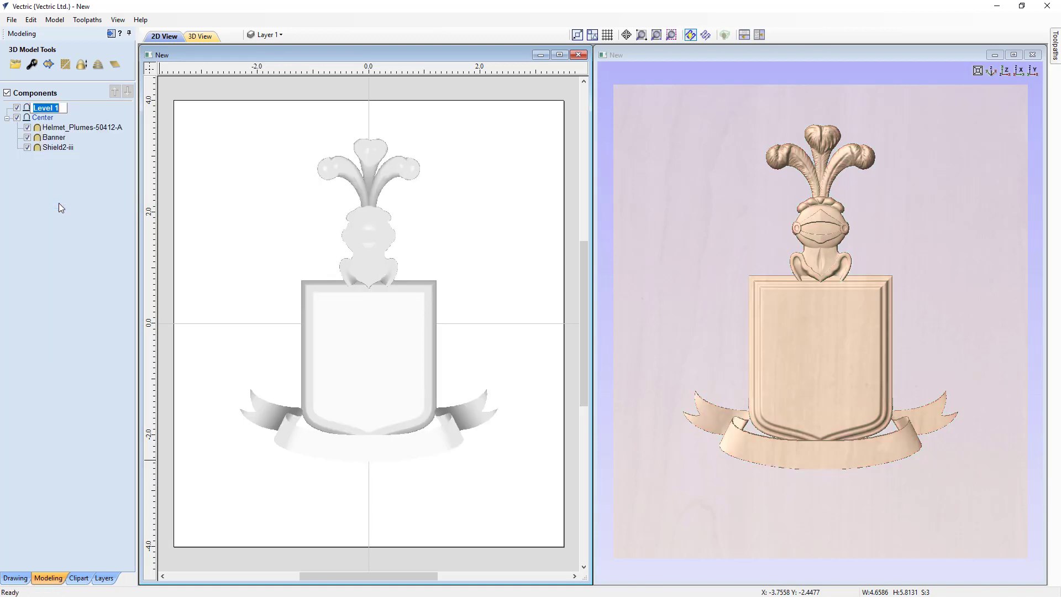
text(Flourishes)
key(Return)
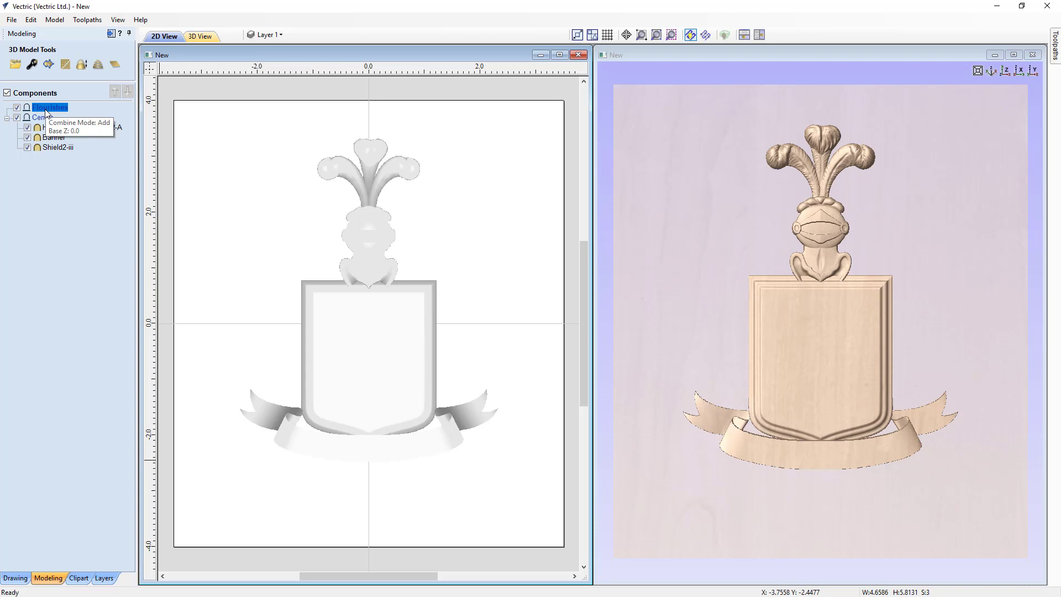
click(55, 214)
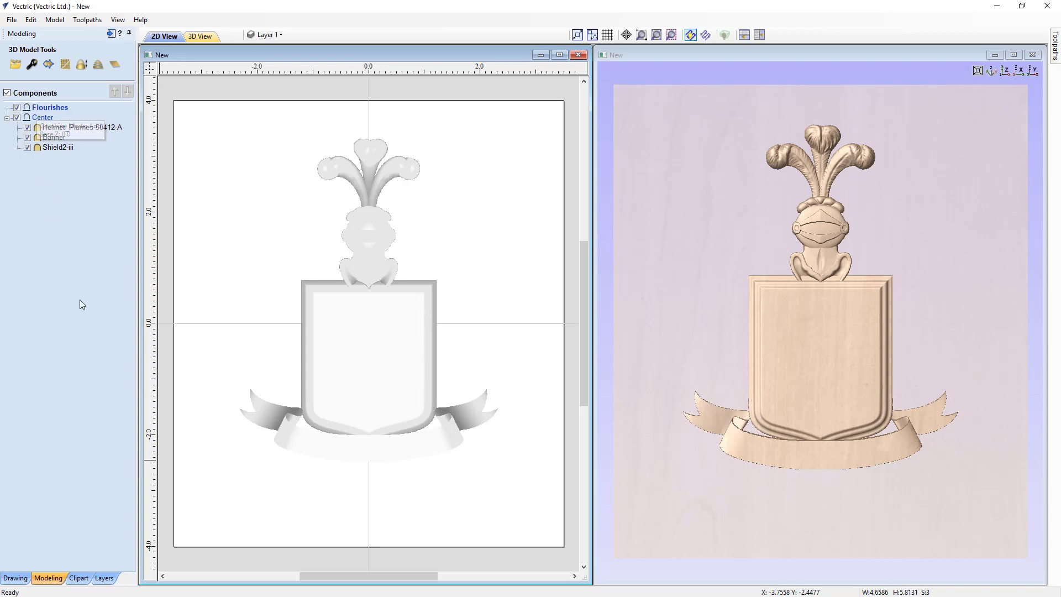
Step: Add the Flourish Repeat 2 clipart from the Decorative library folder to the Flourishes level
click(80, 579)
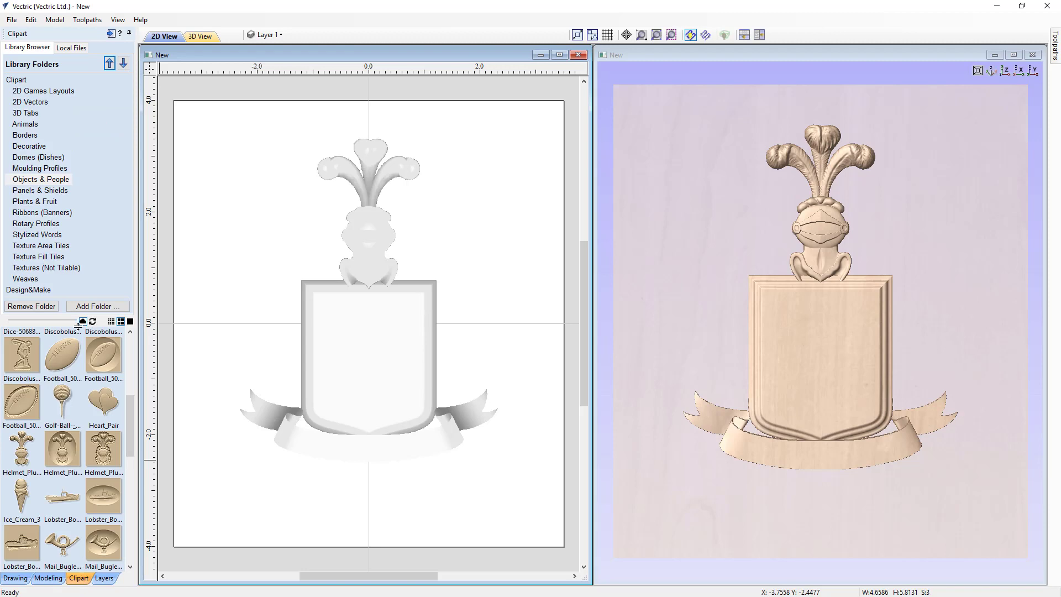
click(33, 147)
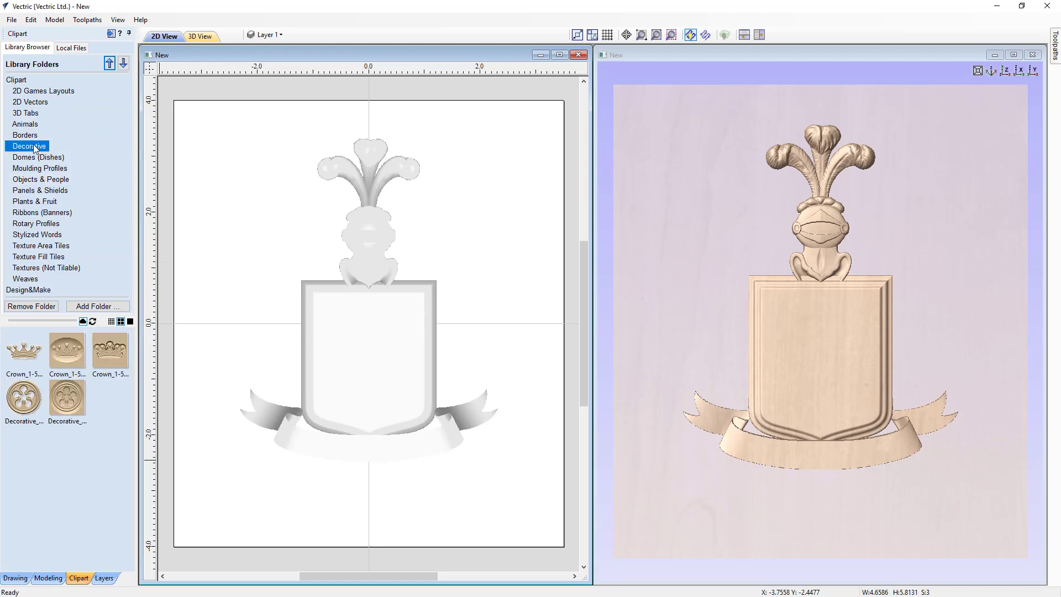
drag(131, 343, 136, 379)
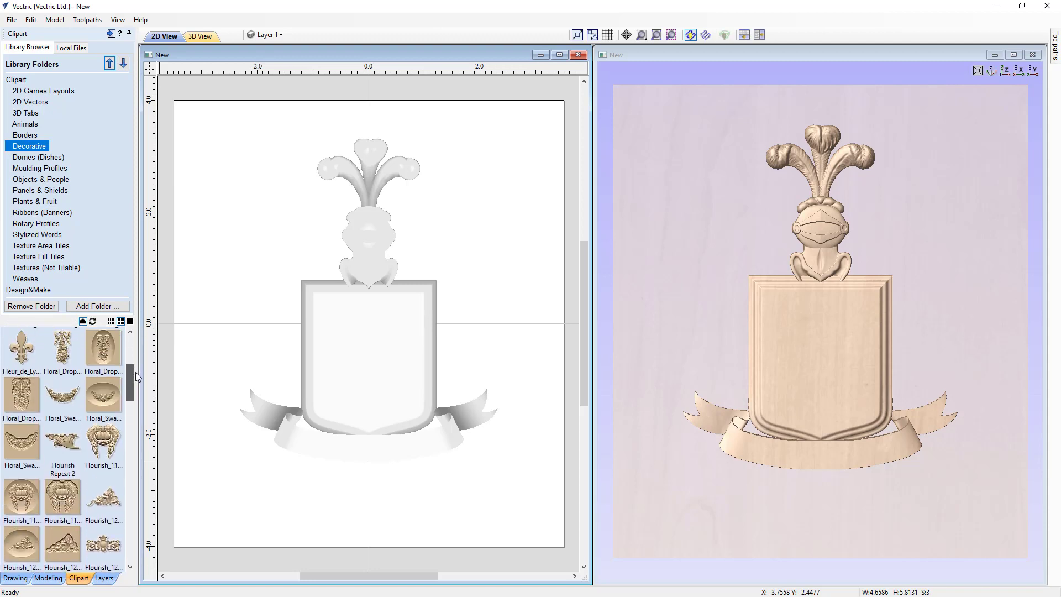
double_click(65, 440)
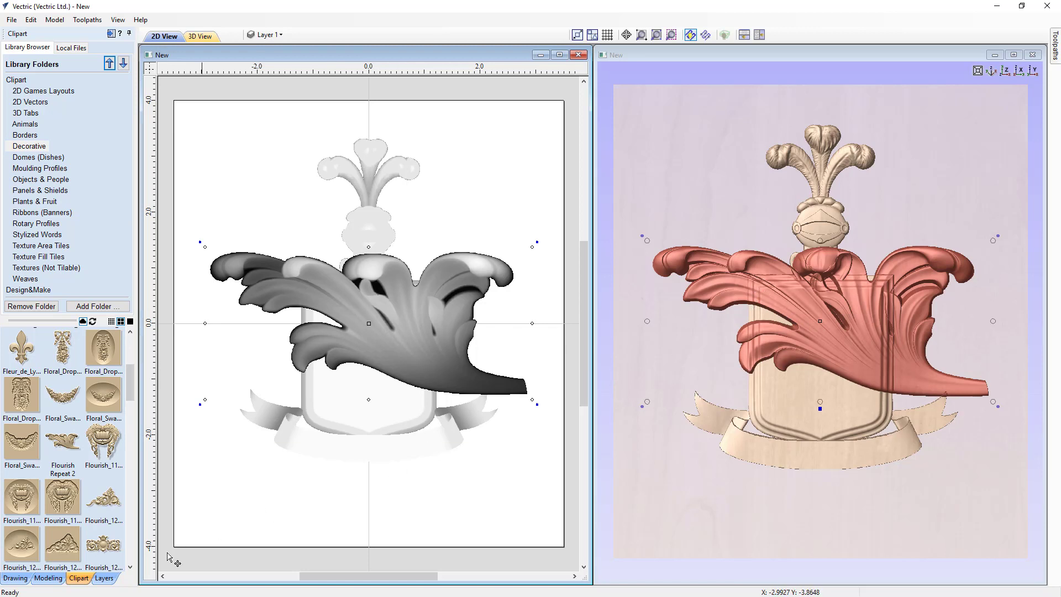
Step: Set the combine mode of the Flourishes level to Merge
click(58, 578)
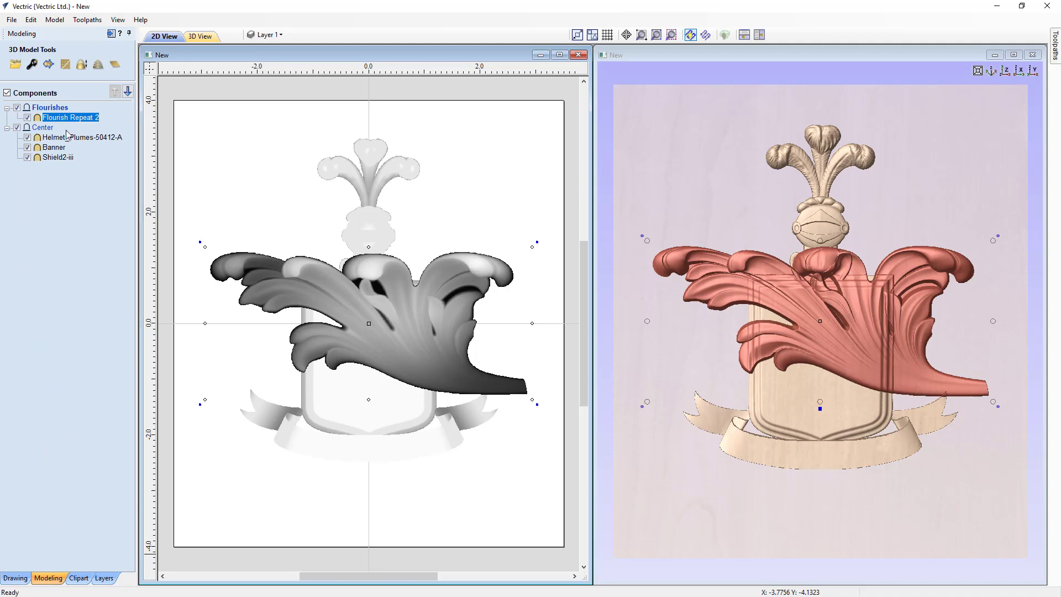
right_click(42, 111)
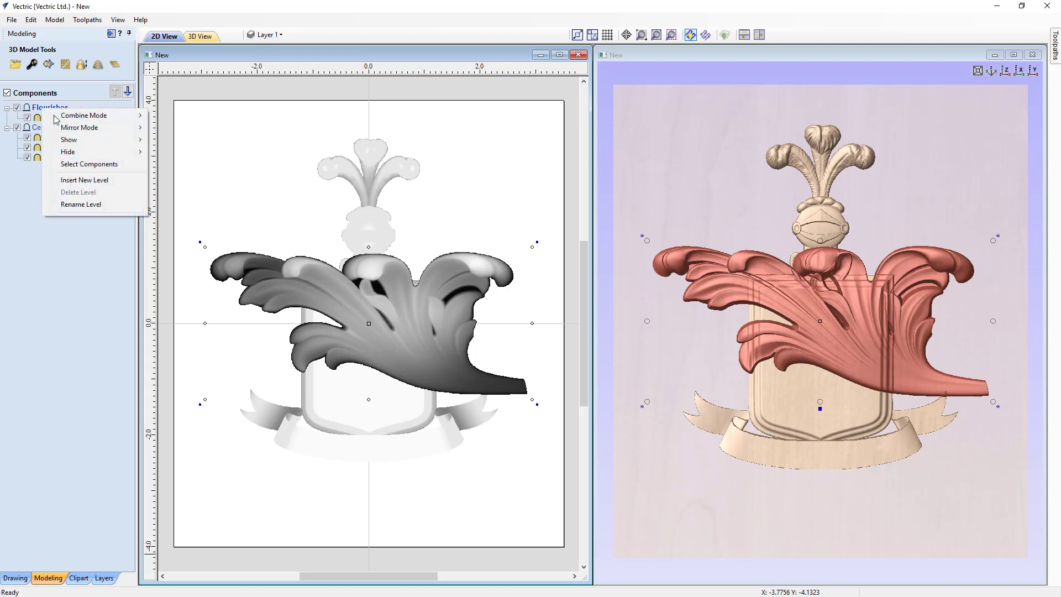
mouse_move(70, 116)
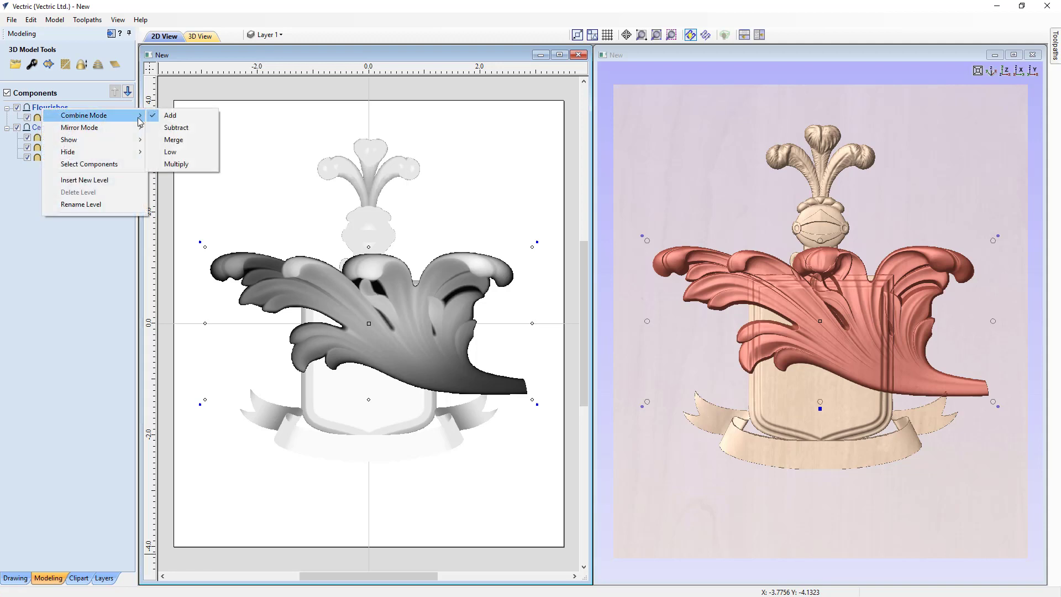
click(174, 139)
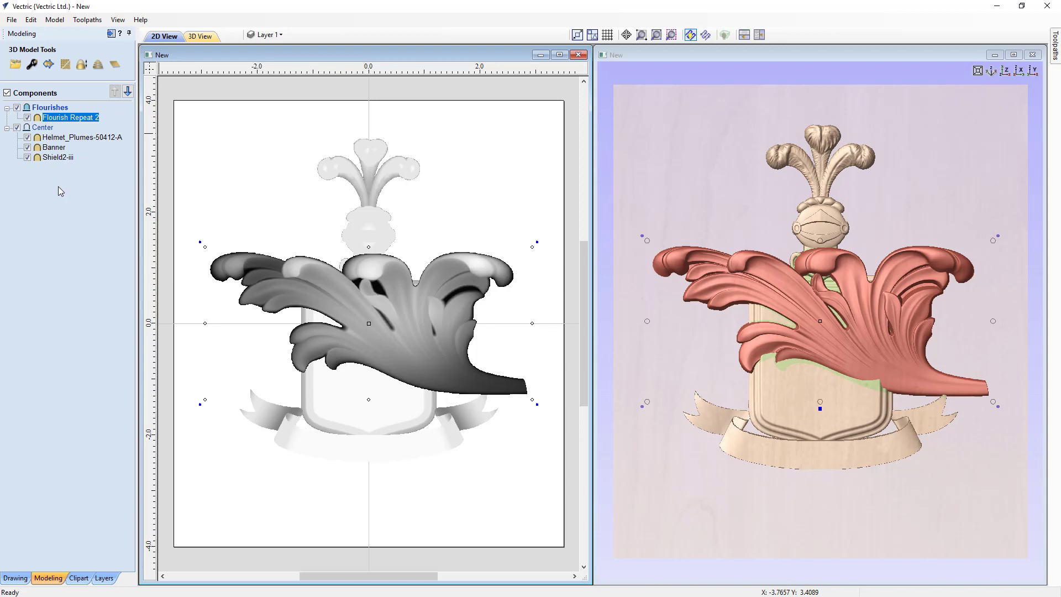
Step: Scale the flourish to about 2.70 x 1.22 inches, tilt it slightly counter-clockwise and place it left of the helmet at the shield's upper corner
mouse_move(54, 143)
drag(532, 400, 299, 260)
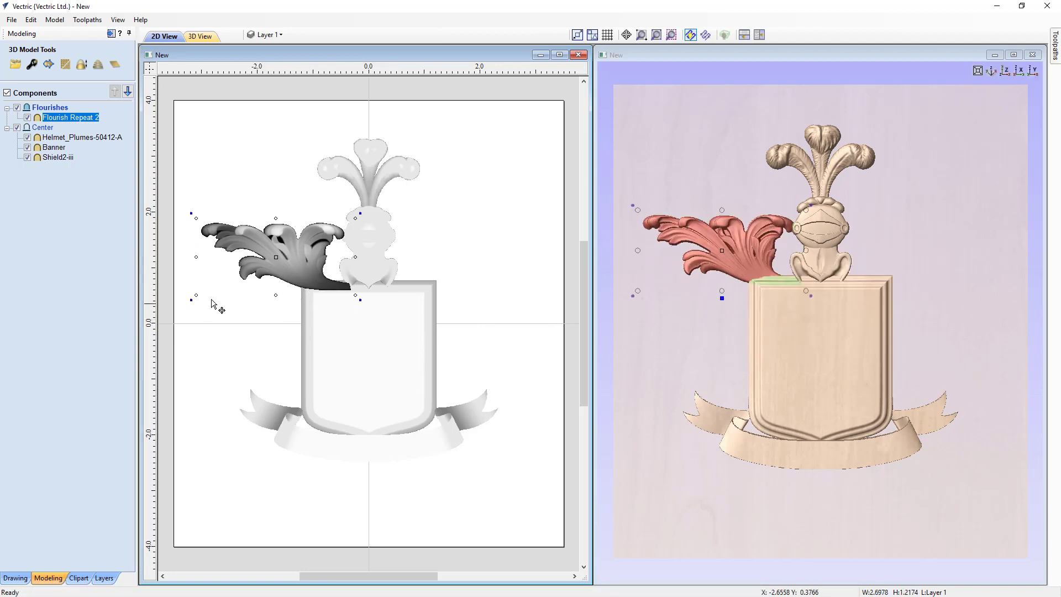
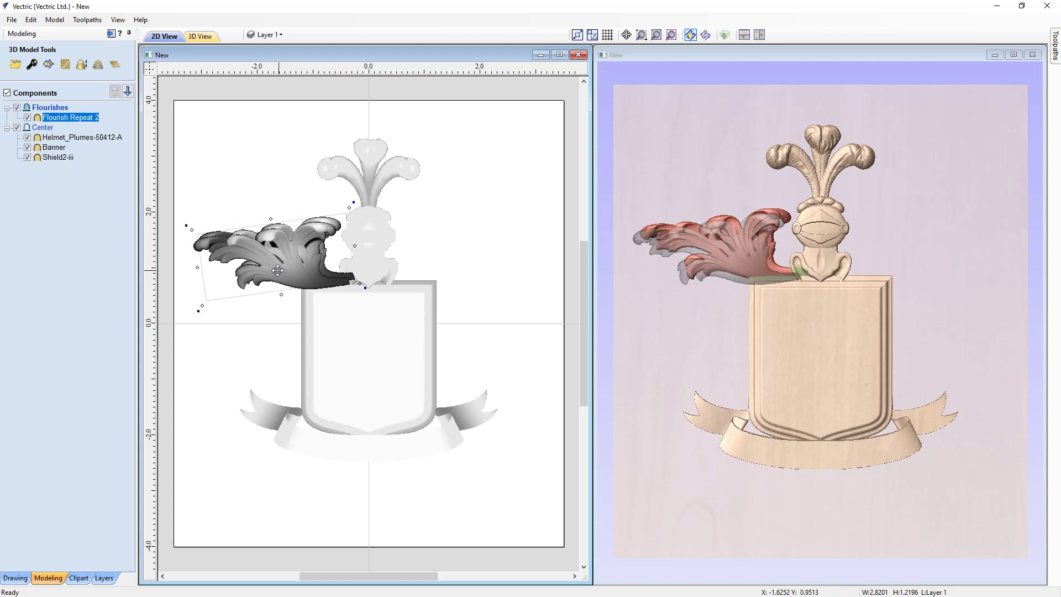
drag(194, 314, 190, 320)
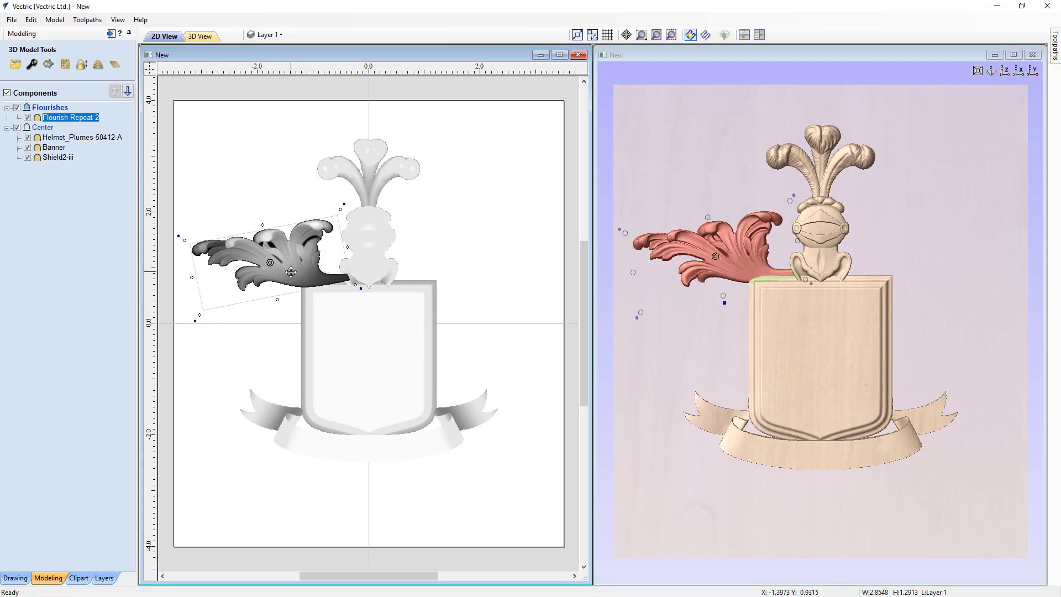
drag(293, 274, 295, 278)
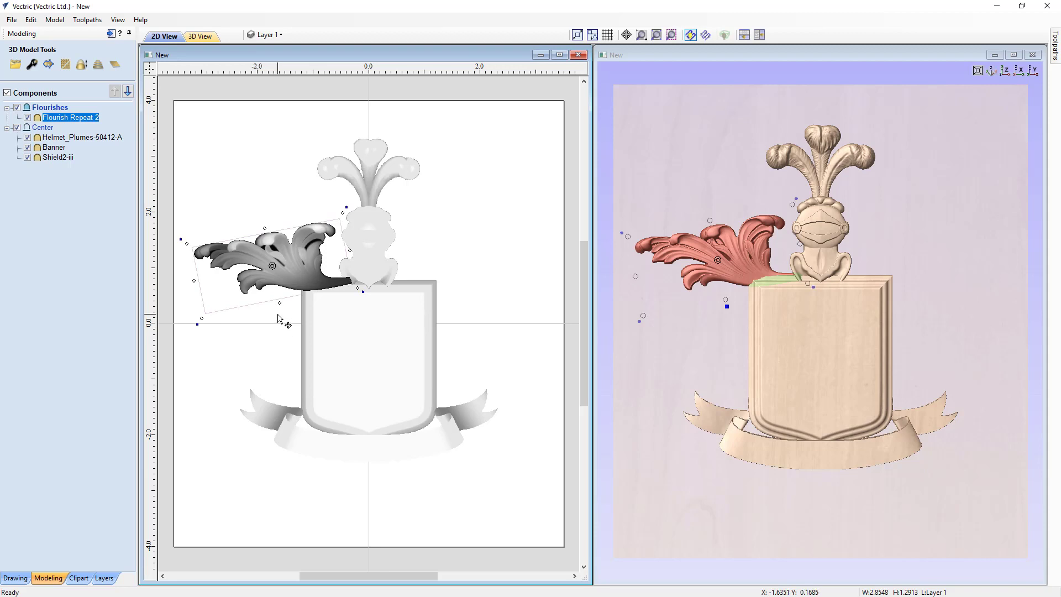
Step: Set the Flourishes level's mirror mode to Left to Right and tilt the original flourish further counter-clockwise beside the helmet
right_click(44, 109)
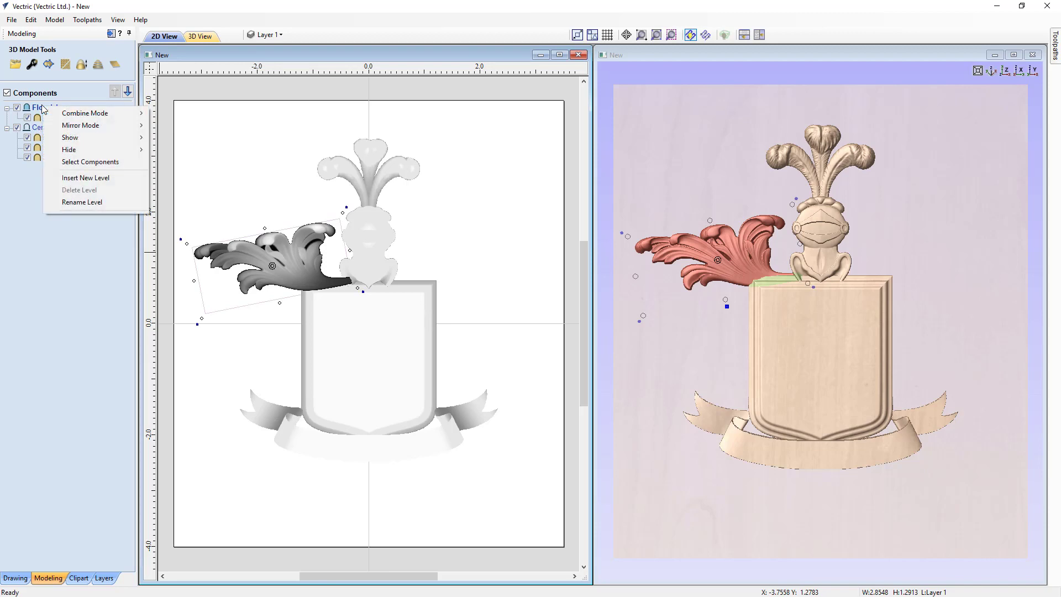
mouse_move(63, 132)
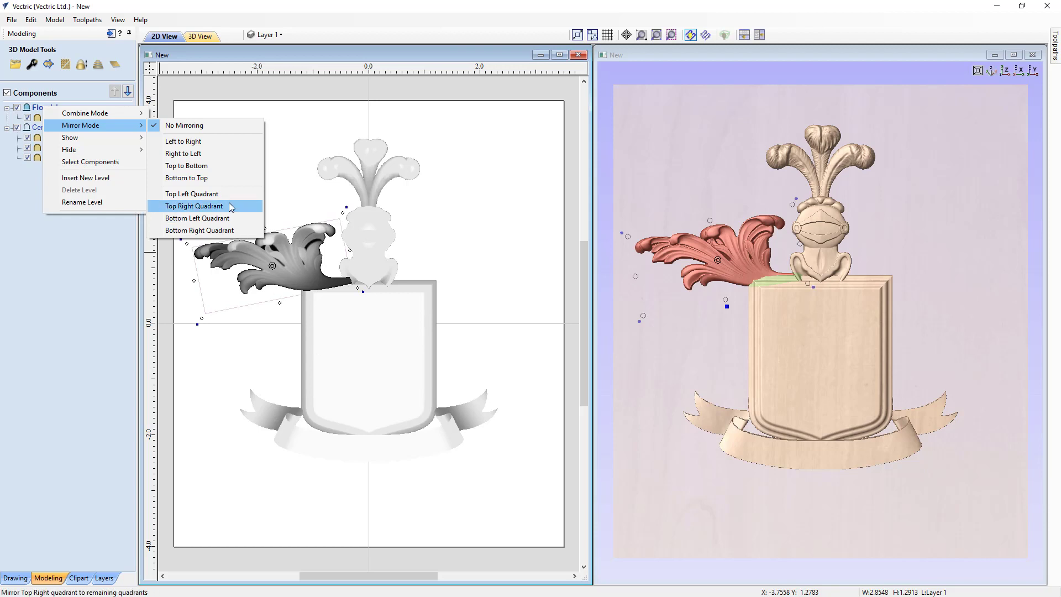
click(197, 147)
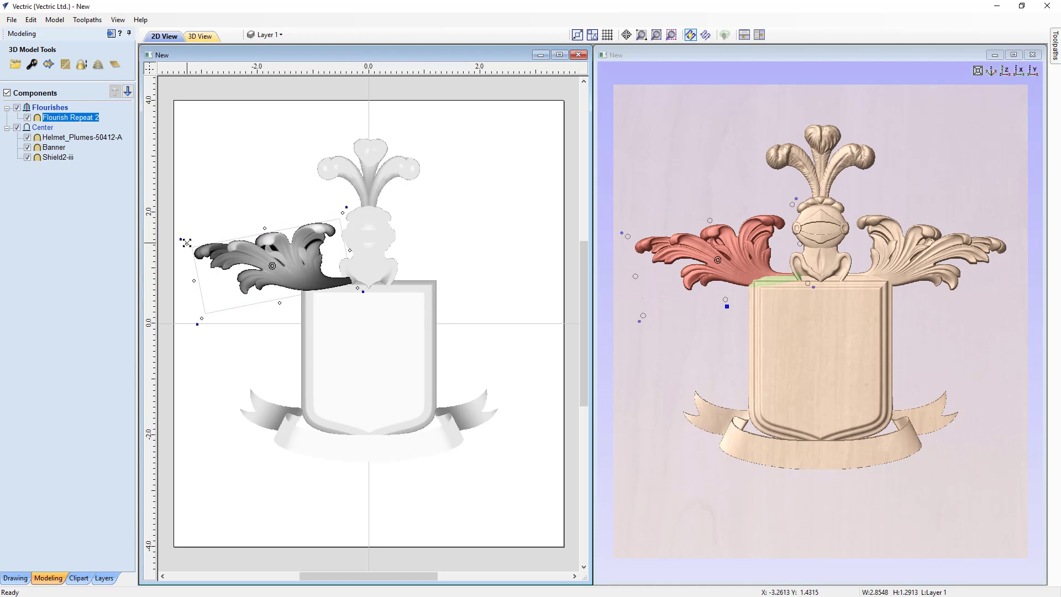
drag(181, 240, 183, 226)
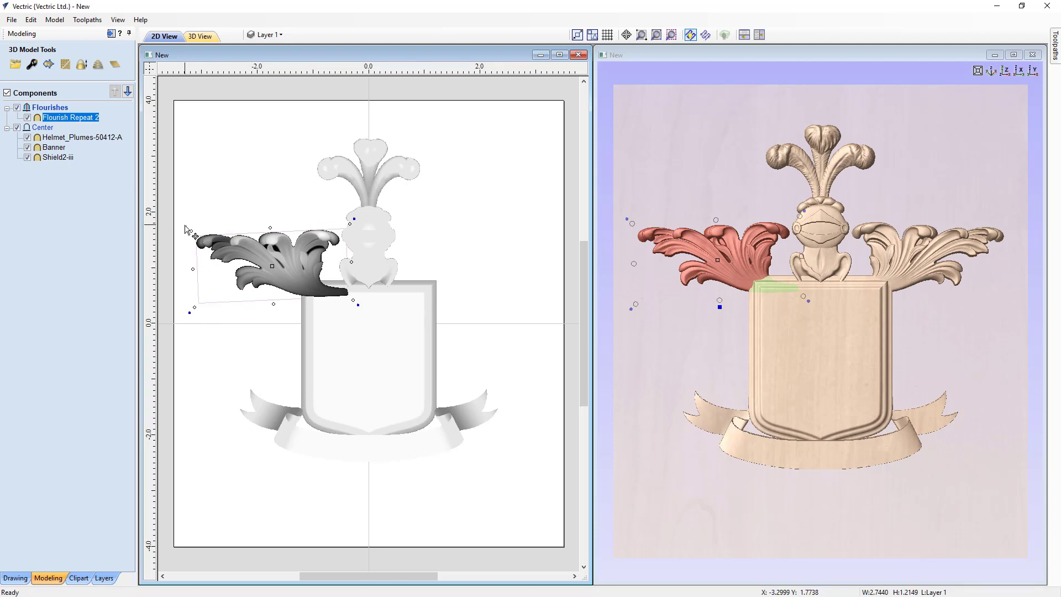
drag(185, 227, 186, 248)
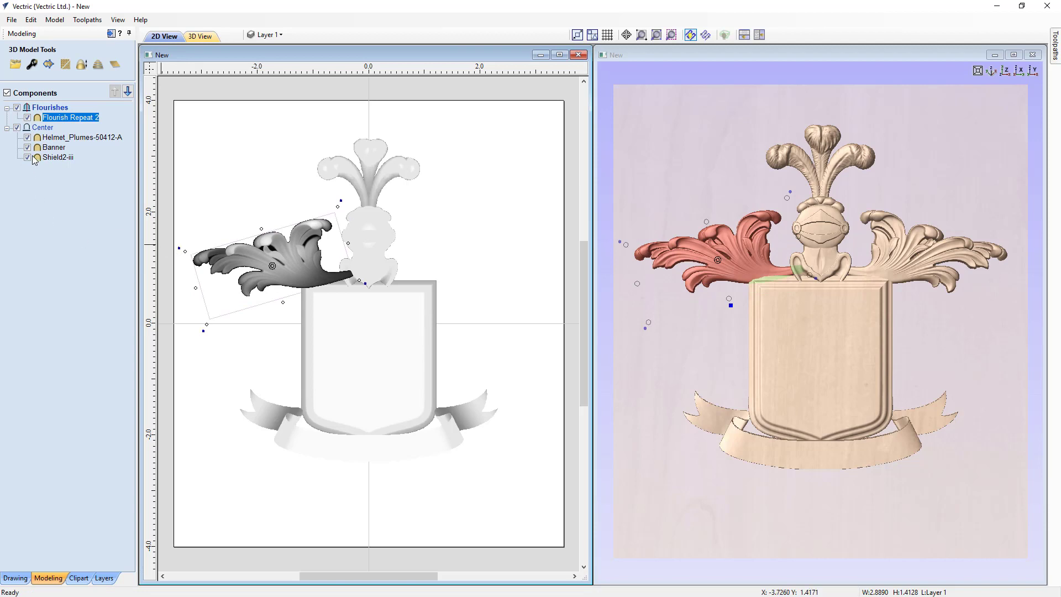
Step: Hide the Center level and set the Flourishes level's mirror mode to Top to Bottom
click(17, 128)
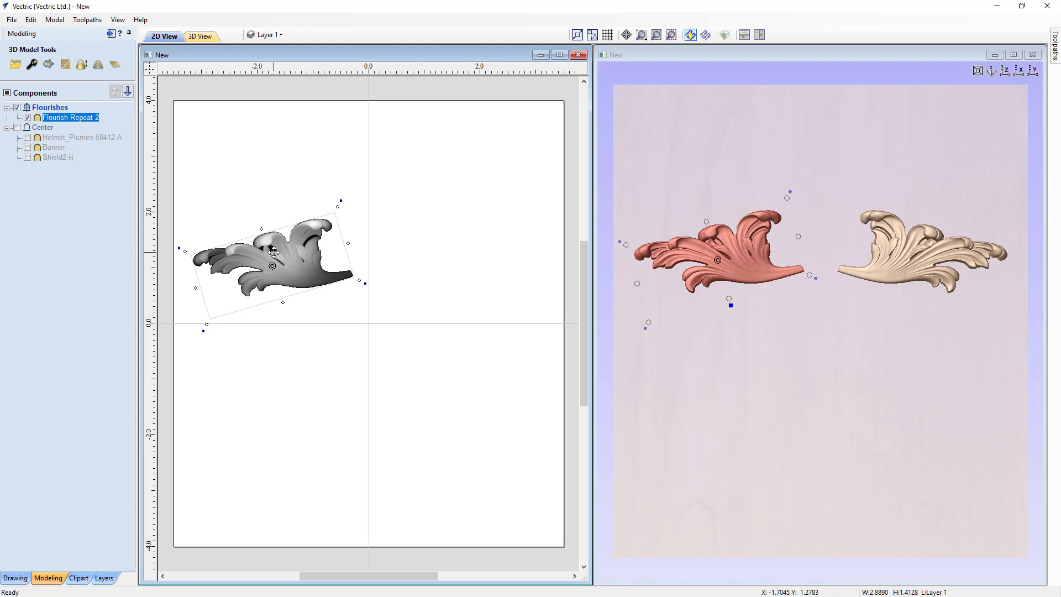
right_click(57, 109)
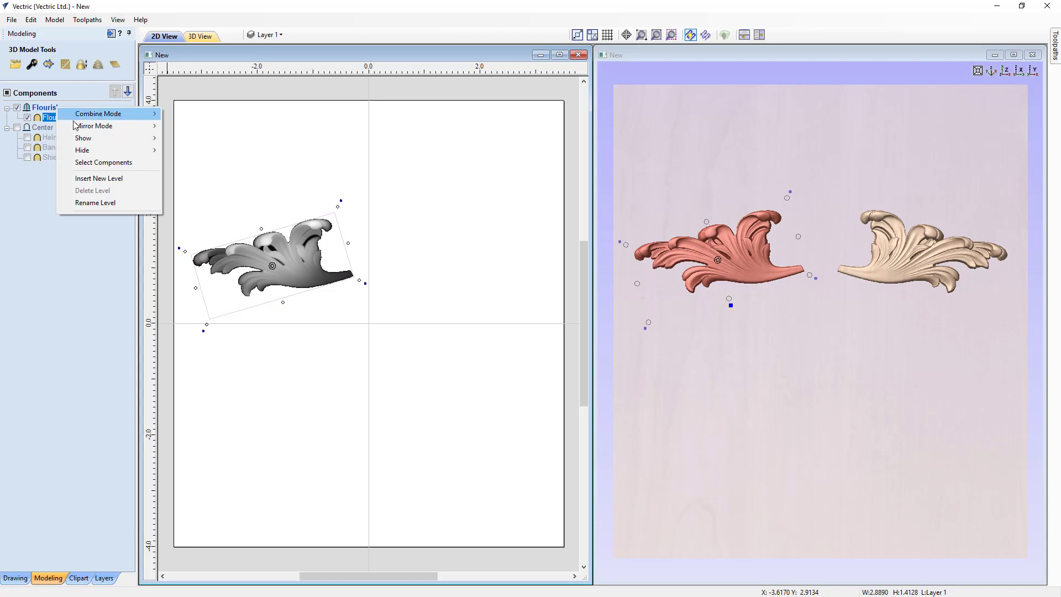
mouse_move(83, 126)
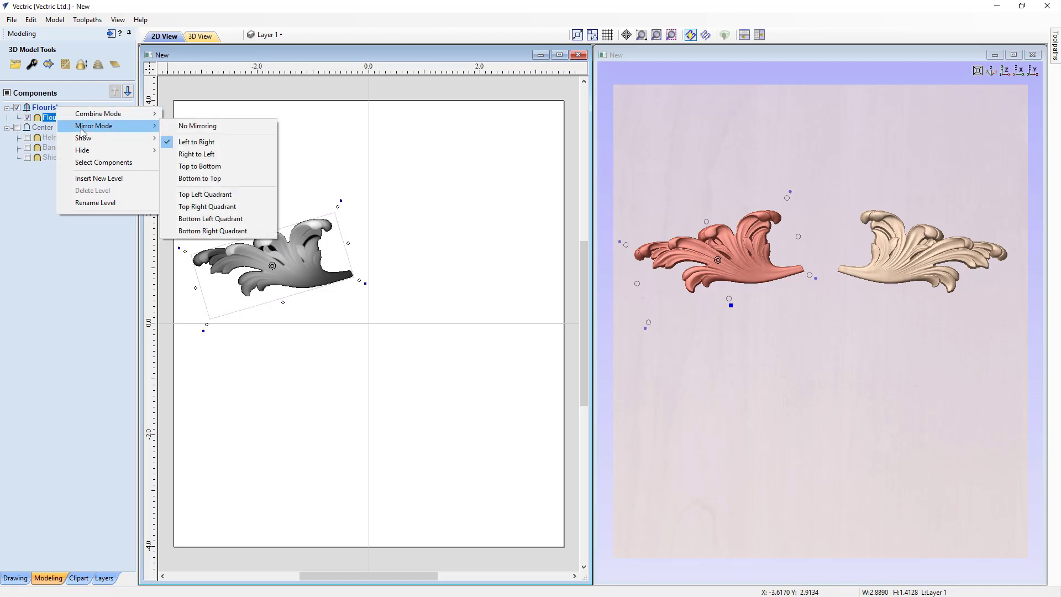
click(197, 167)
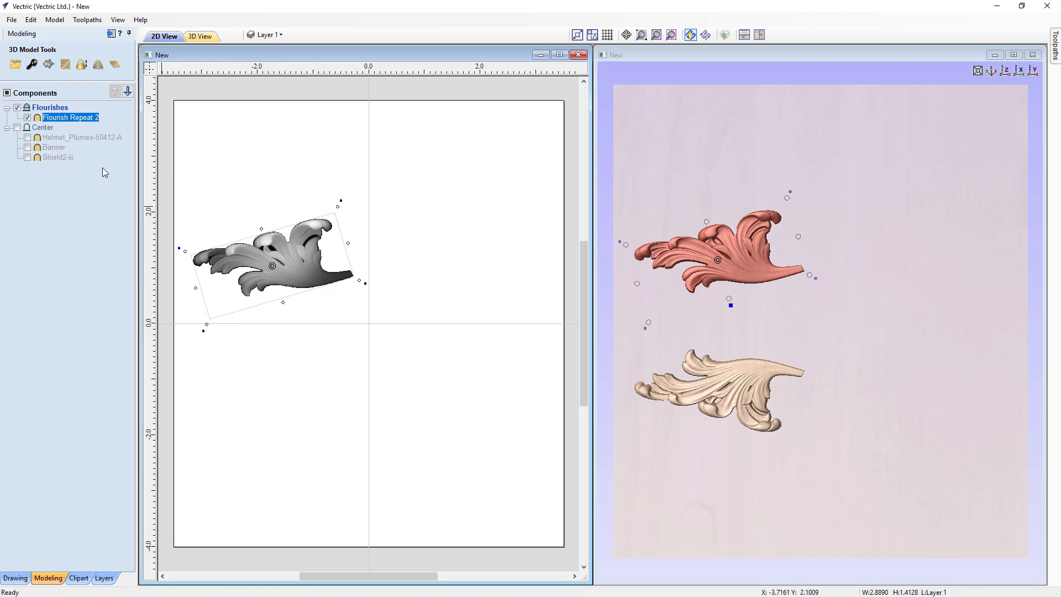
Step: Switch the Flourishes level's mirror mode back to Left to Right
right_click(58, 114)
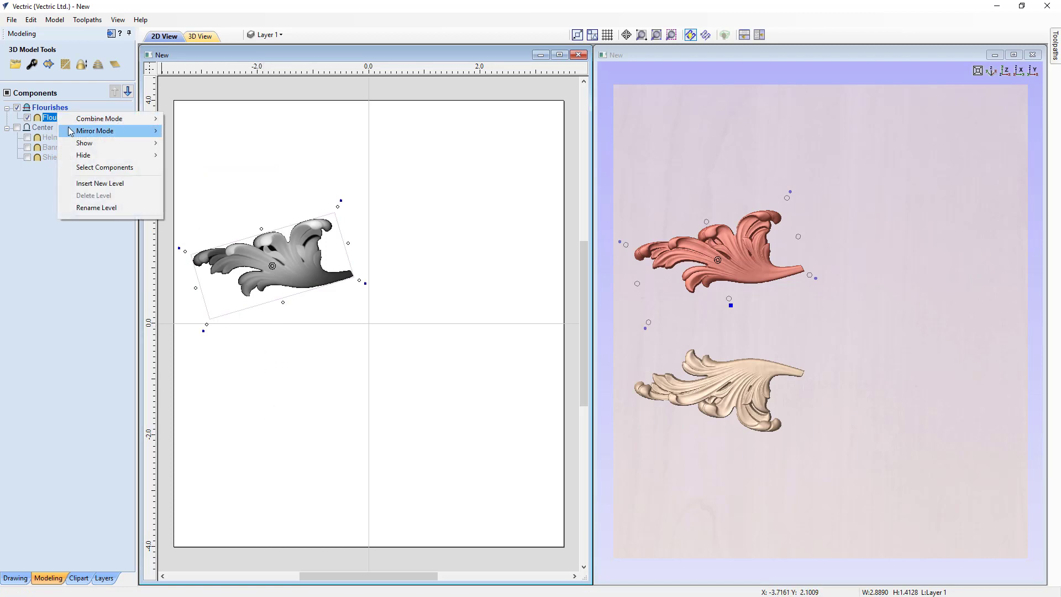
mouse_move(70, 131)
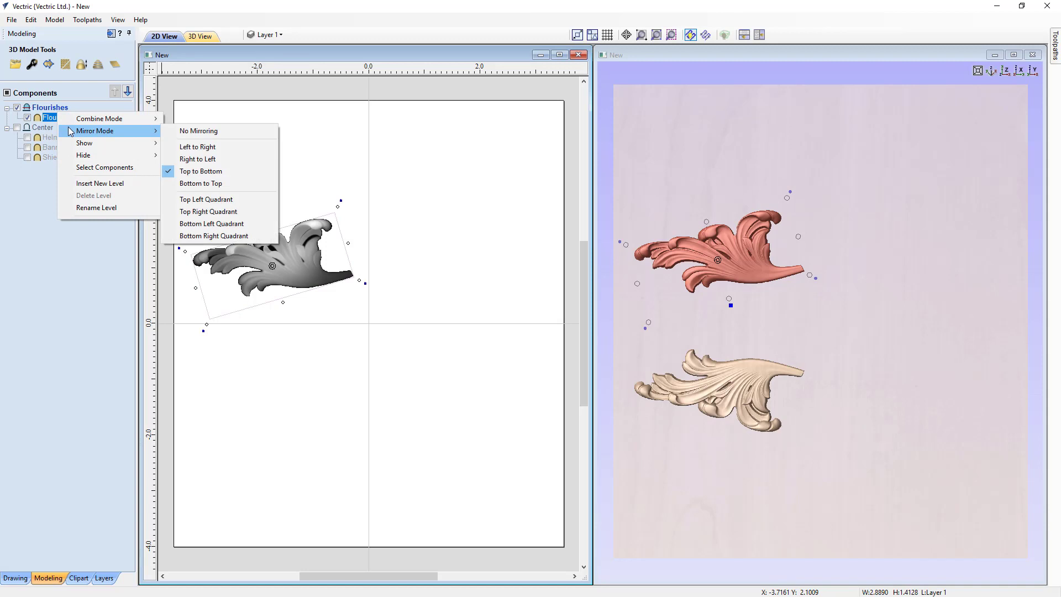
click(188, 147)
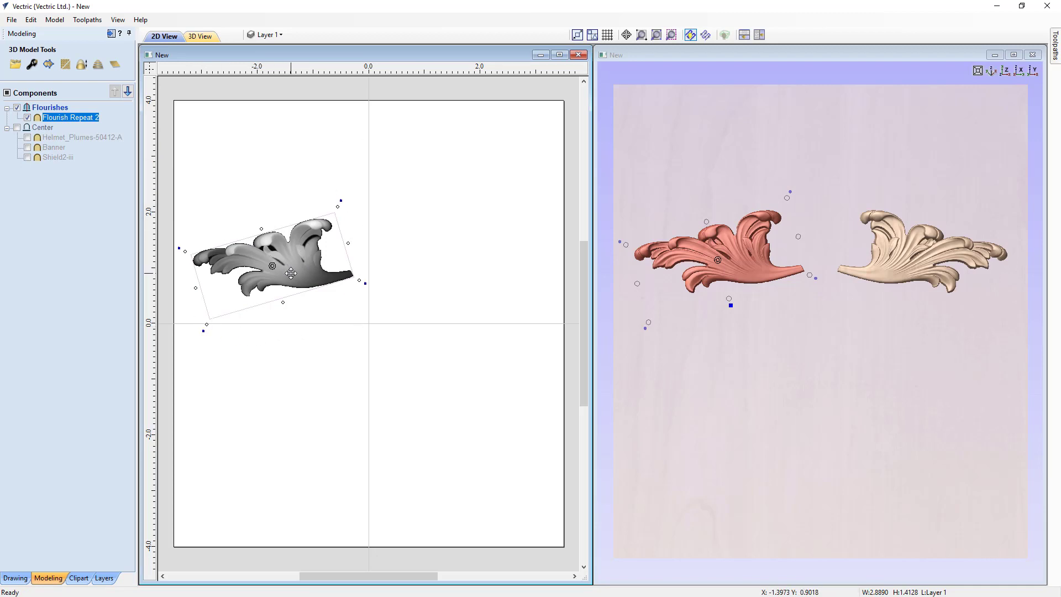
Step: Move the flourish across the sheet's vertical centre line, rotate it to lie nearly level, and deselect it
drag(288, 272, 371, 271)
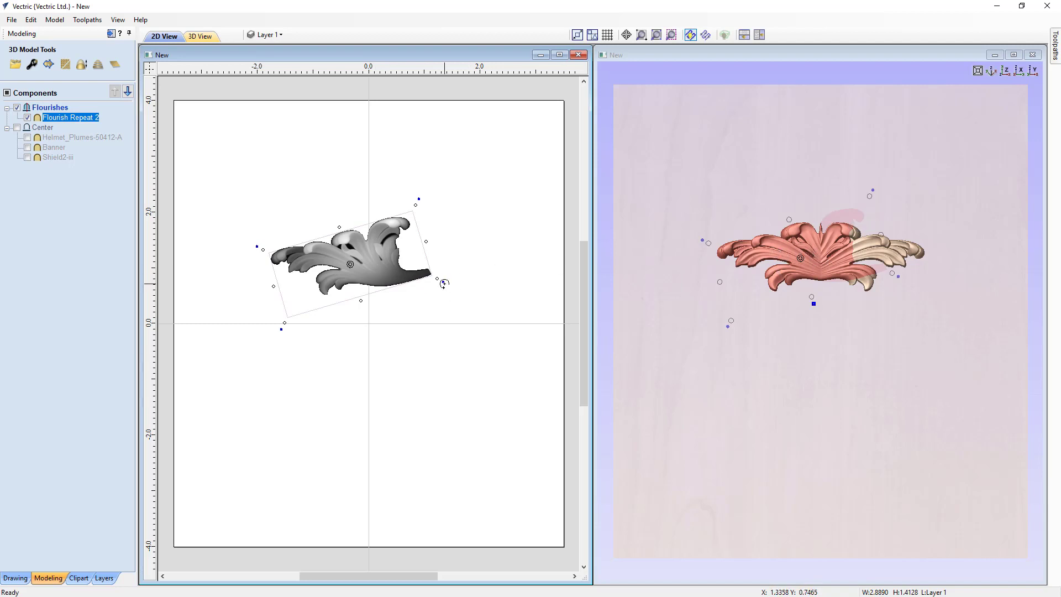
drag(444, 285, 425, 340)
drag(365, 275, 390, 251)
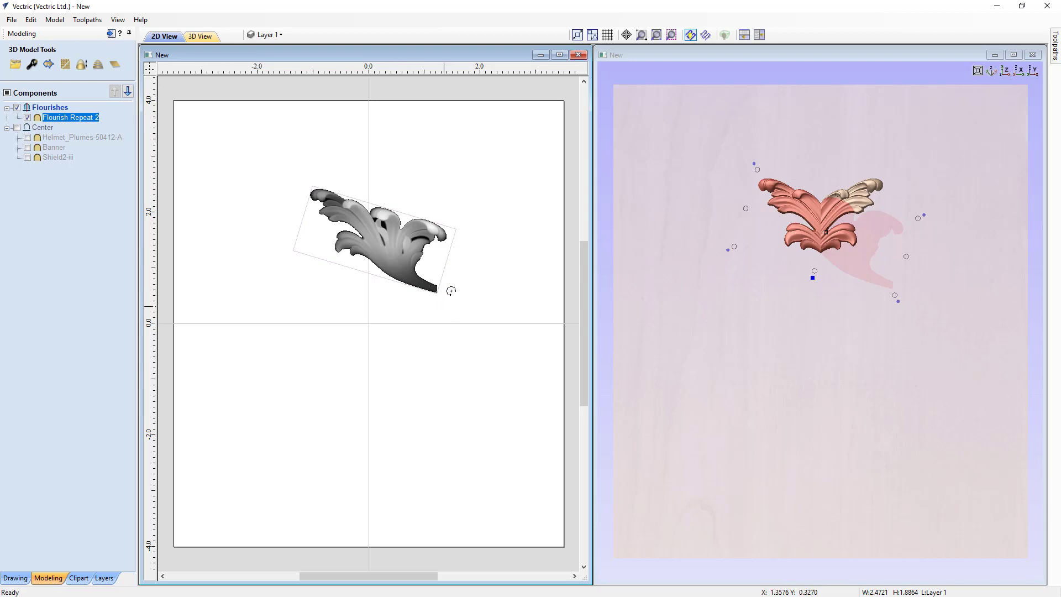
drag(451, 291, 457, 272)
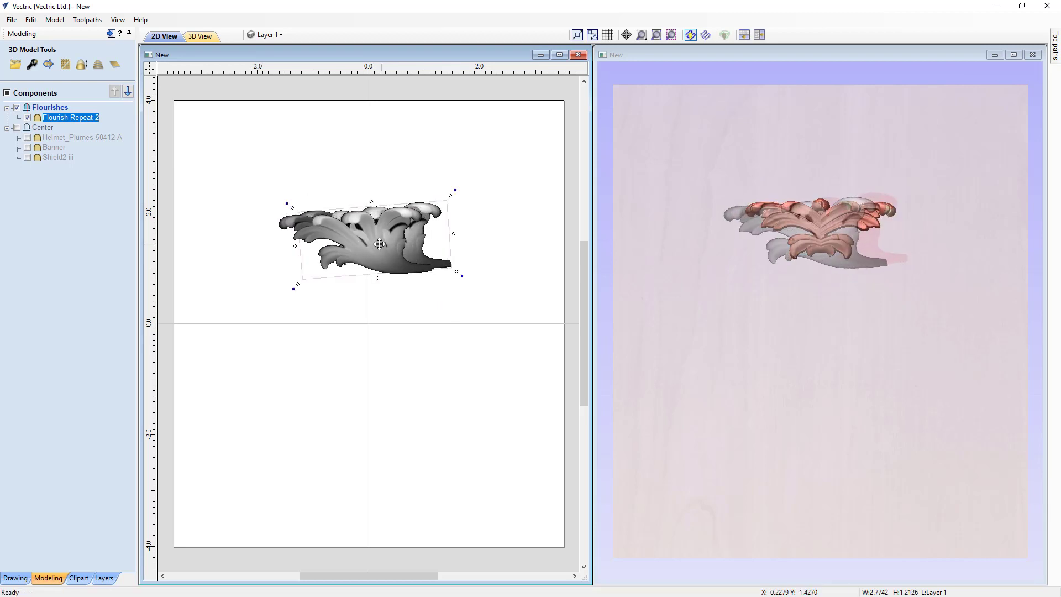
drag(379, 244, 377, 241)
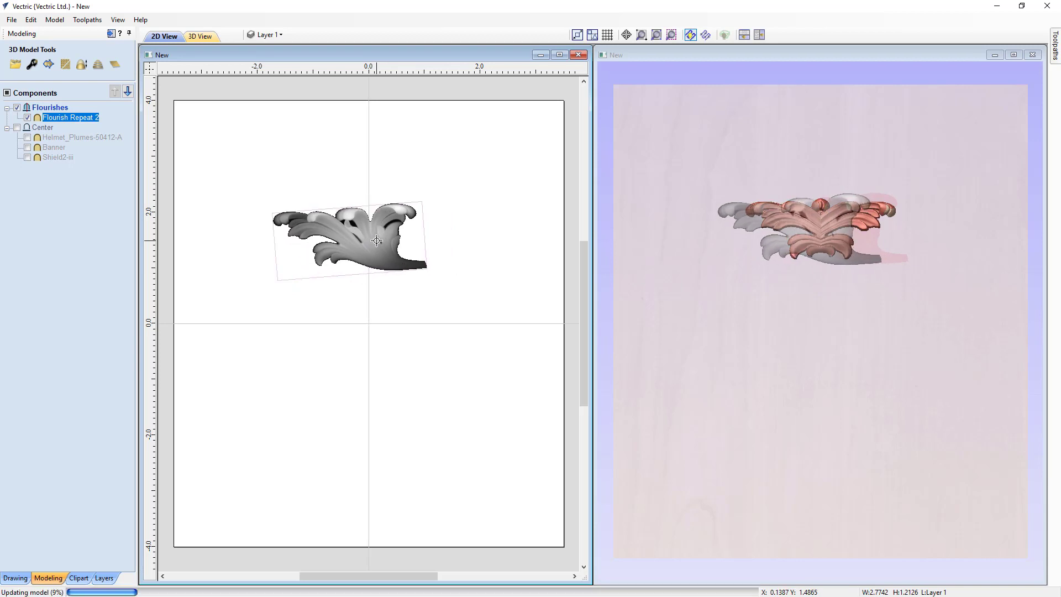
click(283, 296)
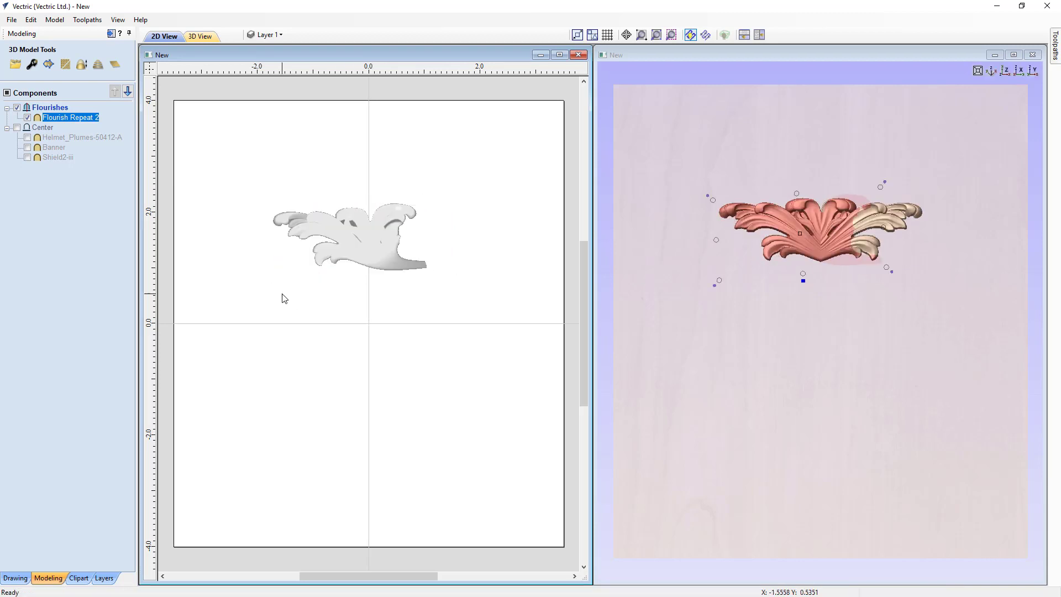
Step: Set the Flourishes level's mirror mode to Top Left Quadrant
click(356, 240)
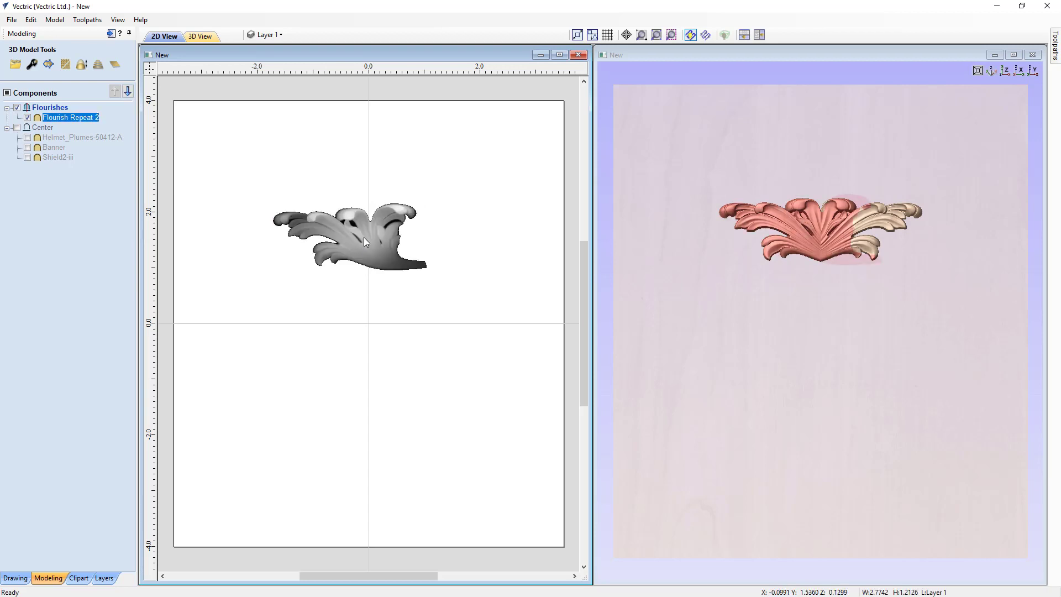
right_click(62, 108)
mouse_move(88, 129)
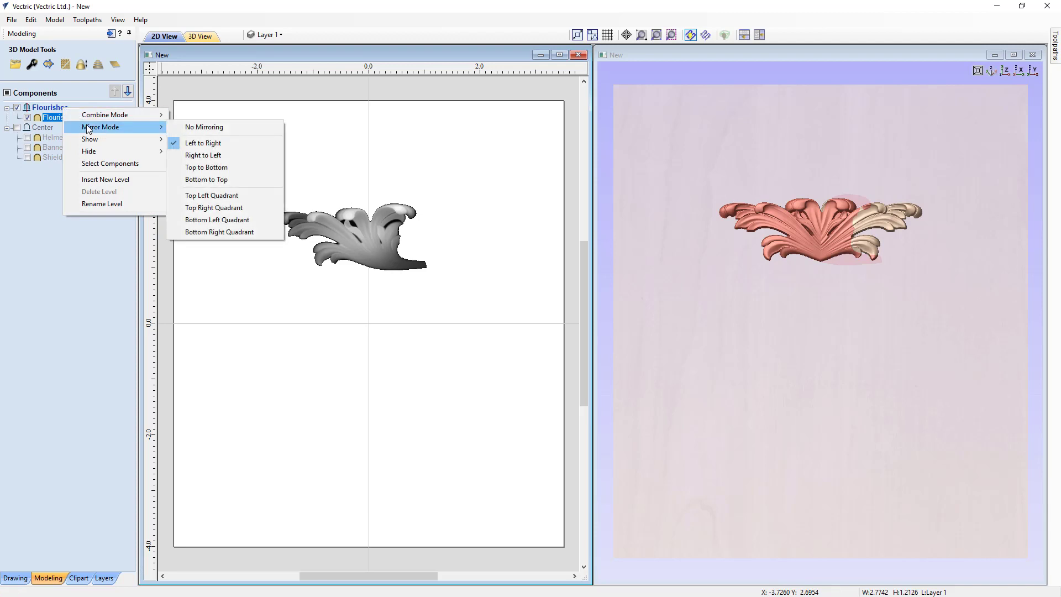
click(209, 197)
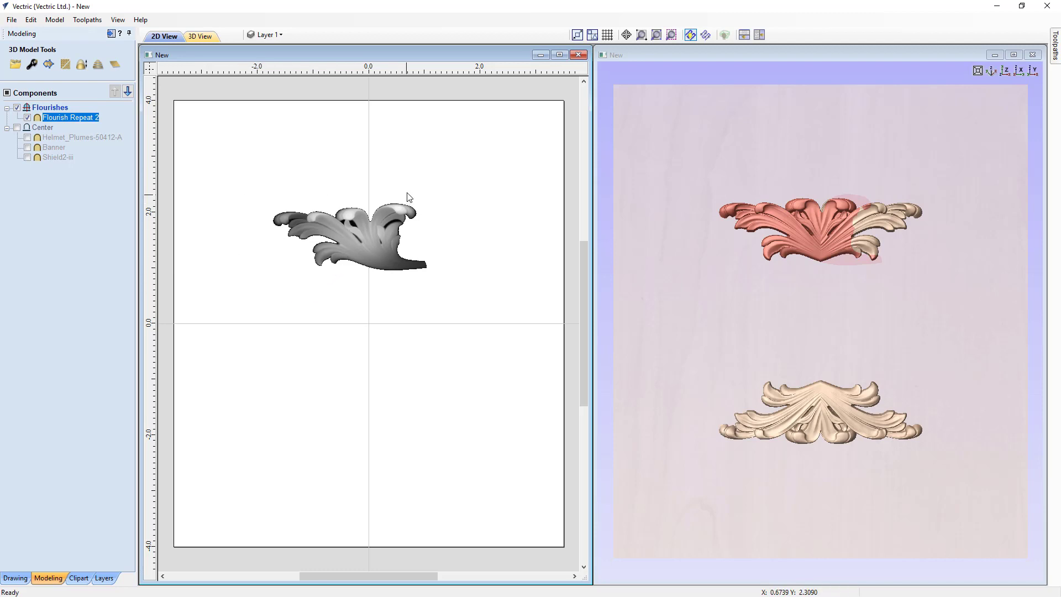
Step: Move the original flourish down to the middle of the sheet so it overlaps both centre lines, and deselect it
click(384, 250)
drag(382, 248, 357, 315)
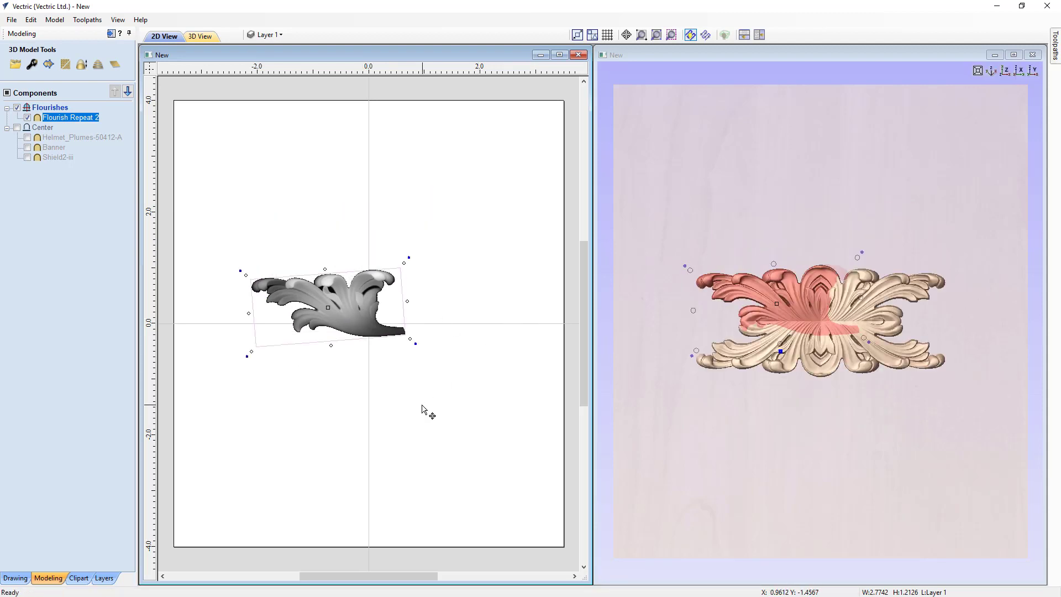
click(444, 406)
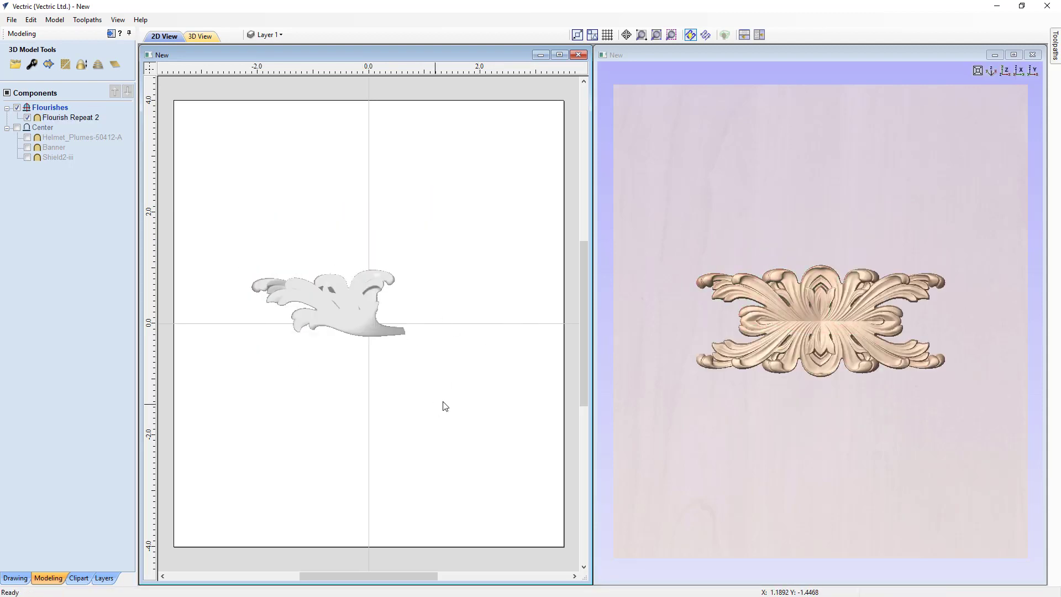
Step: Rotate the flourish clockwise about its centre and shift it slightly up and left of the sheet's centre
double_click(367, 314)
drag(411, 267, 414, 290)
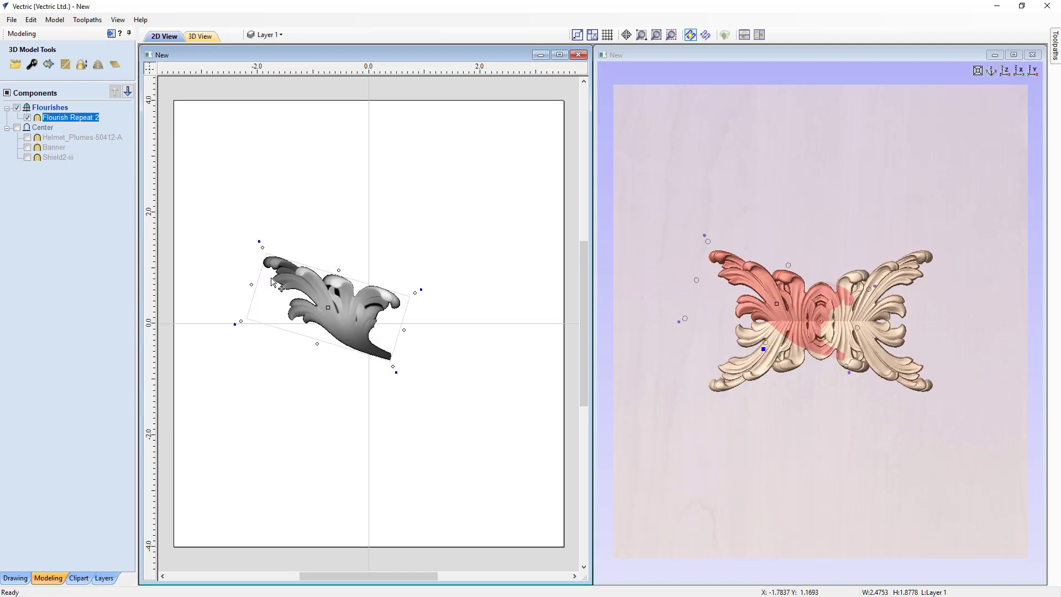
click(319, 297)
drag(319, 297, 312, 285)
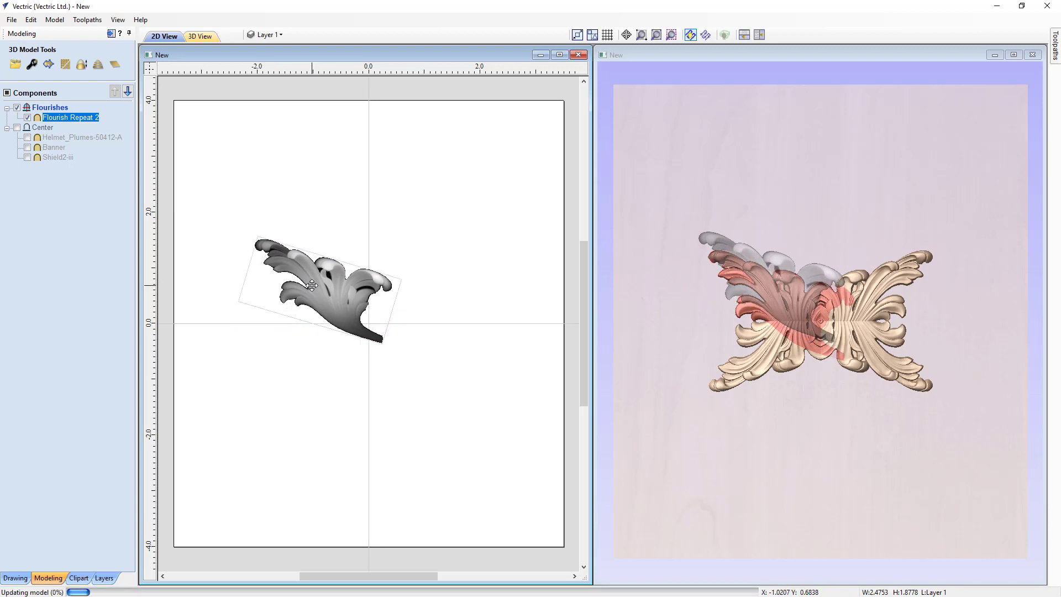
click(474, 237)
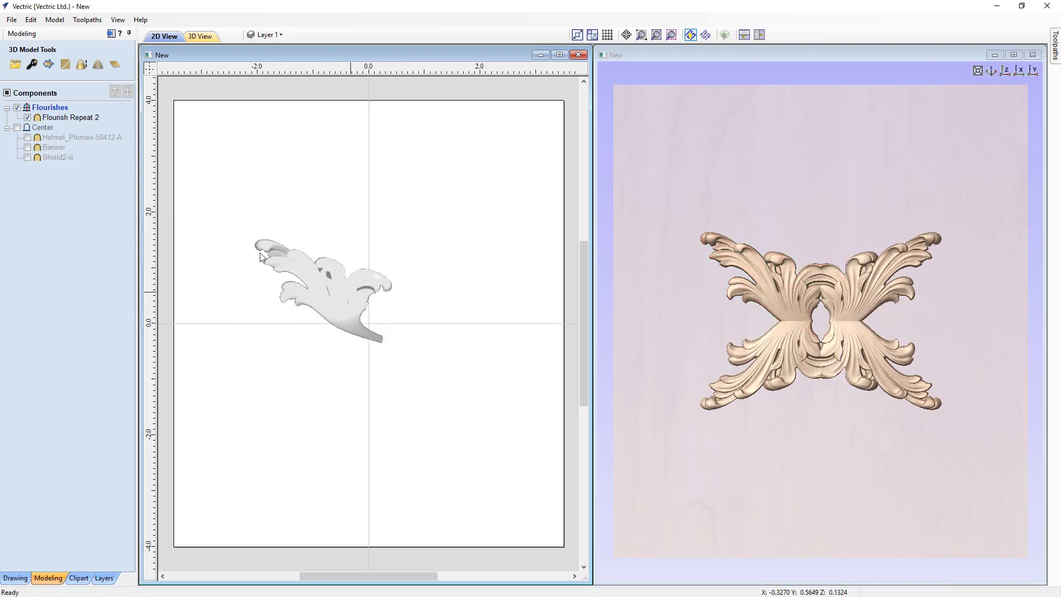
Step: Set the Flourishes level's mirror mode to Left to Right and show the Center level again
right_click(56, 113)
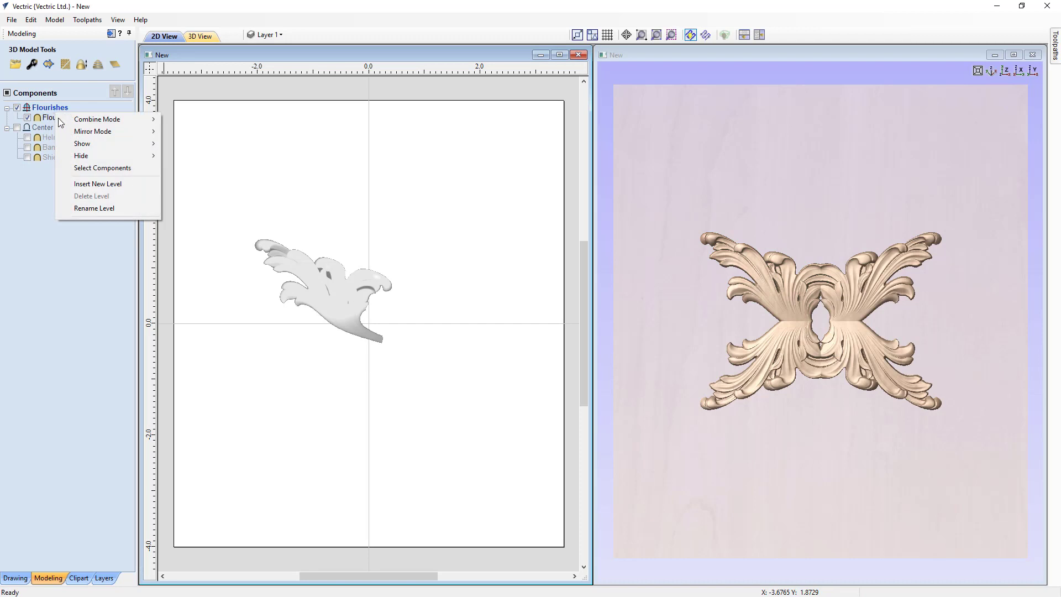
mouse_move(80, 136)
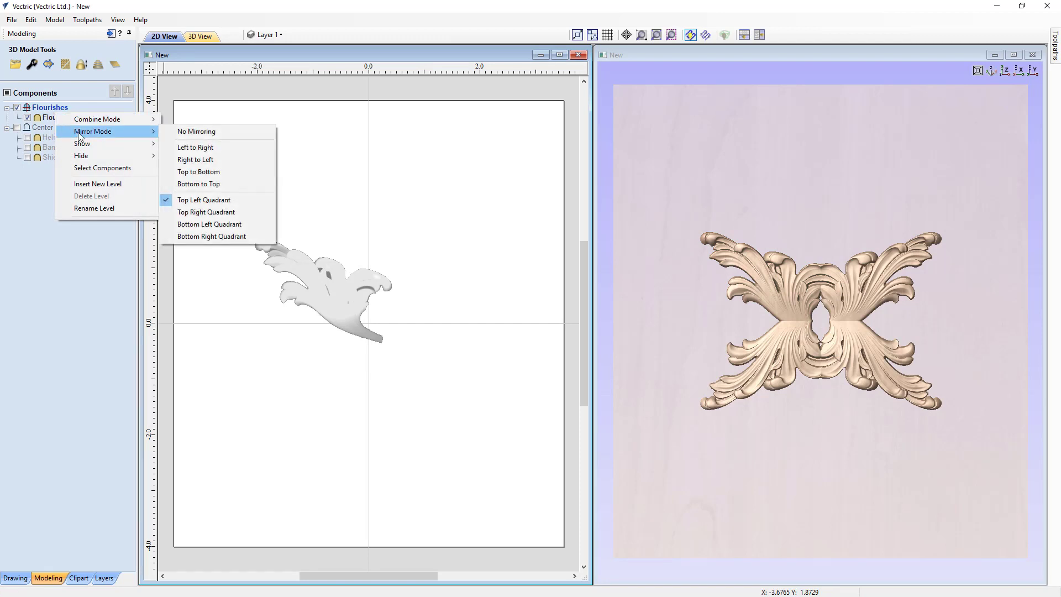
click(182, 148)
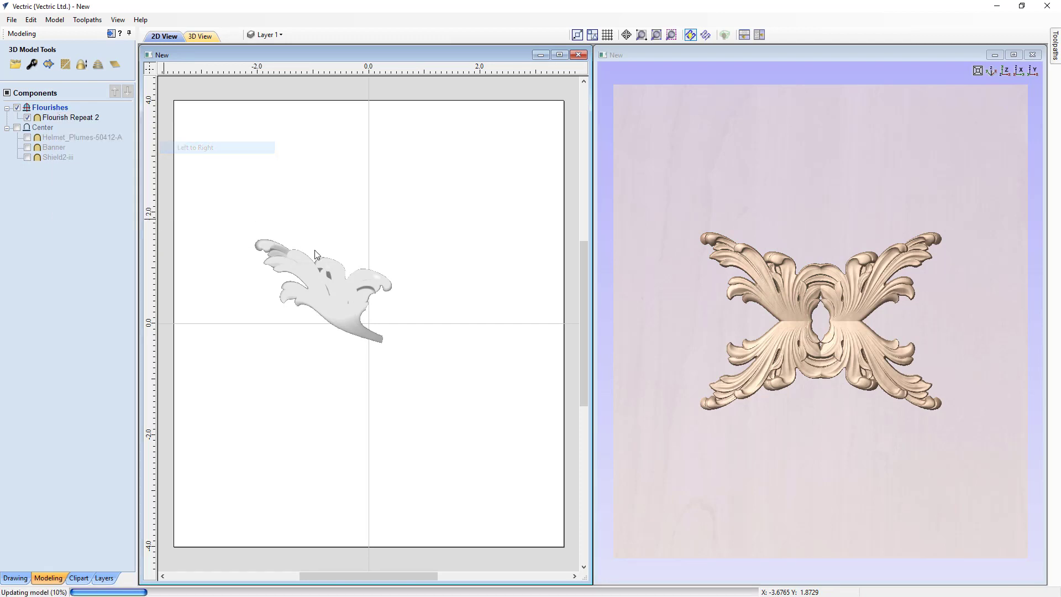
click(18, 128)
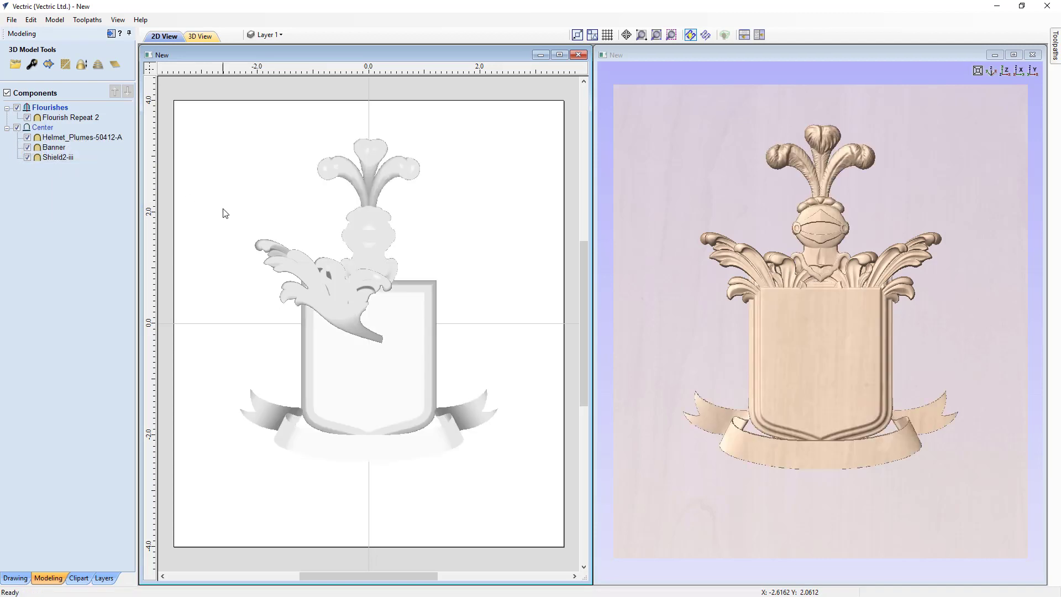
Step: Move the flourish beside the helmet and rotate it counter-clockwise so its stem rests on the shield's upper edge and its leaves fan outward
click(324, 296)
drag(342, 308, 289, 224)
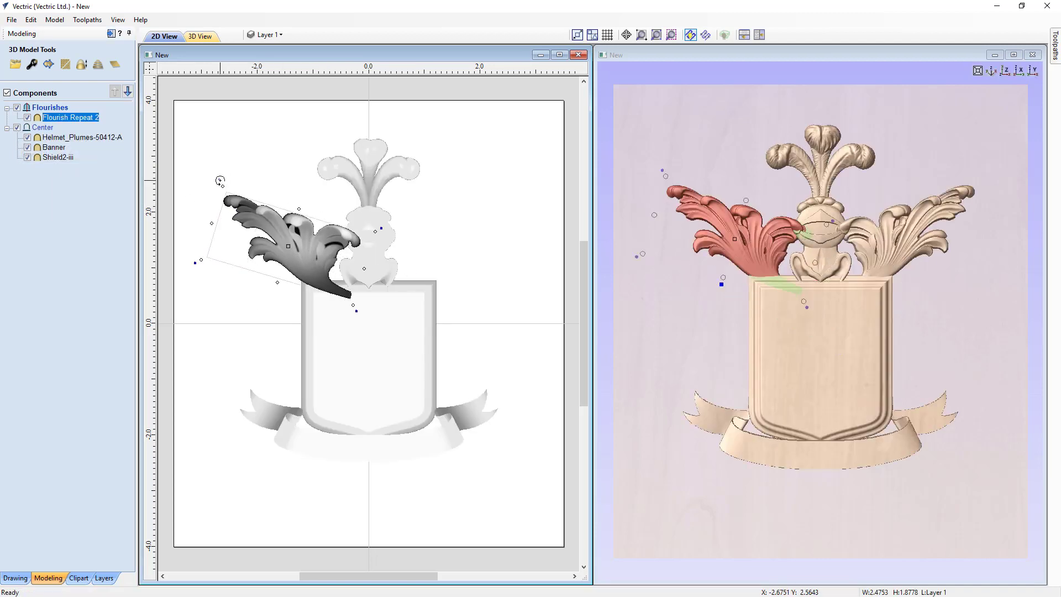
drag(220, 182, 209, 234)
drag(314, 251, 293, 274)
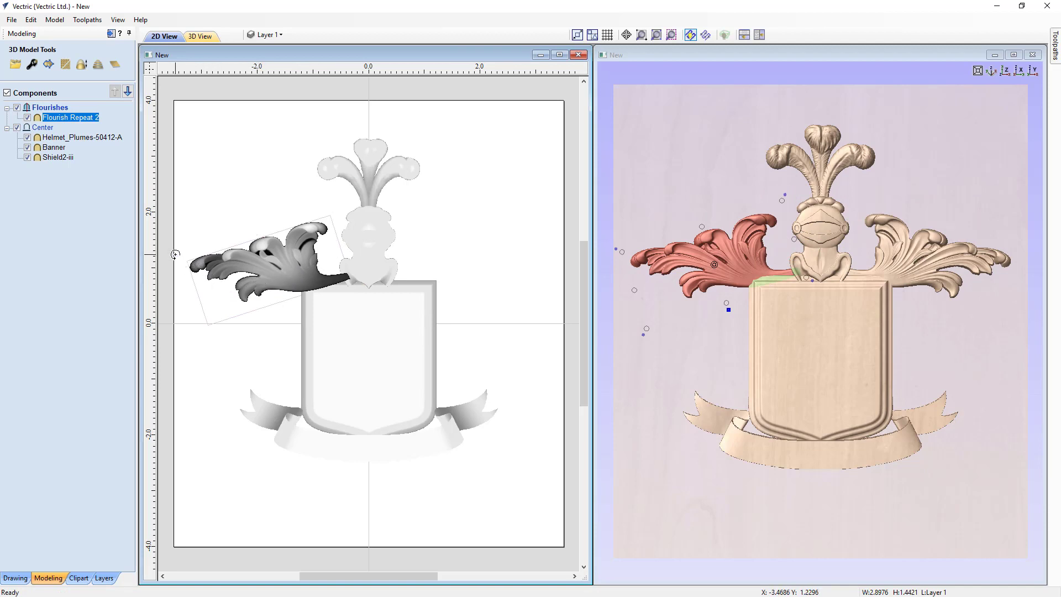
drag(176, 255, 176, 252)
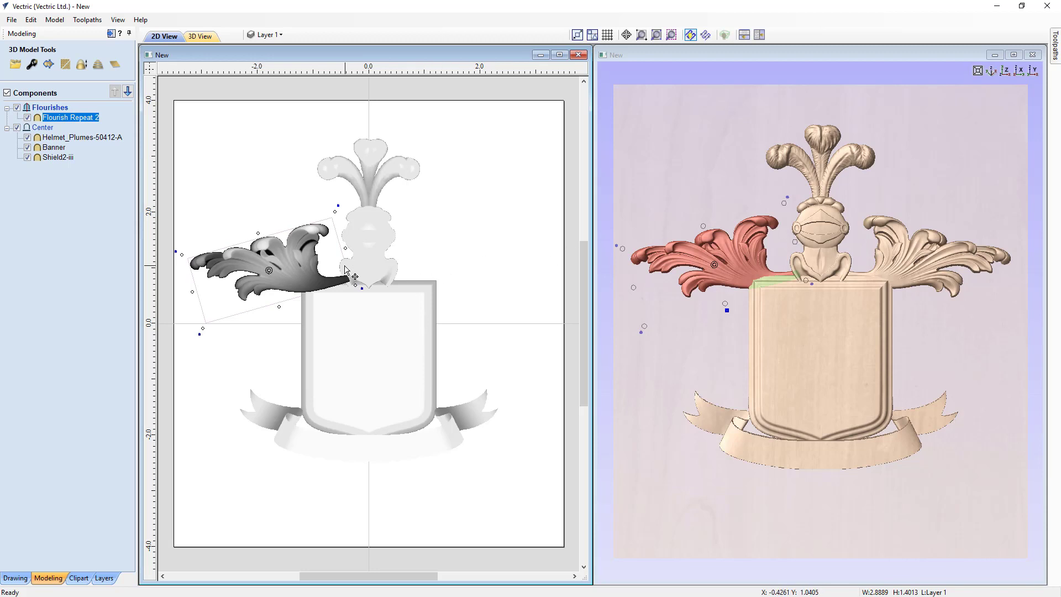
drag(302, 273, 306, 277)
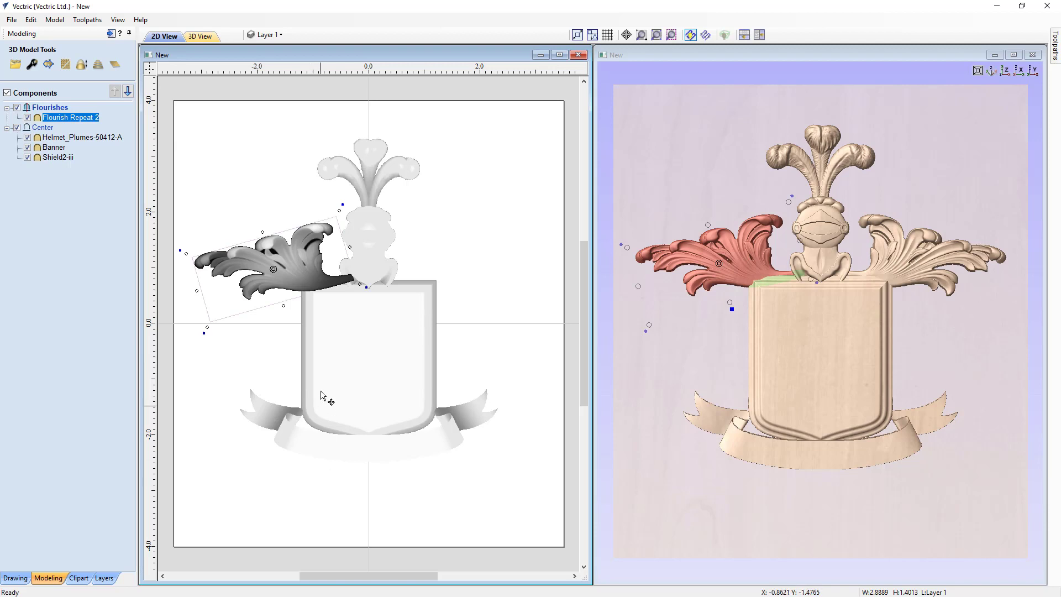
Step: Copy the flourish to the area below the banner's left half and flip the copy horizontally
click(285, 274)
drag(283, 269, 285, 472)
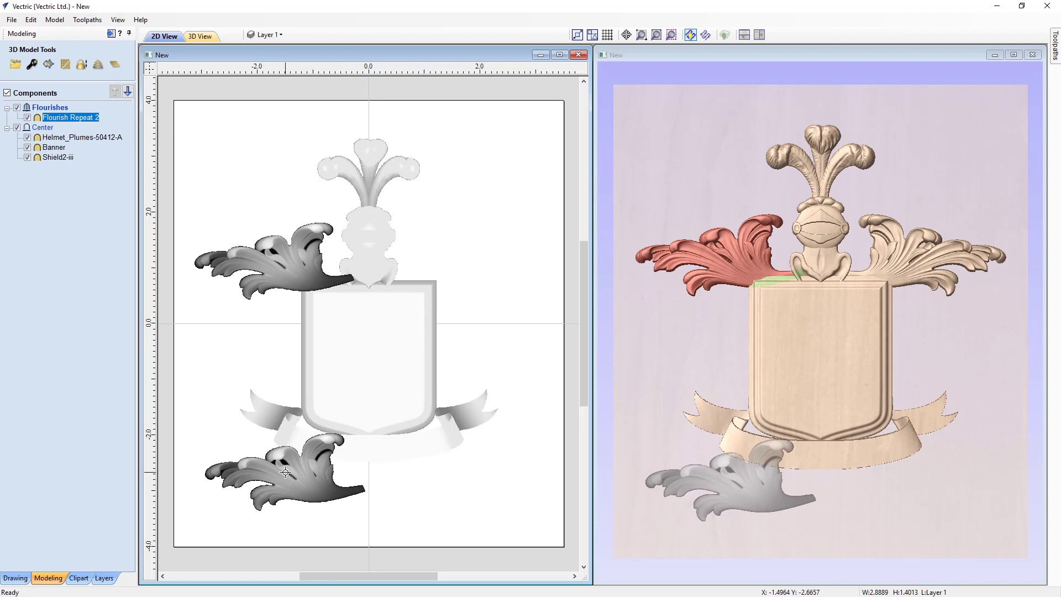
drag(285, 472, 285, 472)
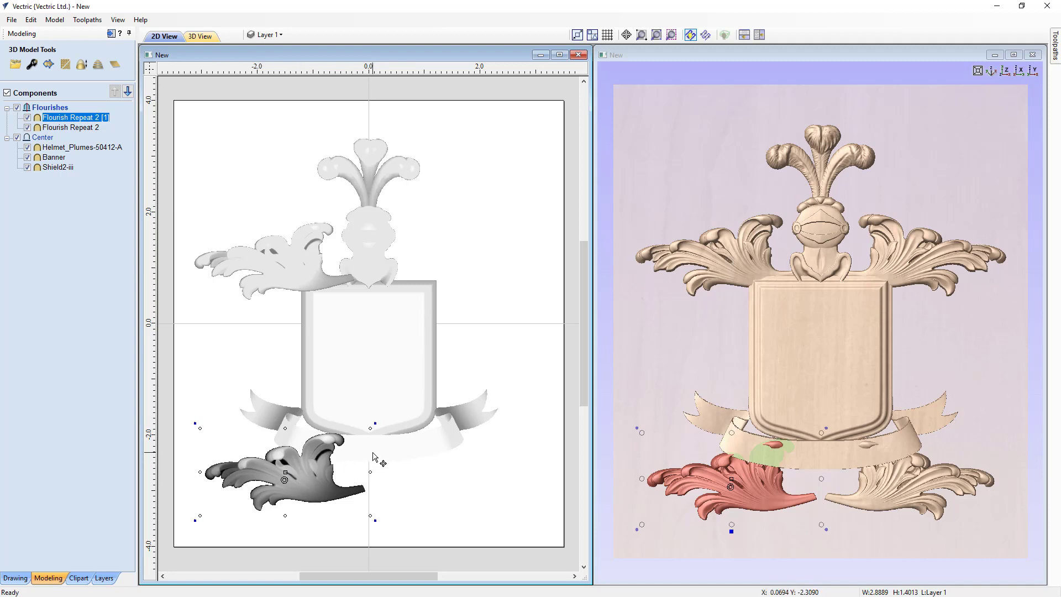
click(325, 502)
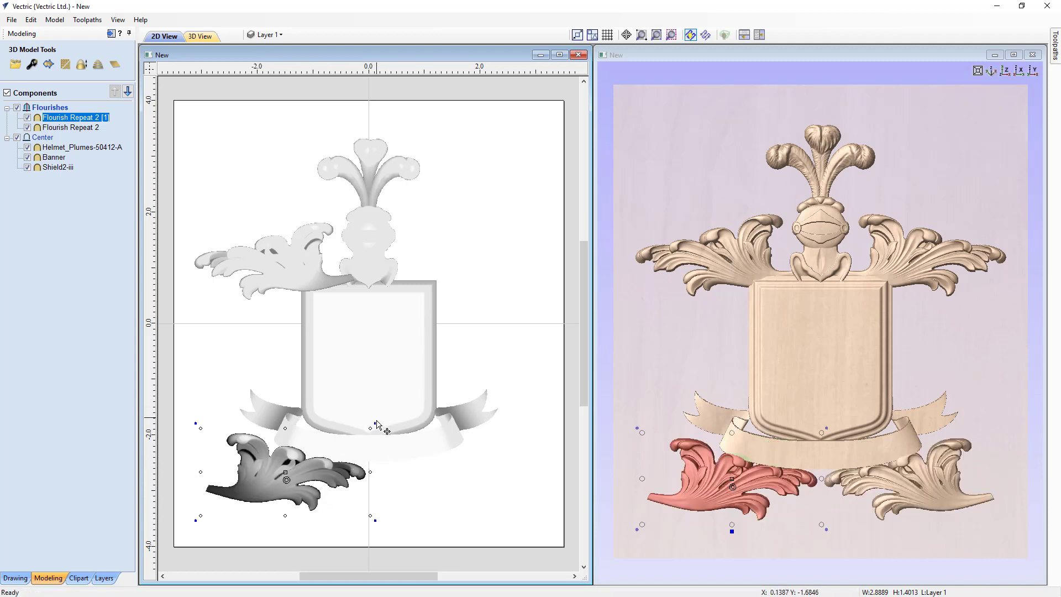
Step: Rotate the lower flourish so its stem runs up behind the banner and its leaves fan down and outward, and shift it slightly left
drag(375, 425, 307, 466)
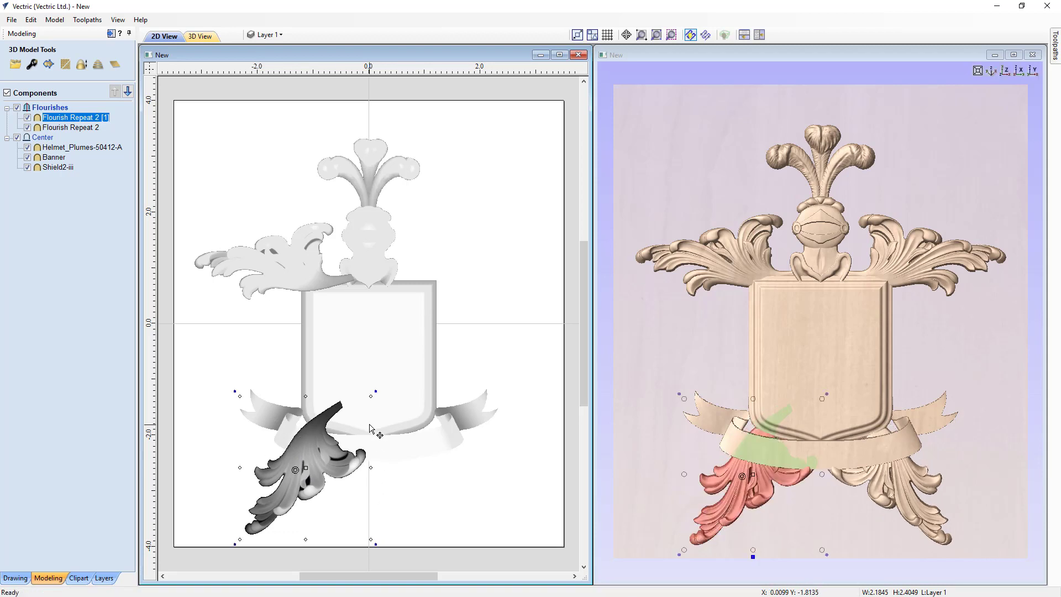
drag(375, 385, 354, 407)
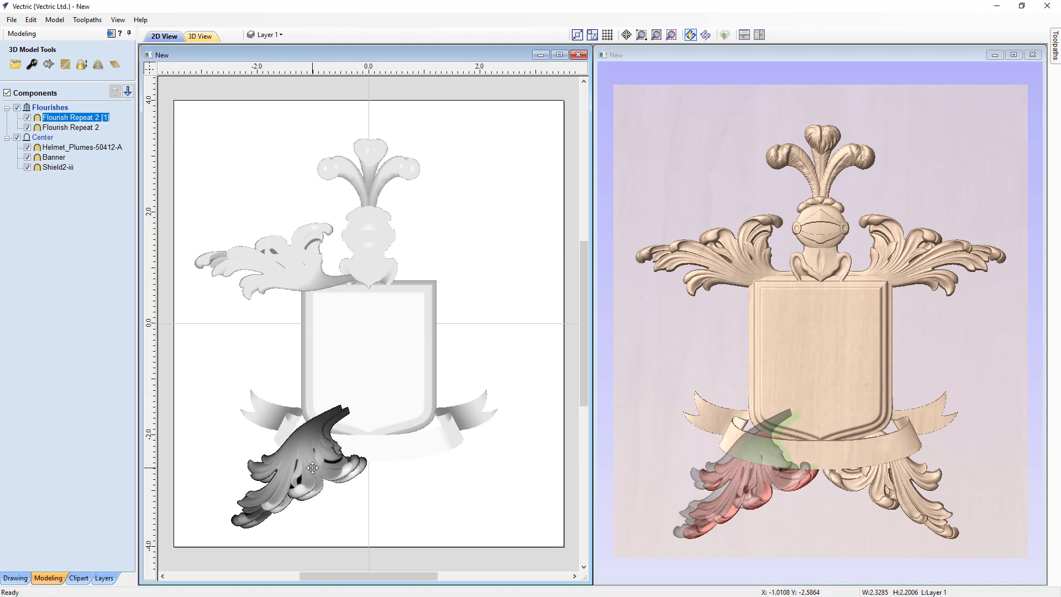
drag(313, 467, 311, 467)
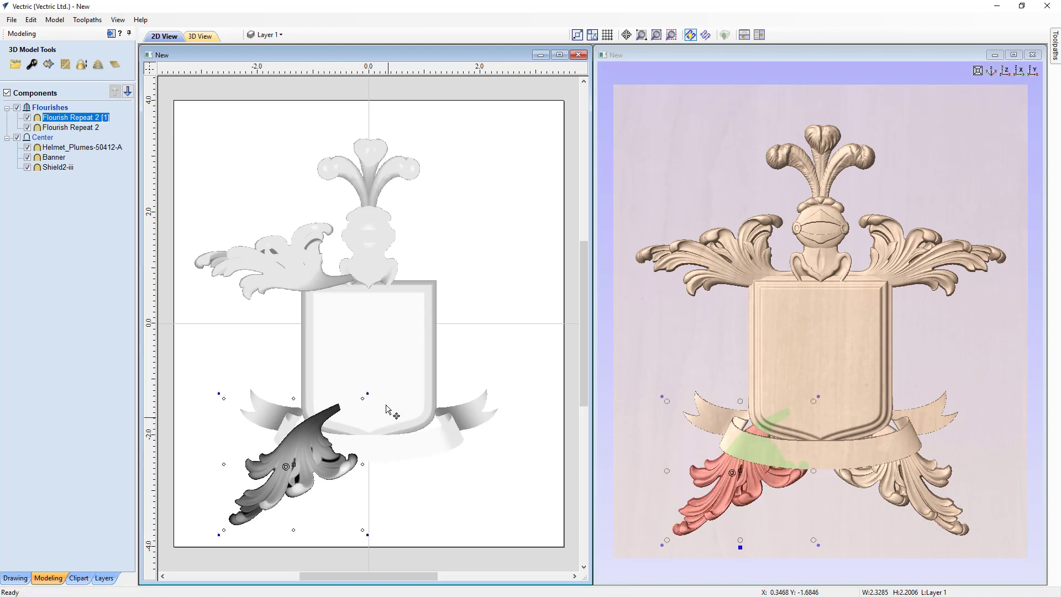
Step: Try nudging the banner up slightly, and nudge it back down by the same amount
click(385, 451)
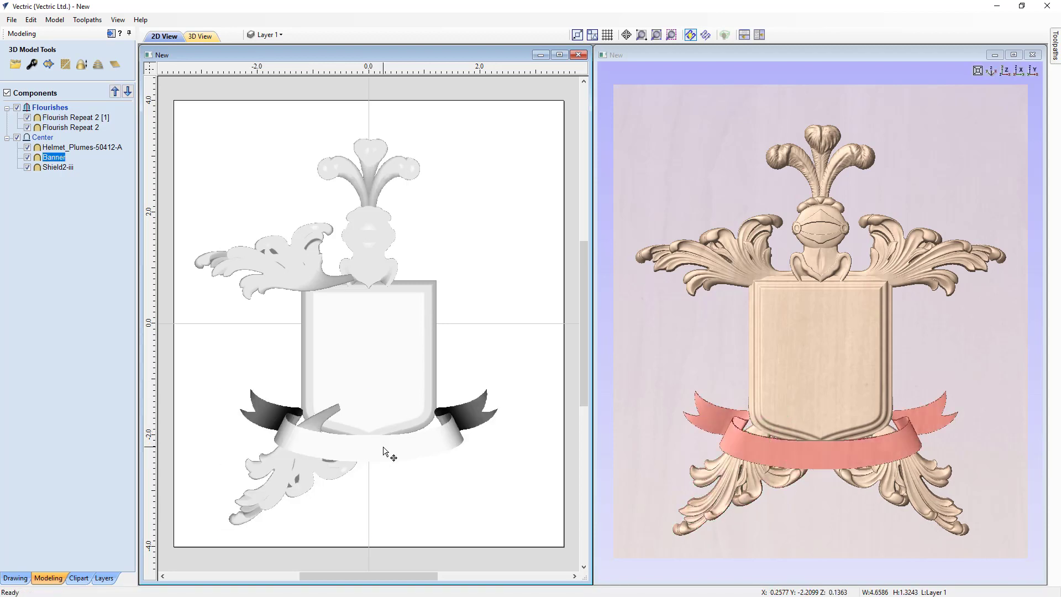
key(Up)
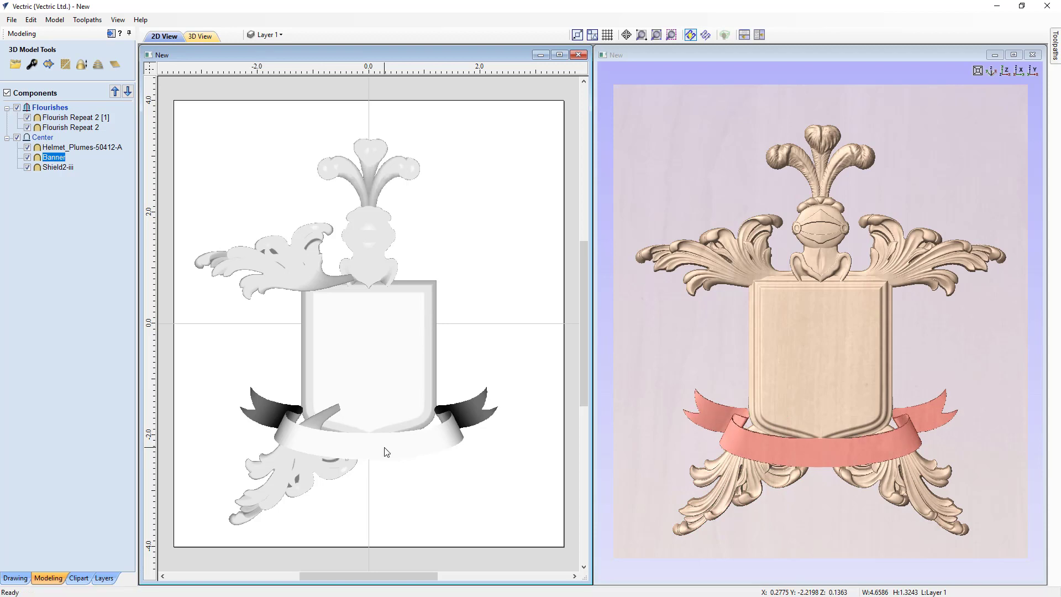
click(302, 472)
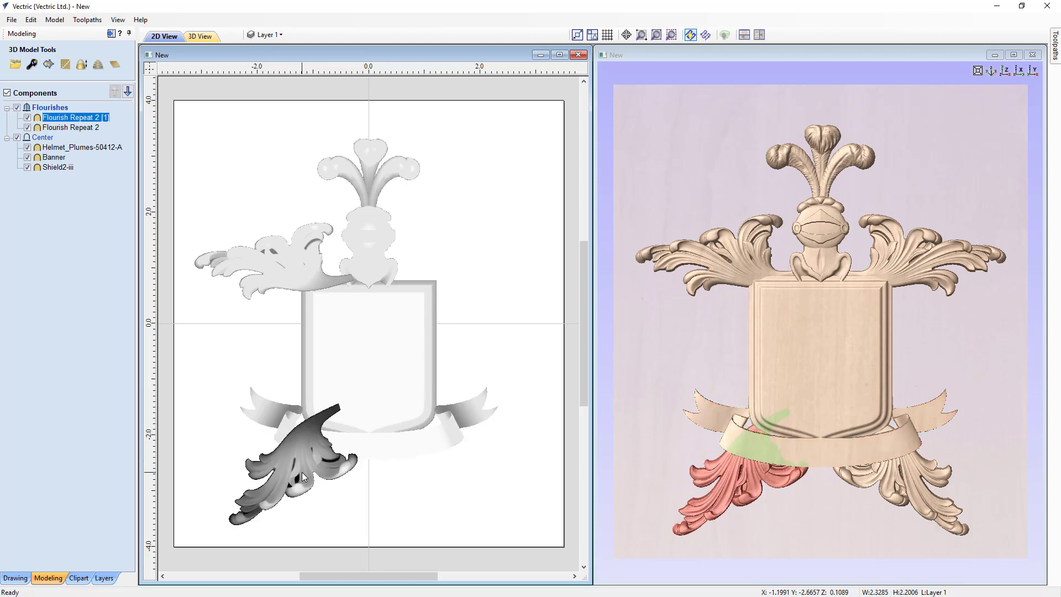
click(367, 446)
key(Down)
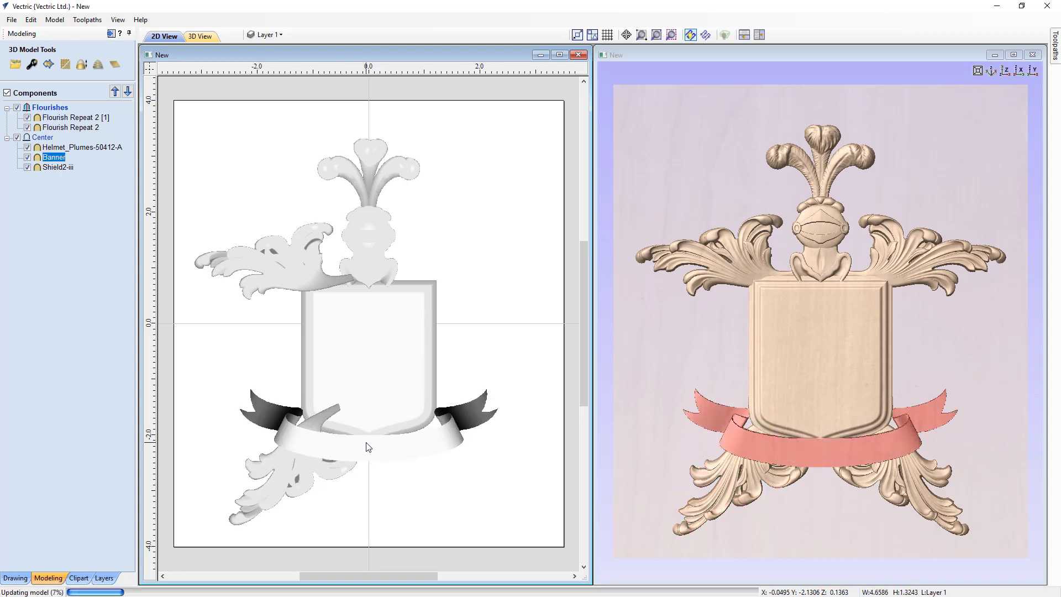
Step: Nudge the lower flourish down in small increments and slightly to the left
click(304, 473)
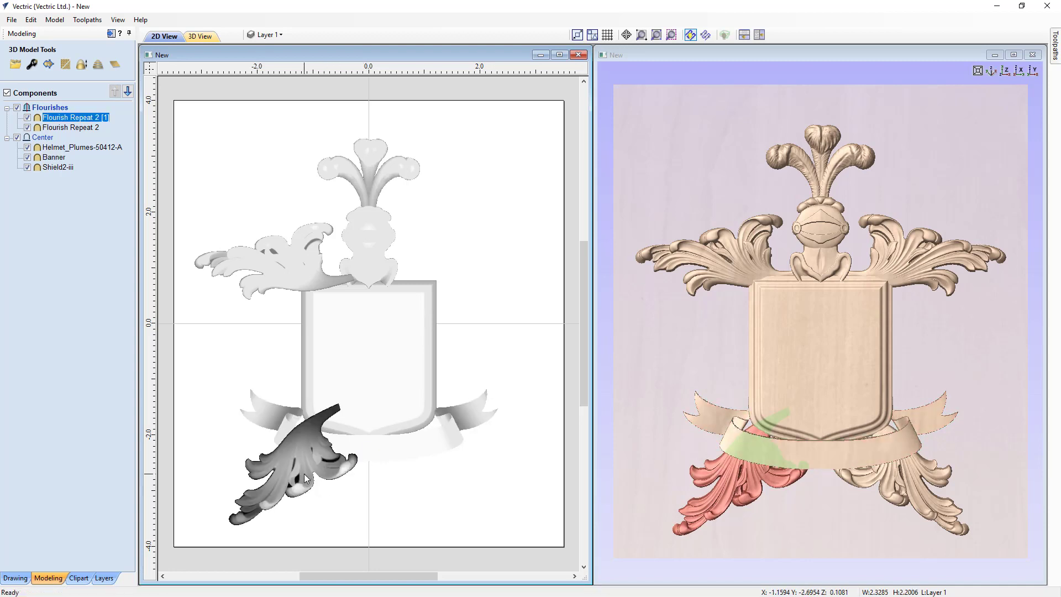
key(Down)
key(Down)
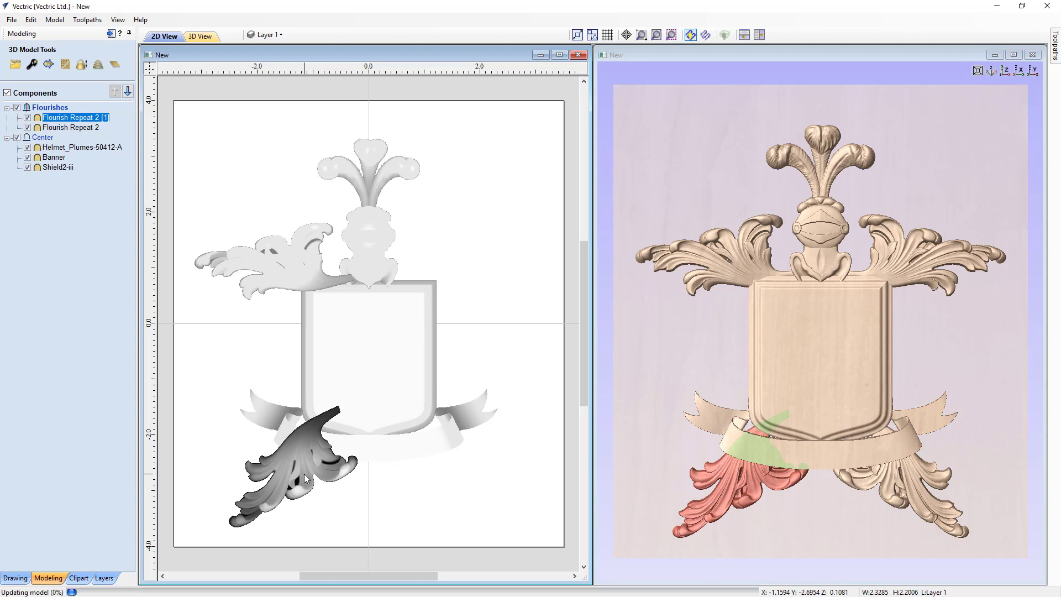
key(Down)
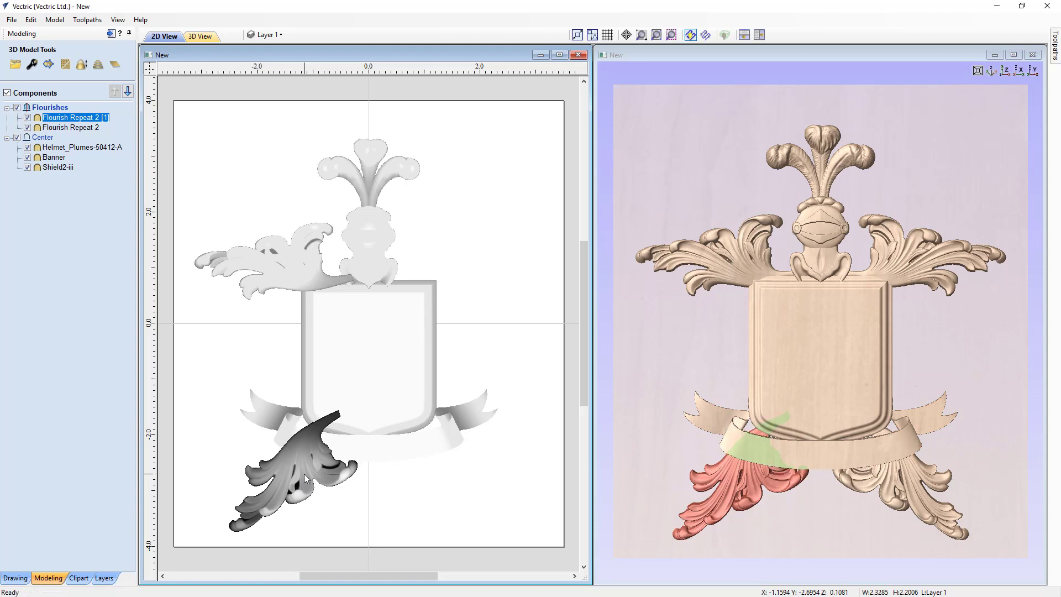
key(Left)
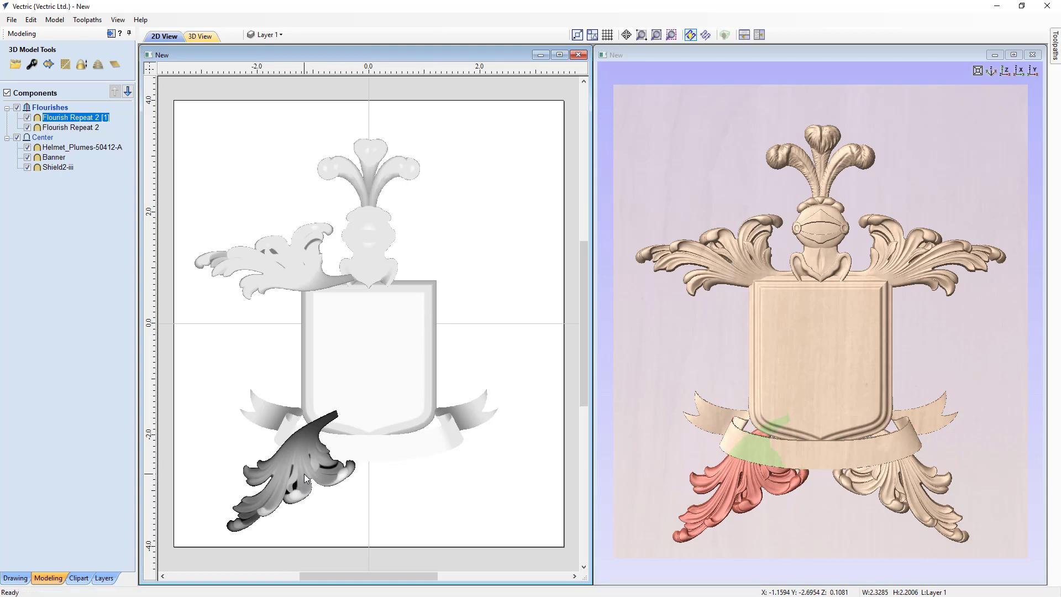
key(Down)
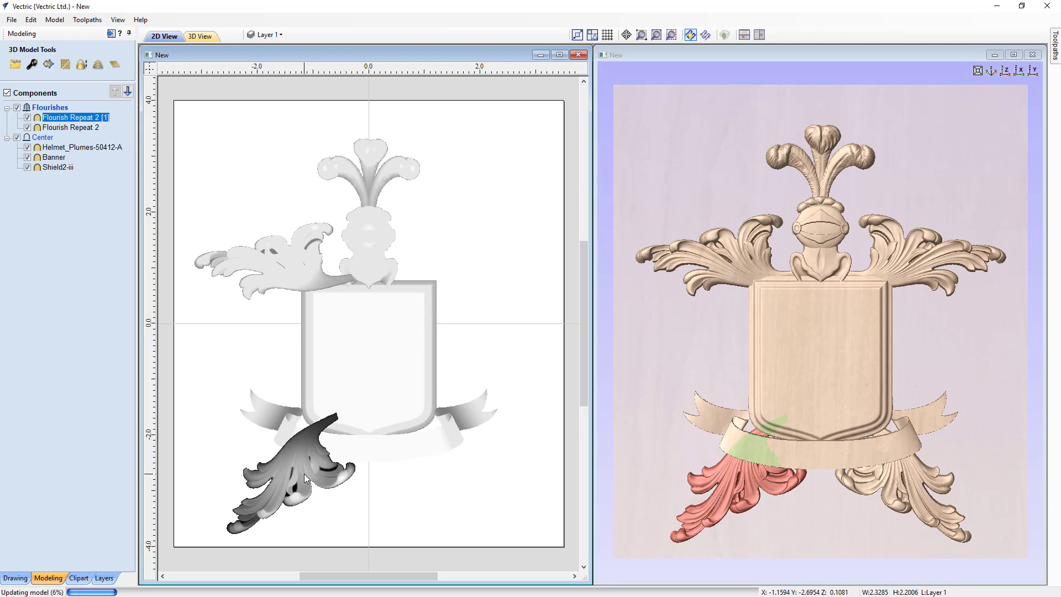
Step: Rotate the lower flourish slightly clockwise and move it up a little beneath the banner
click(290, 478)
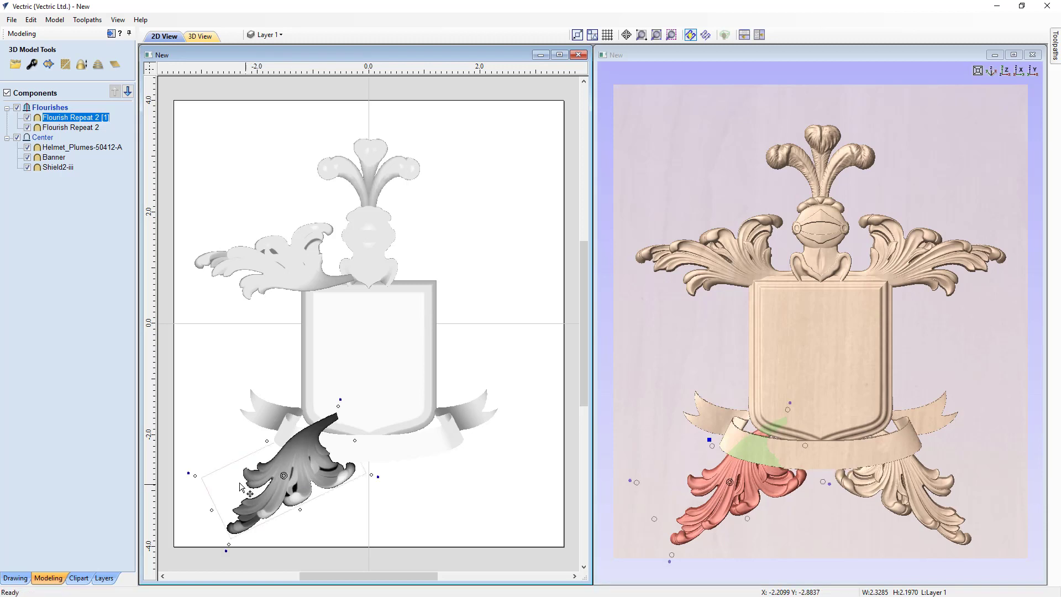
drag(189, 474, 189, 465)
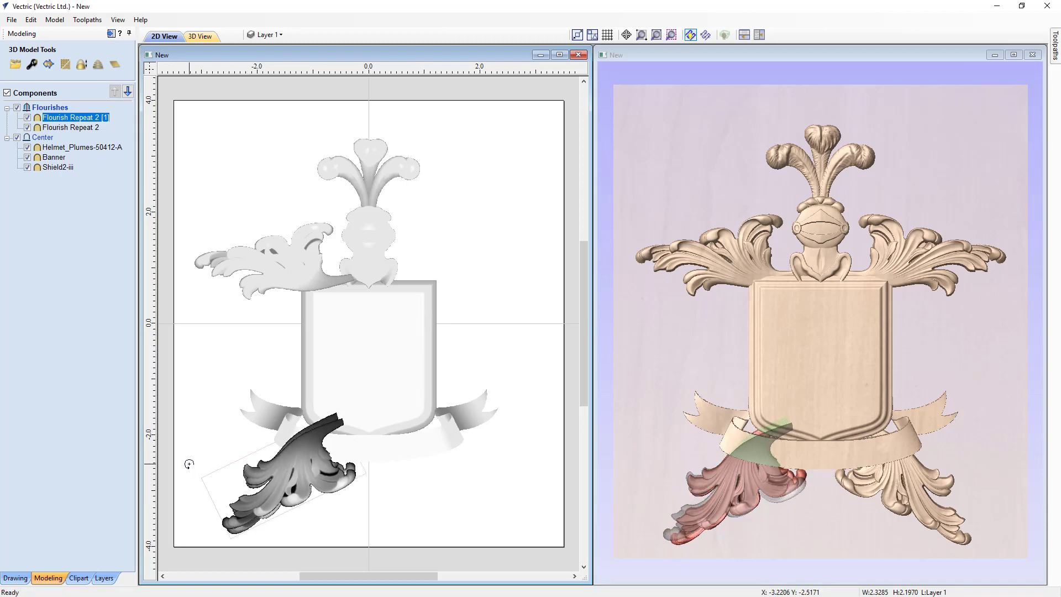
drag(299, 475, 300, 469)
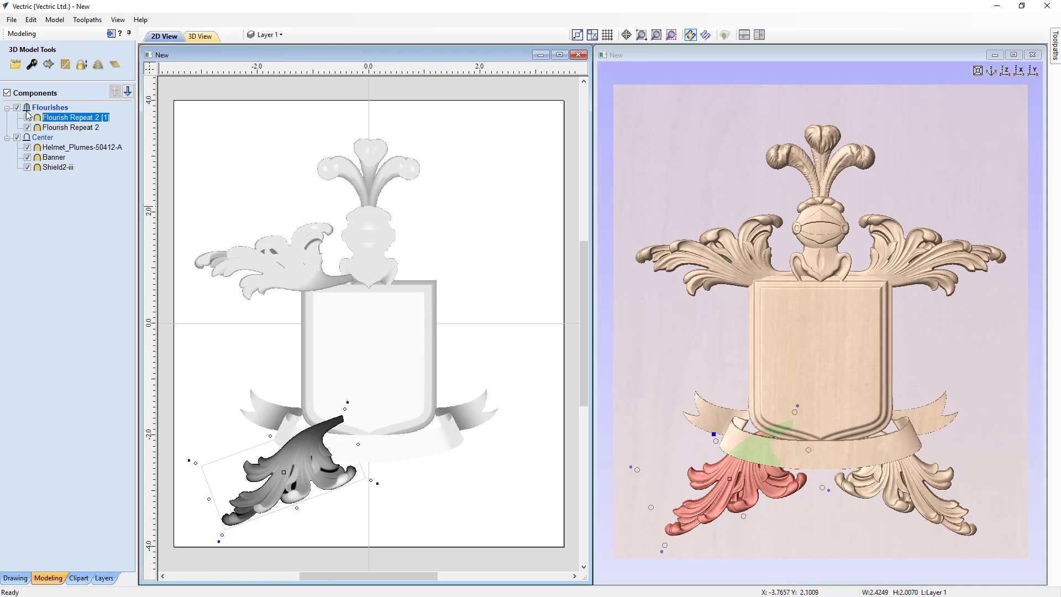
mouse_move(31, 141)
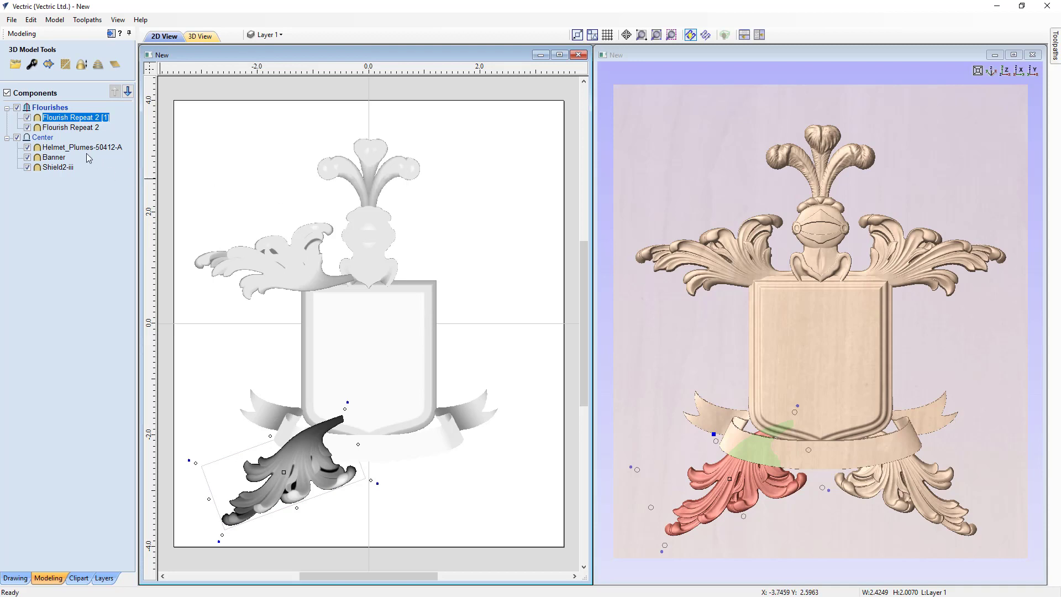
Step: Insert a new component level above the Flourishes level and rename it Side Flourishes
right_click(47, 111)
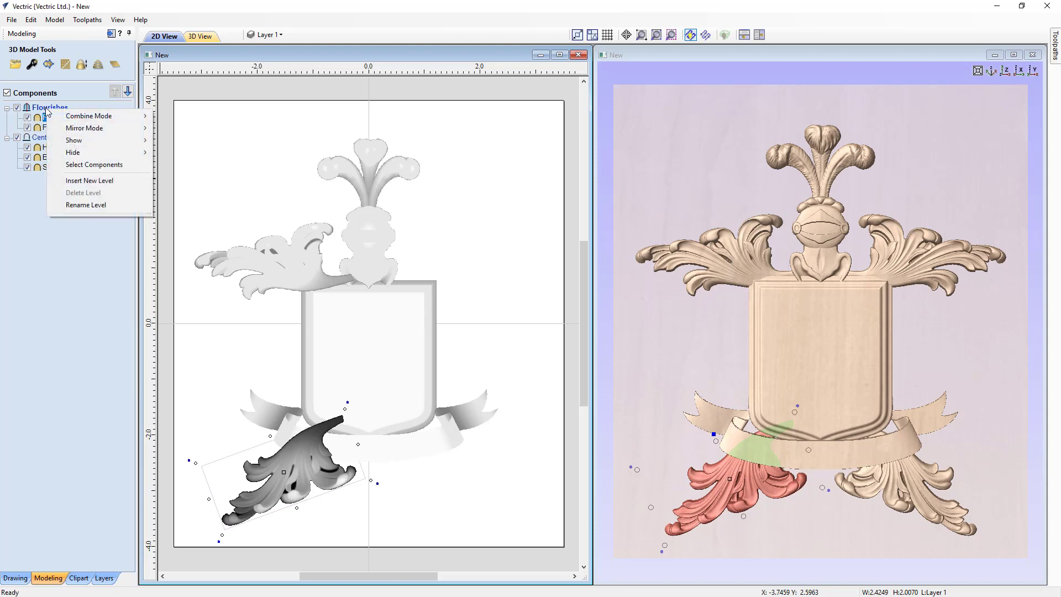
click(77, 181)
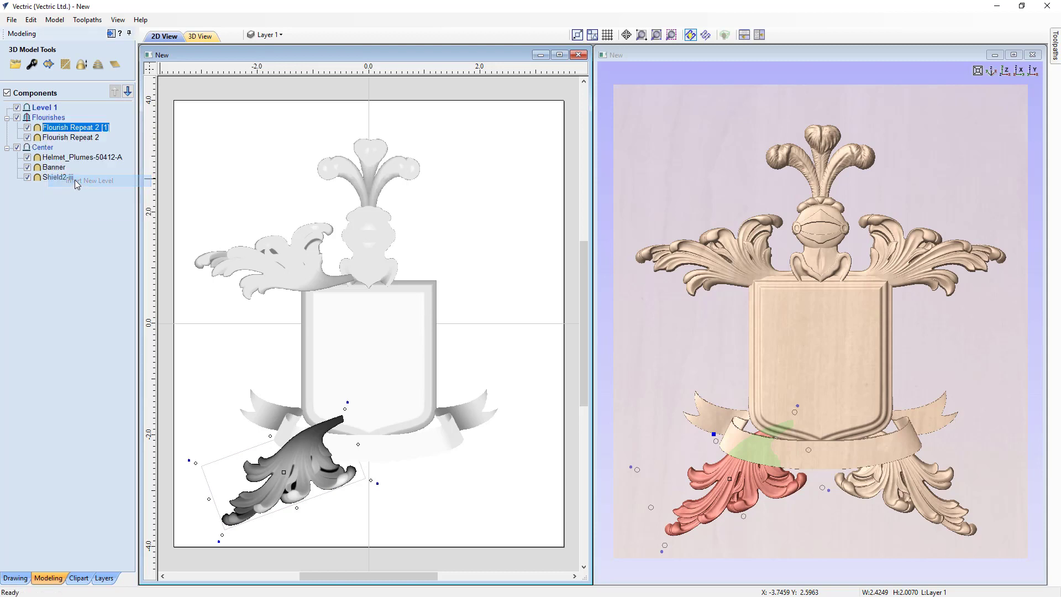
click(45, 109)
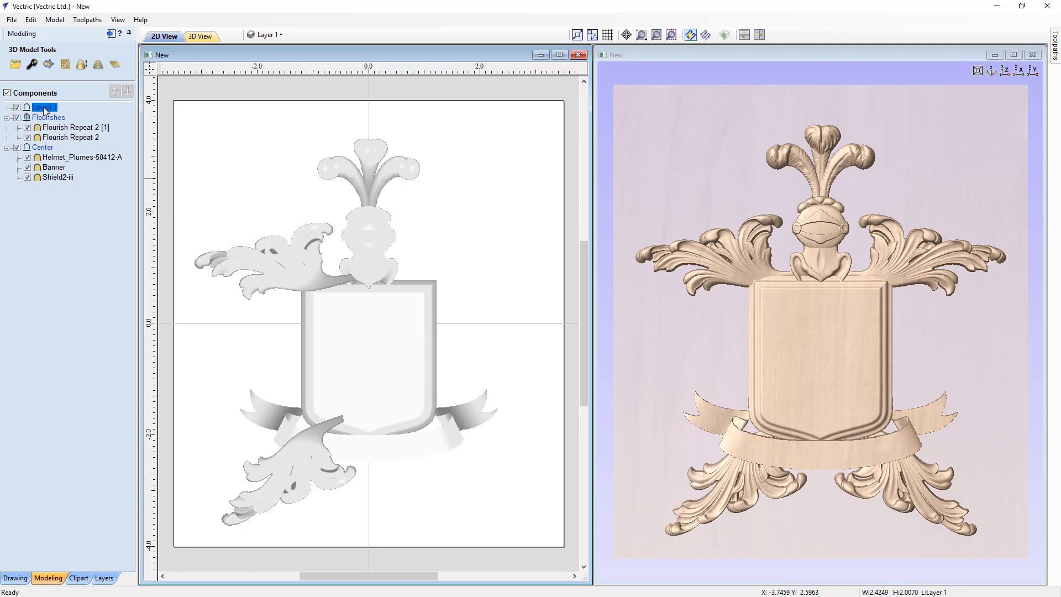
right_click(45, 111)
click(73, 206)
text(Side Flourishes)
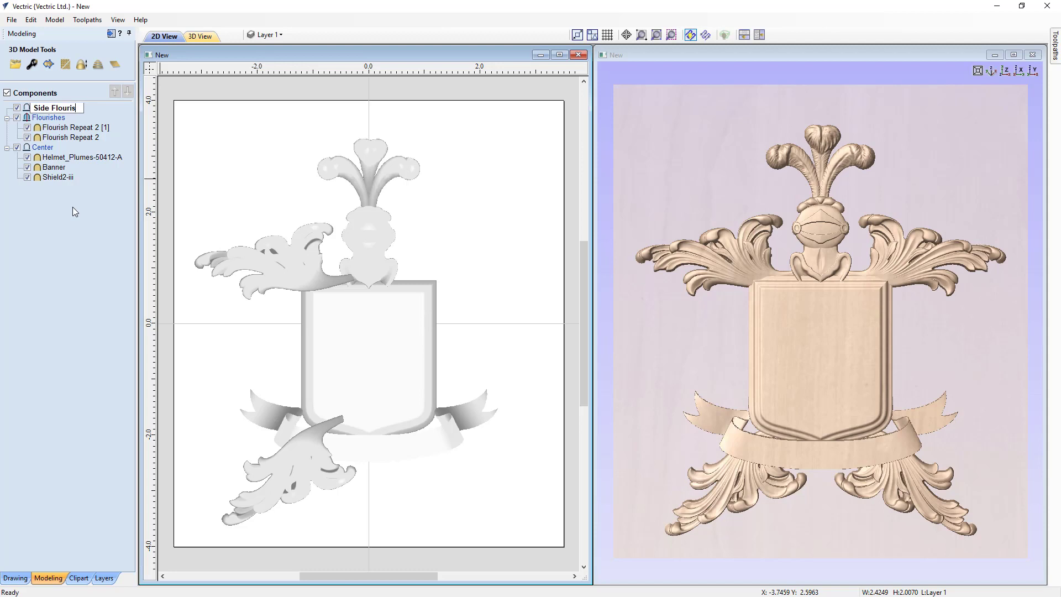
key(Return)
Step: Set the Side Flourishes level's combine mode to Merge and its mirror mode to Top Left Quadrant
right_click(64, 113)
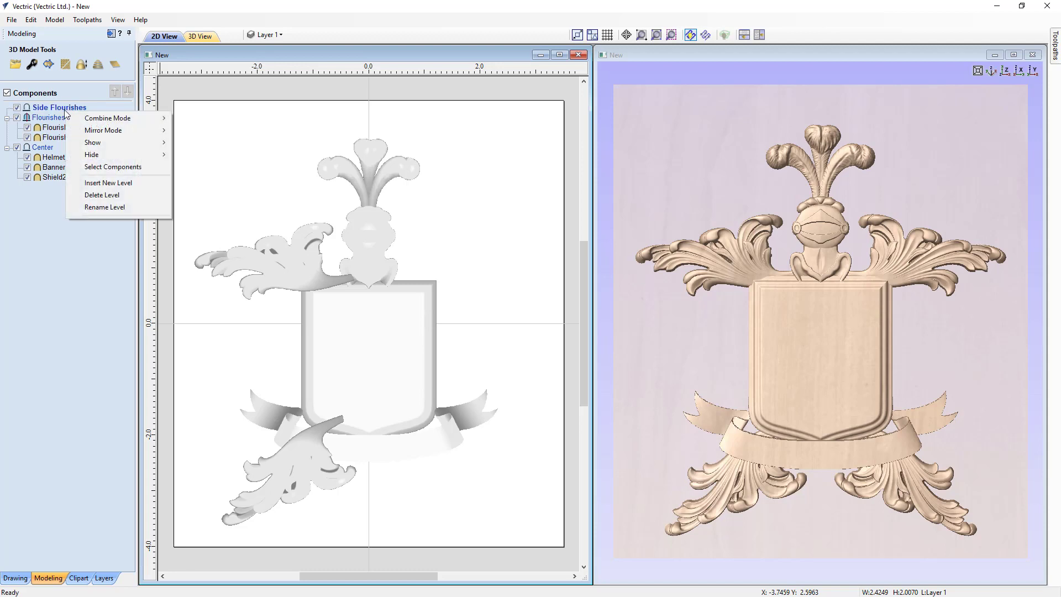
mouse_move(77, 118)
click(197, 142)
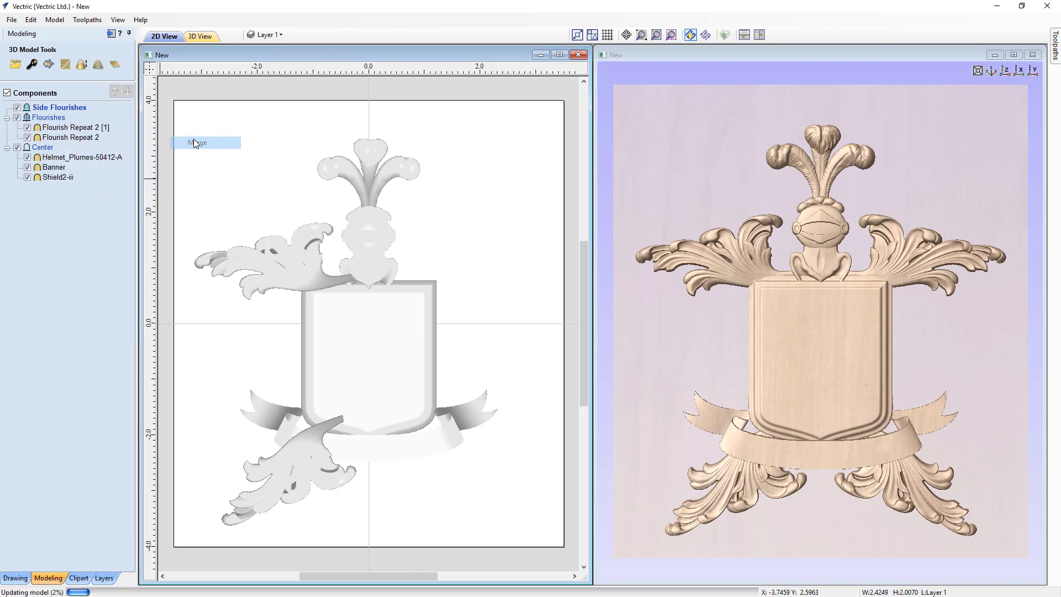
right_click(67, 107)
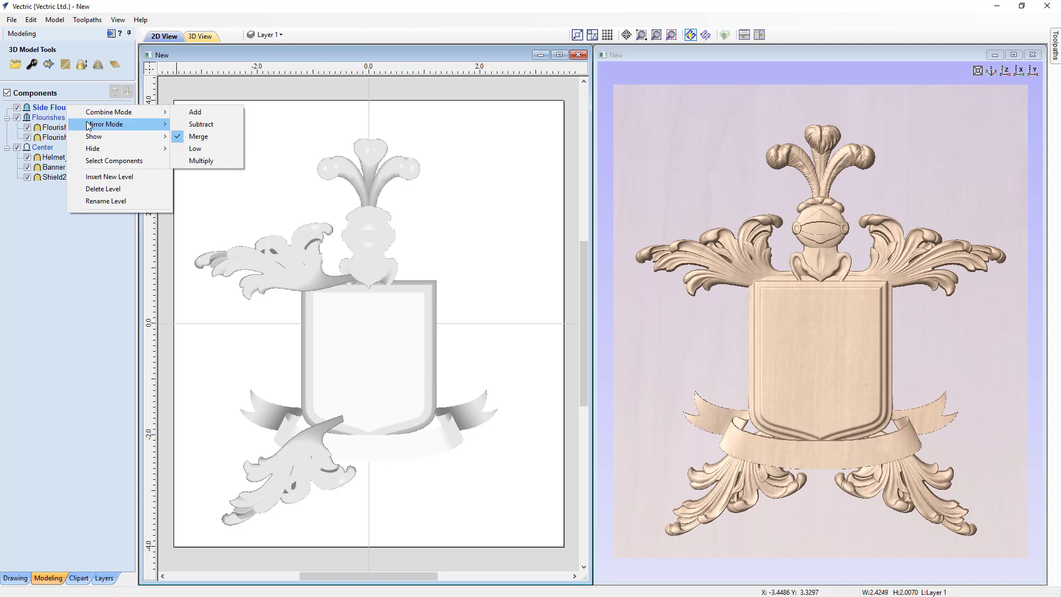
mouse_move(89, 126)
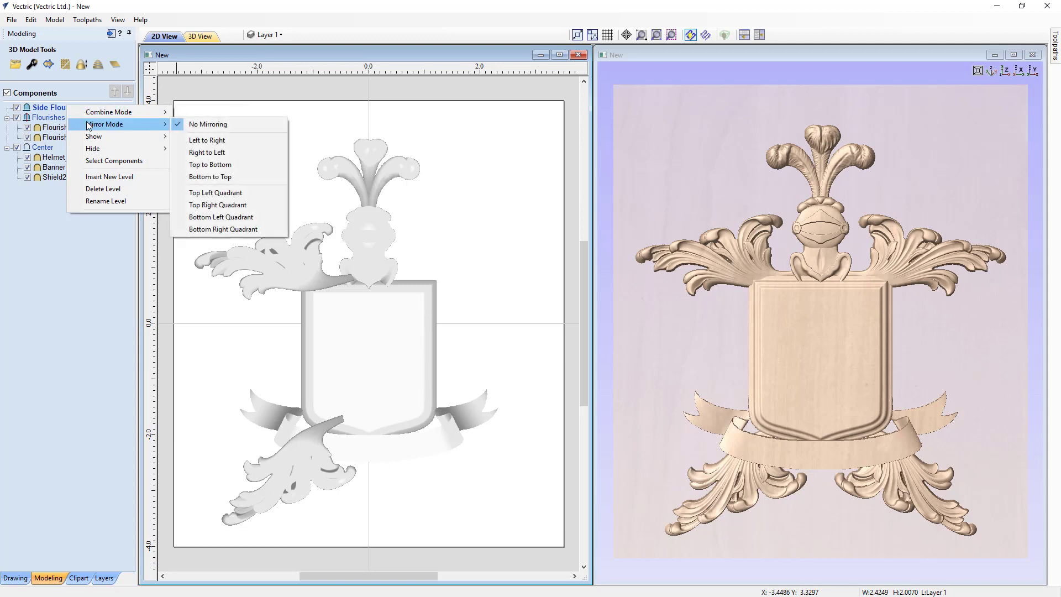
click(213, 194)
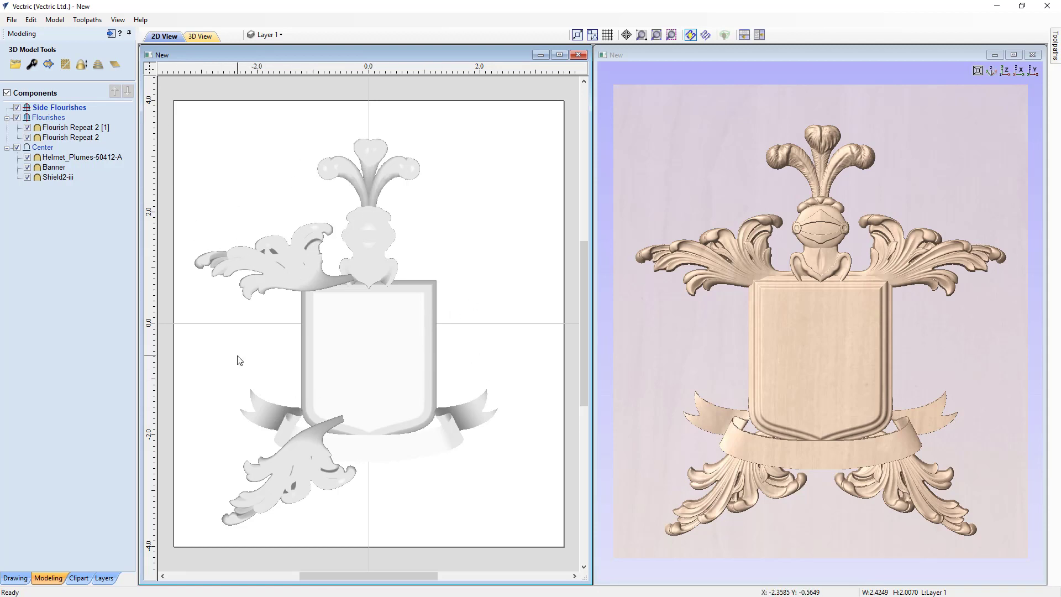
Step: Add the Flourish_227-58212-A piece from the Decorative clipart folder to the model
click(79, 579)
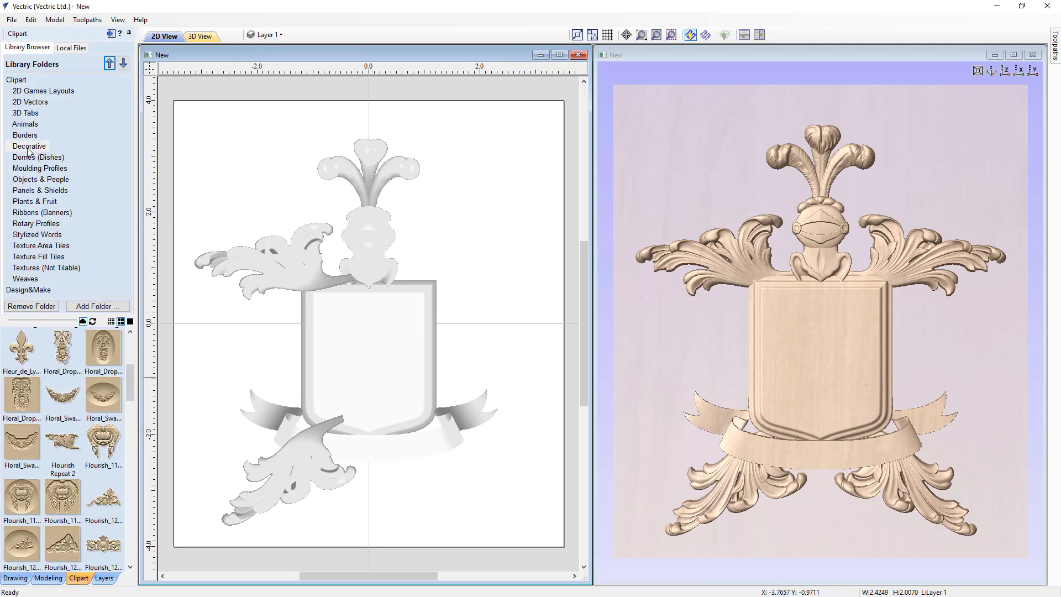
drag(133, 377, 124, 440)
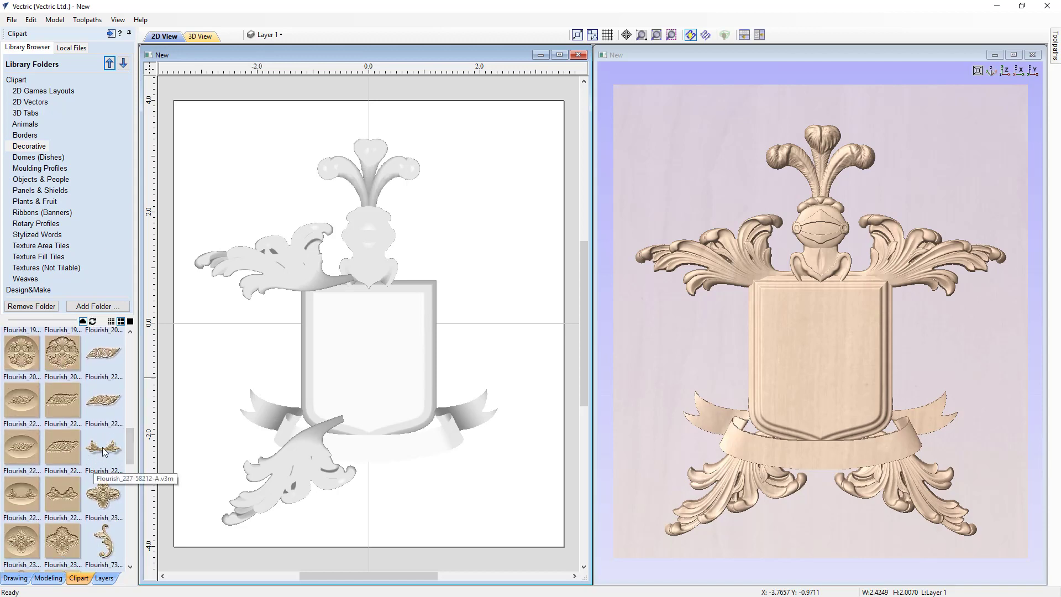
double_click(103, 449)
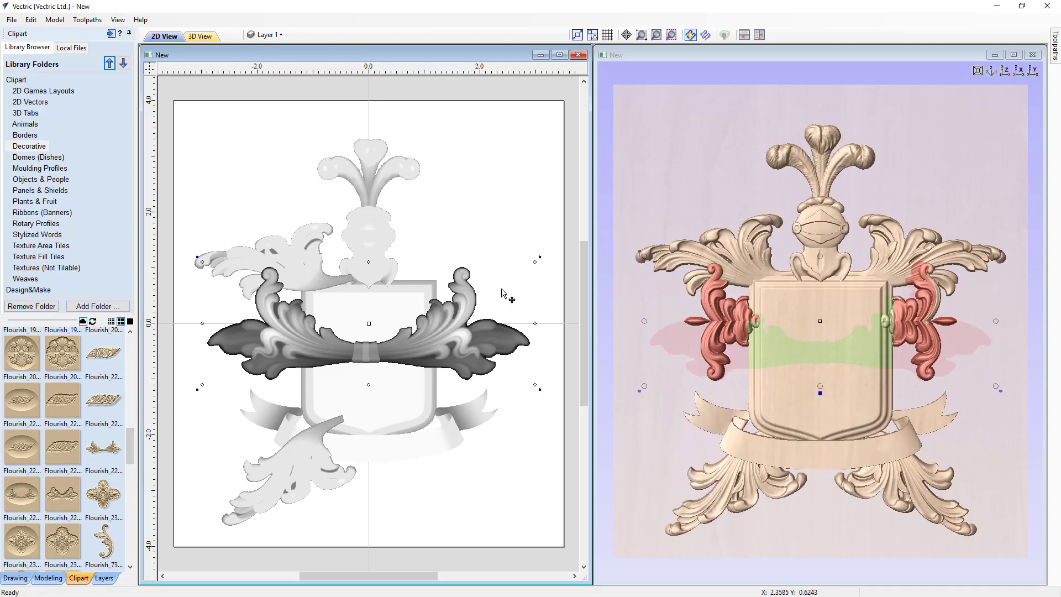
Step: Stand the new flourish vertically along the shield's left edge, scaled to about 1.37 by 3.87 inches
drag(535, 261, 304, 141)
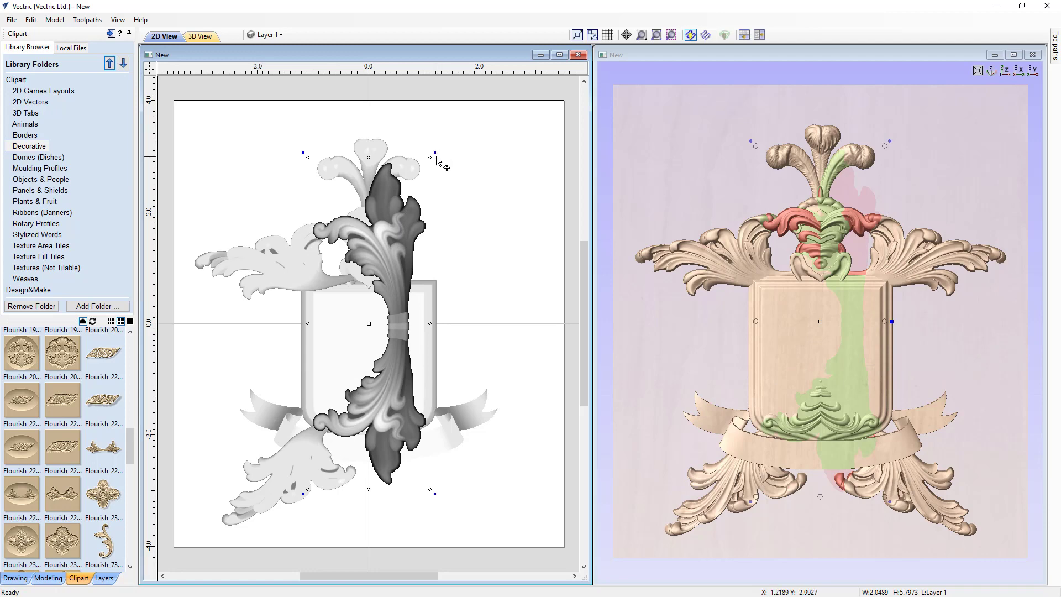
drag(431, 157, 378, 235)
drag(352, 386, 305, 350)
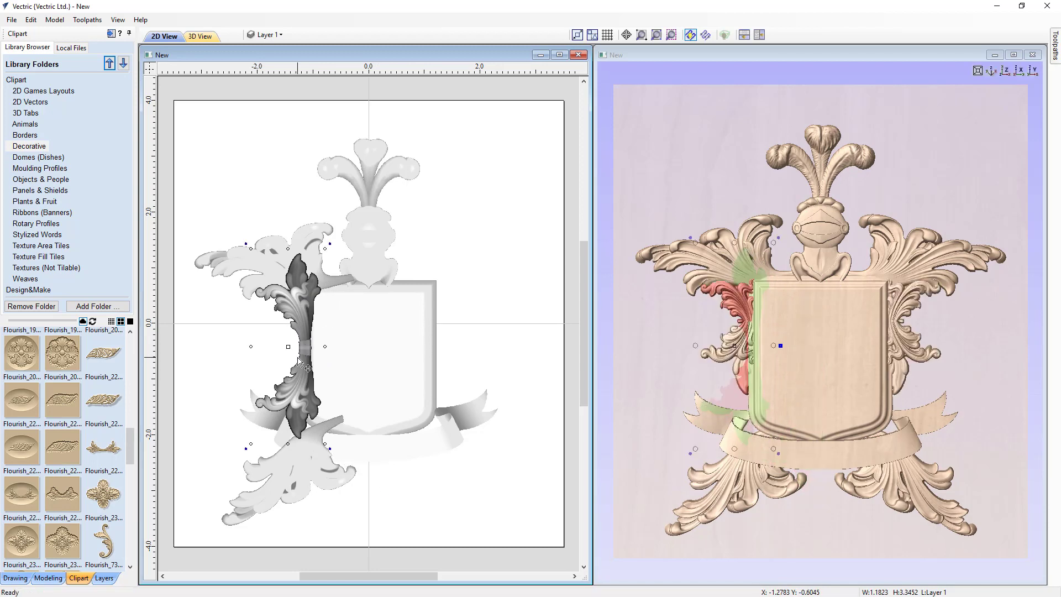
drag(302, 355, 304, 361)
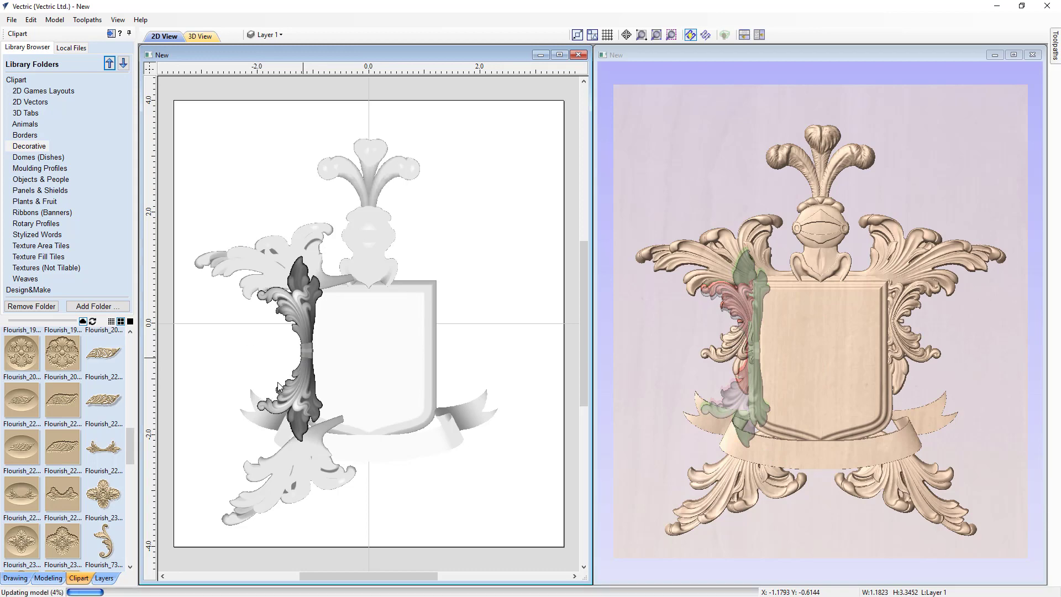
drag(252, 448, 243, 476)
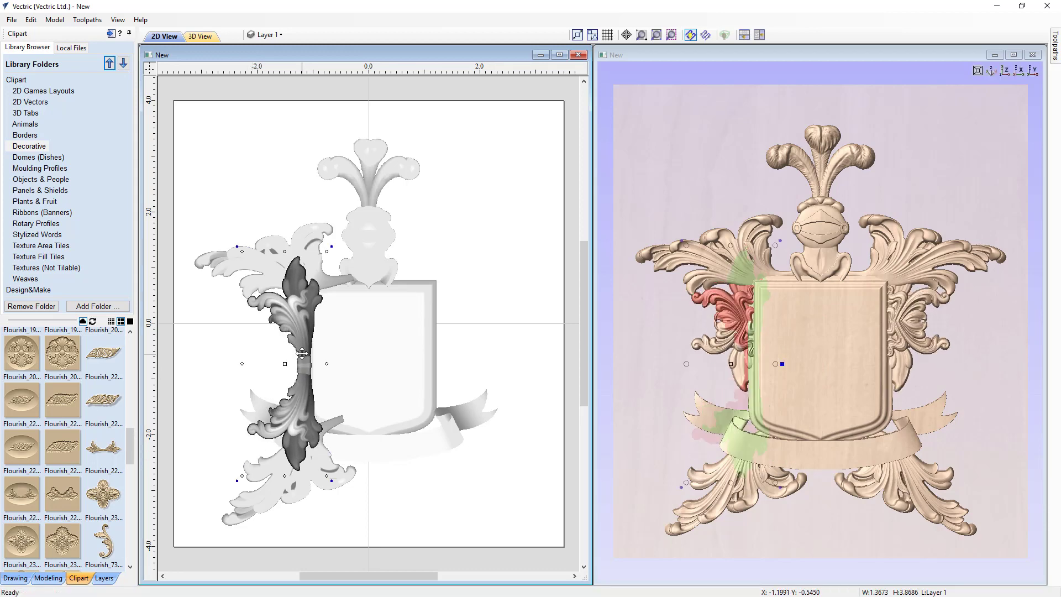
drag(300, 335, 302, 329)
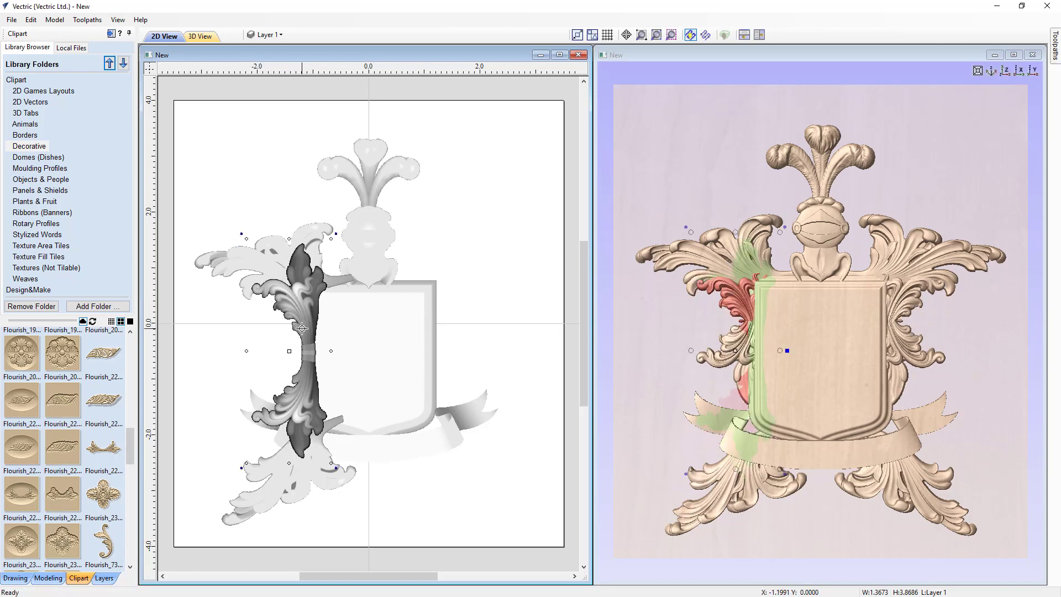
Step: Nudge the side flourish slightly right and down in small increments, and deselect it
key(Down)
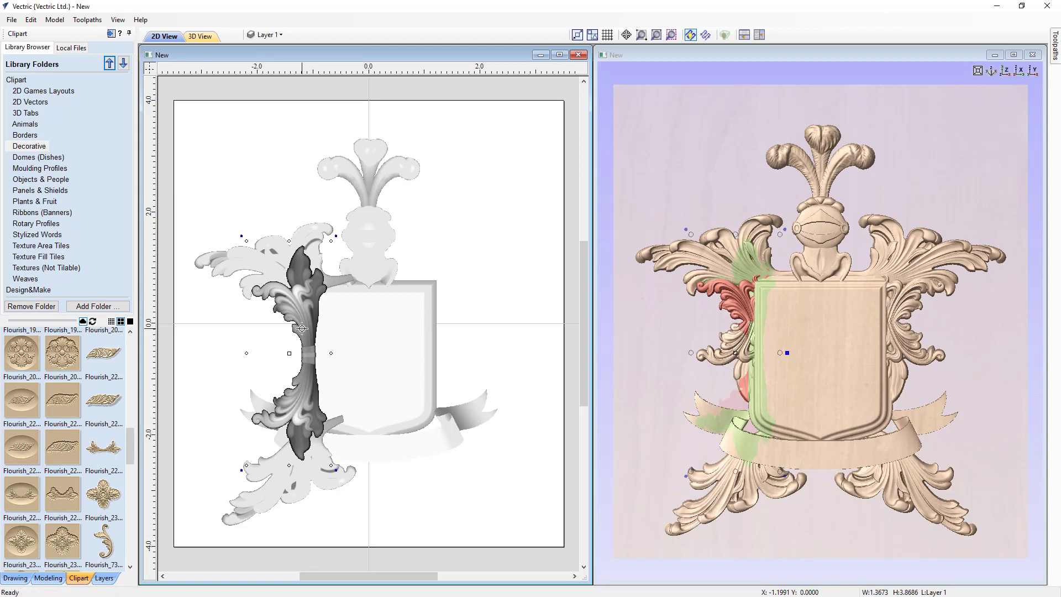
key(Right)
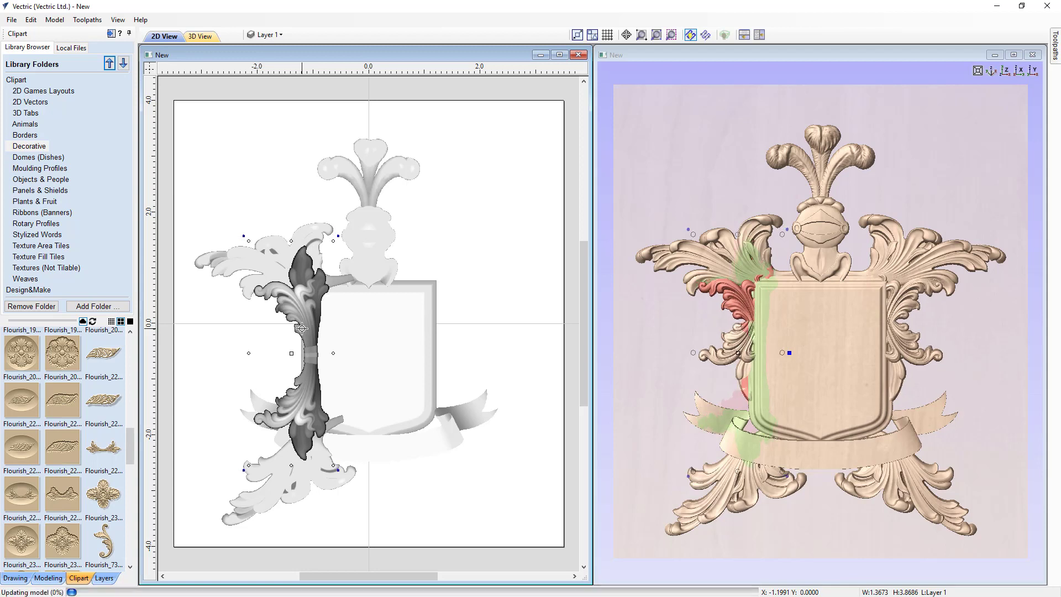
key(Right)
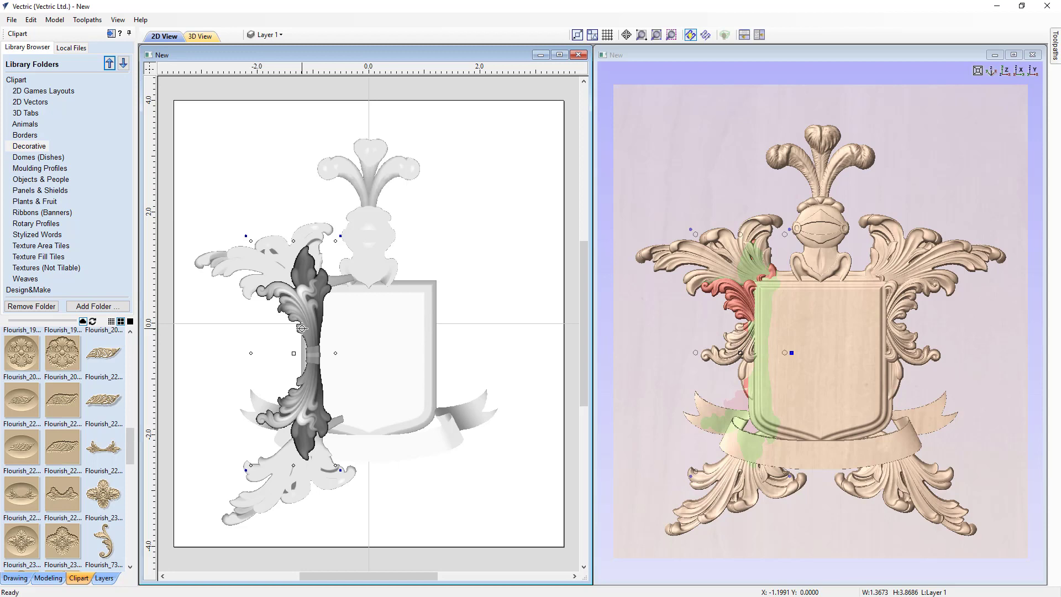
key(Down)
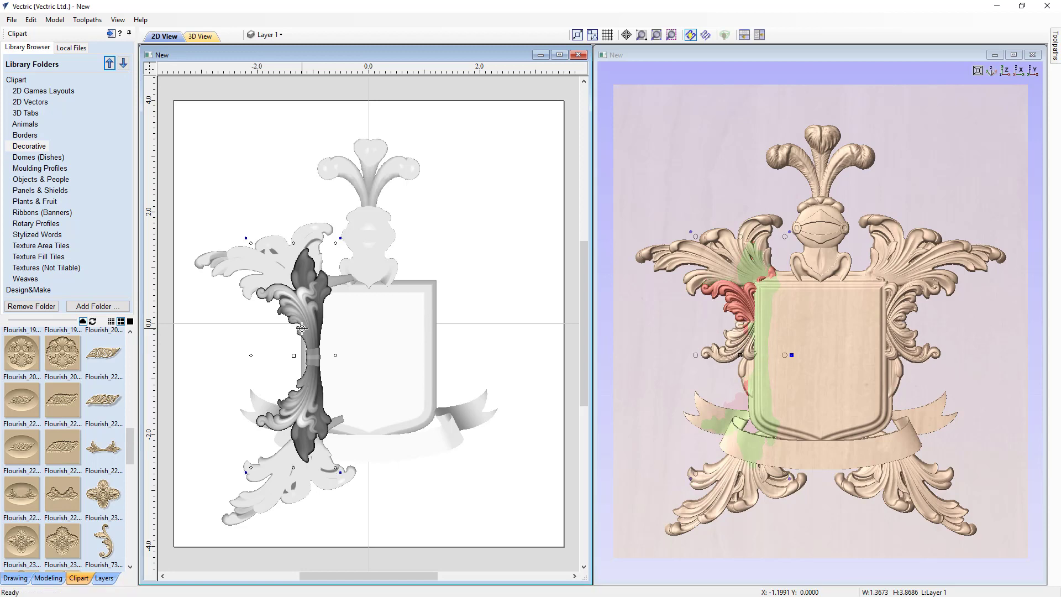
key(Up)
key(Up)
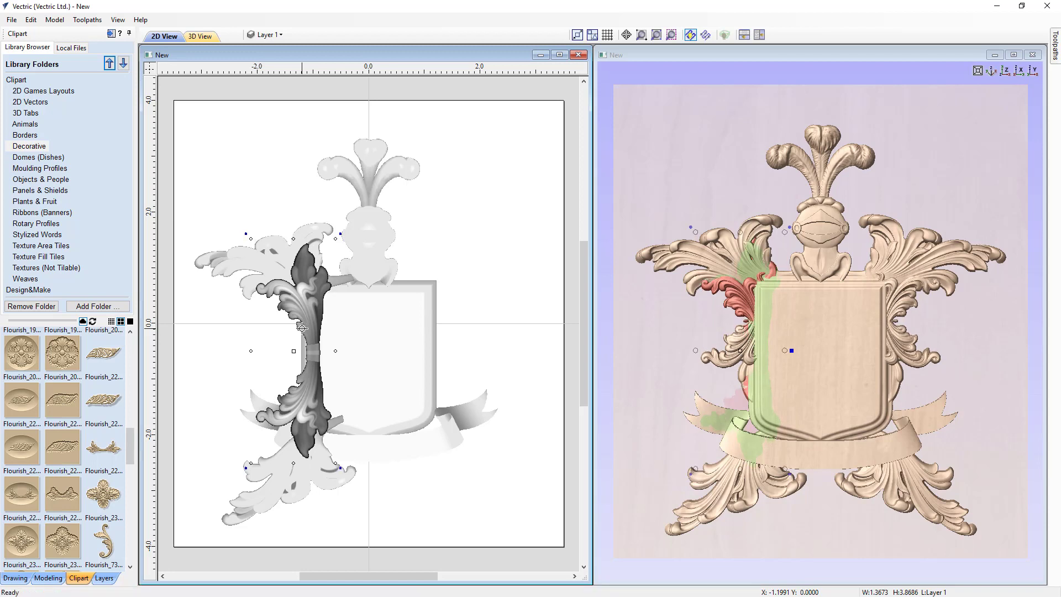
key(Down)
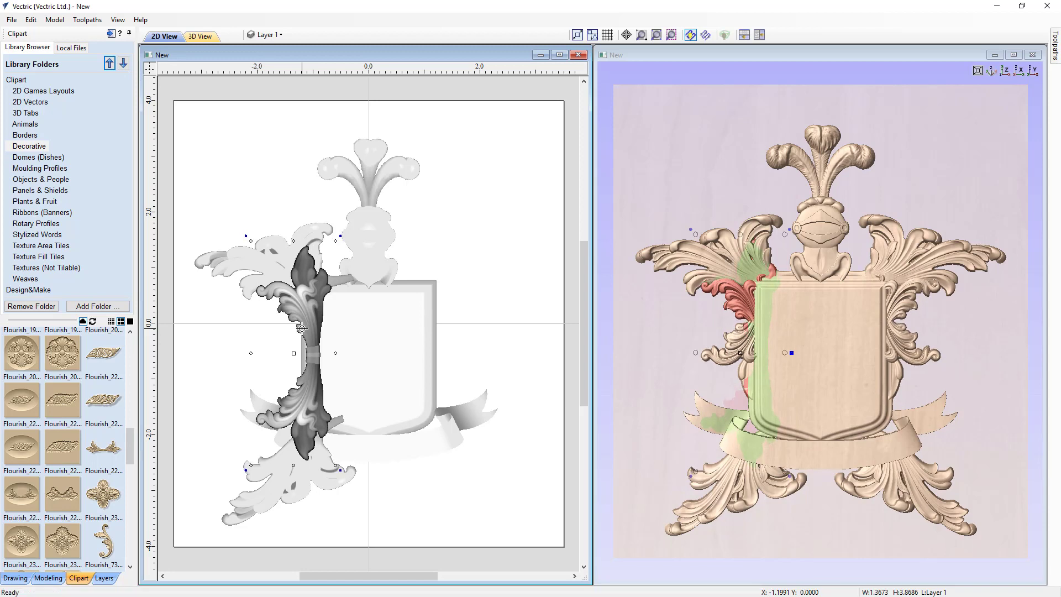
key(Down)
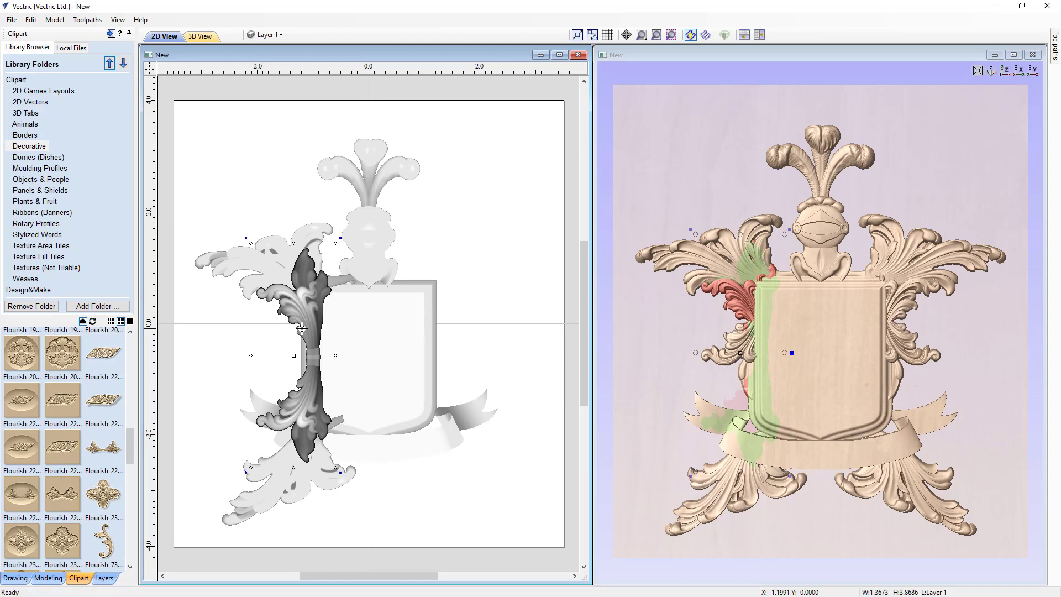
click(635, 341)
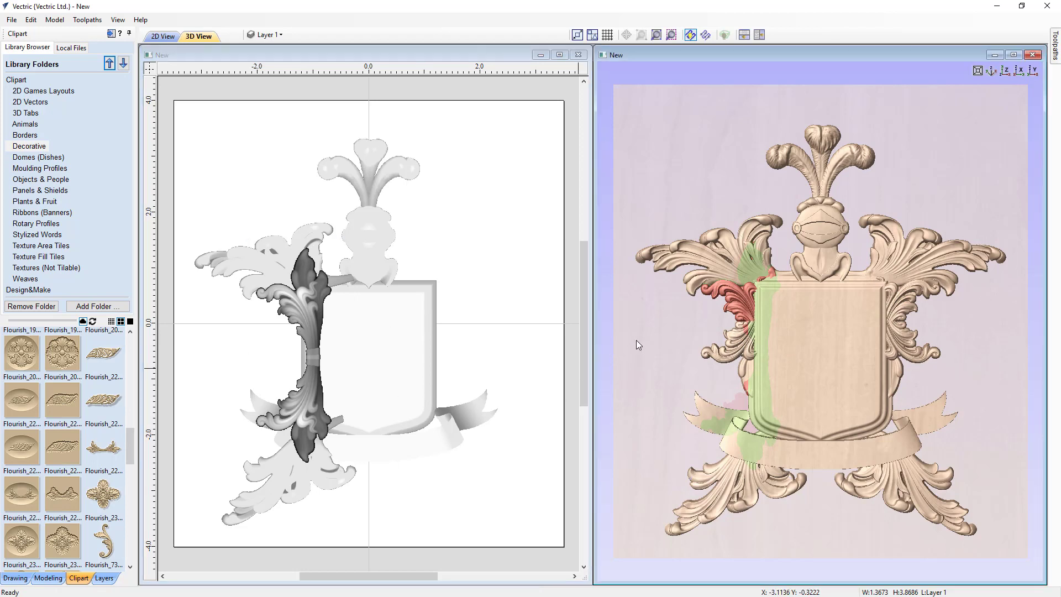
click(644, 346)
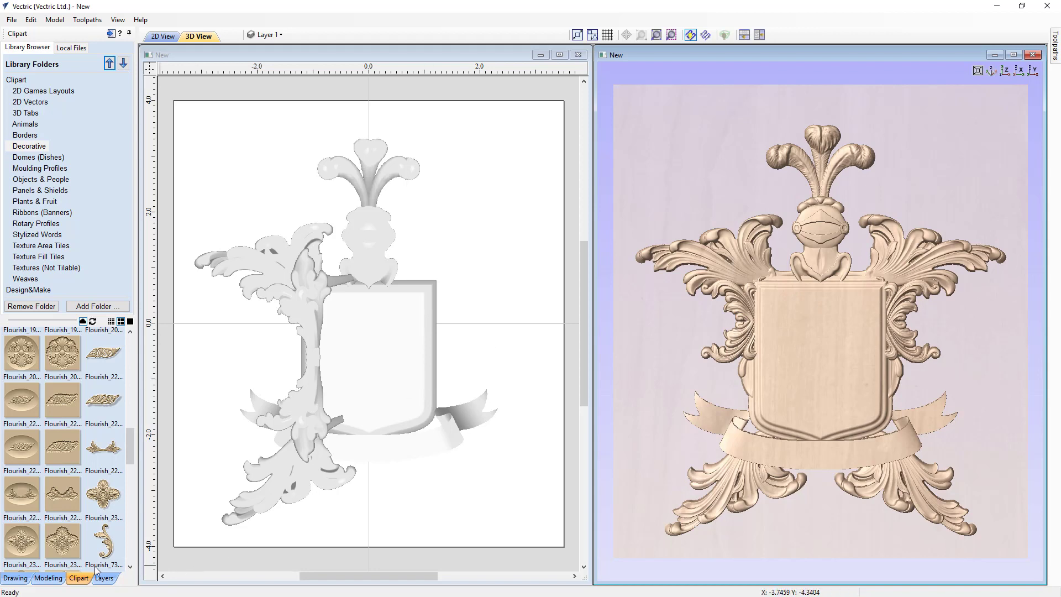
Step: In a maximized 3D view, set the shield's shape height to 0.25 inches and its base height to 0.05 inches
click(49, 578)
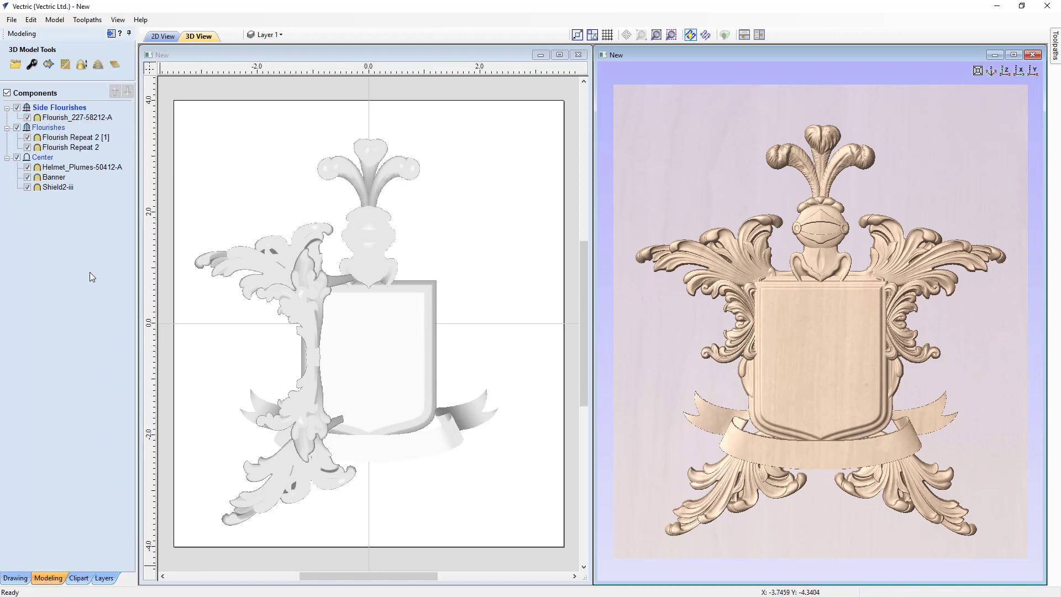
click(1015, 55)
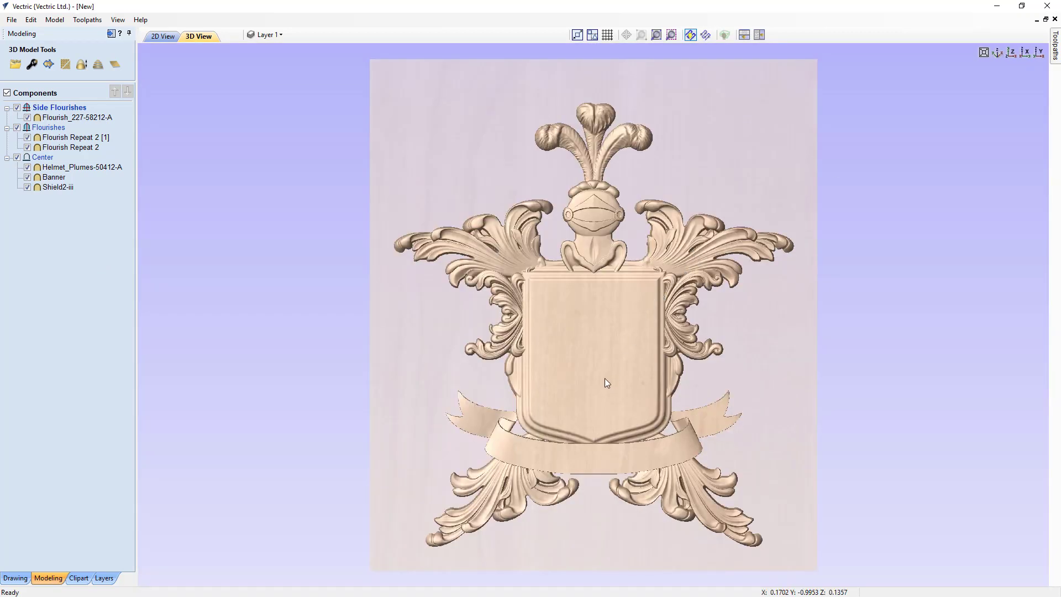
click(585, 354)
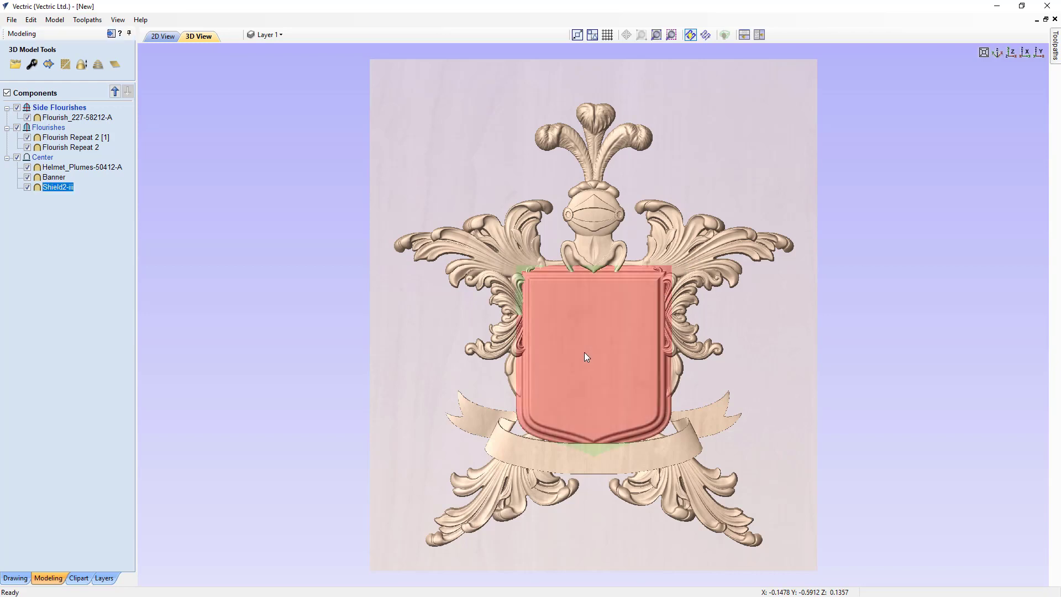
click(593, 468)
drag(616, 457, 839, 123)
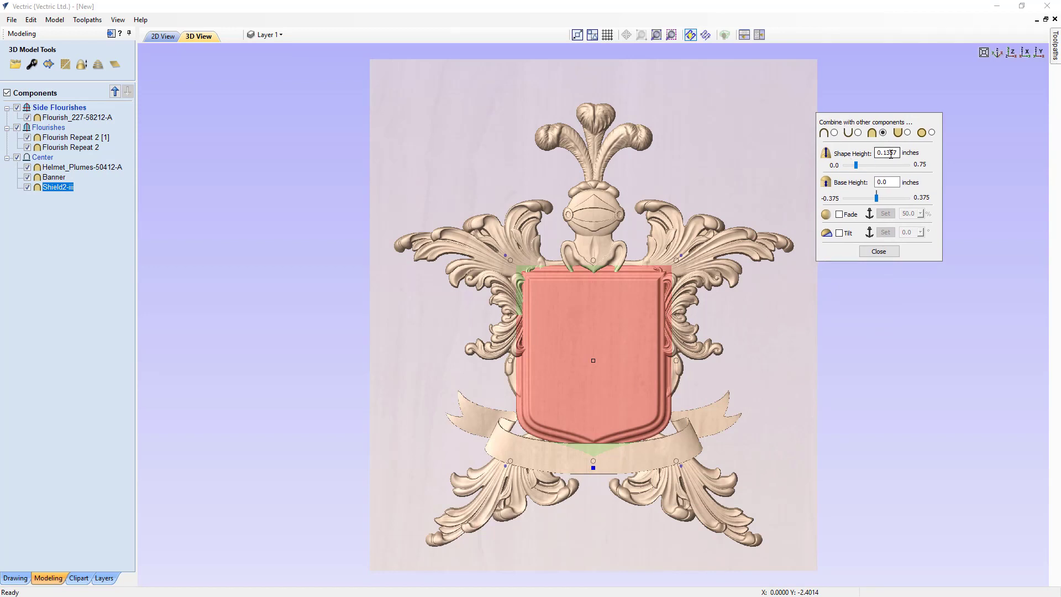
double_click(884, 154)
text(25)
key(Return)
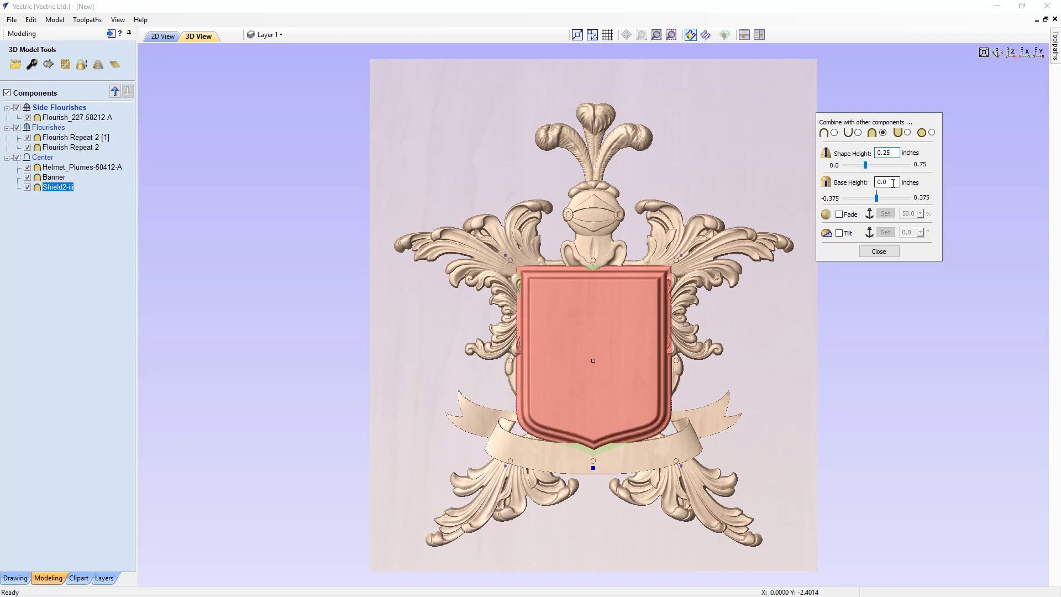
click(890, 182)
text(5)
key(Return)
Step: Set the plumed helmet's shape height to 0.25 inches and its base height to 0.1 inches
click(598, 223)
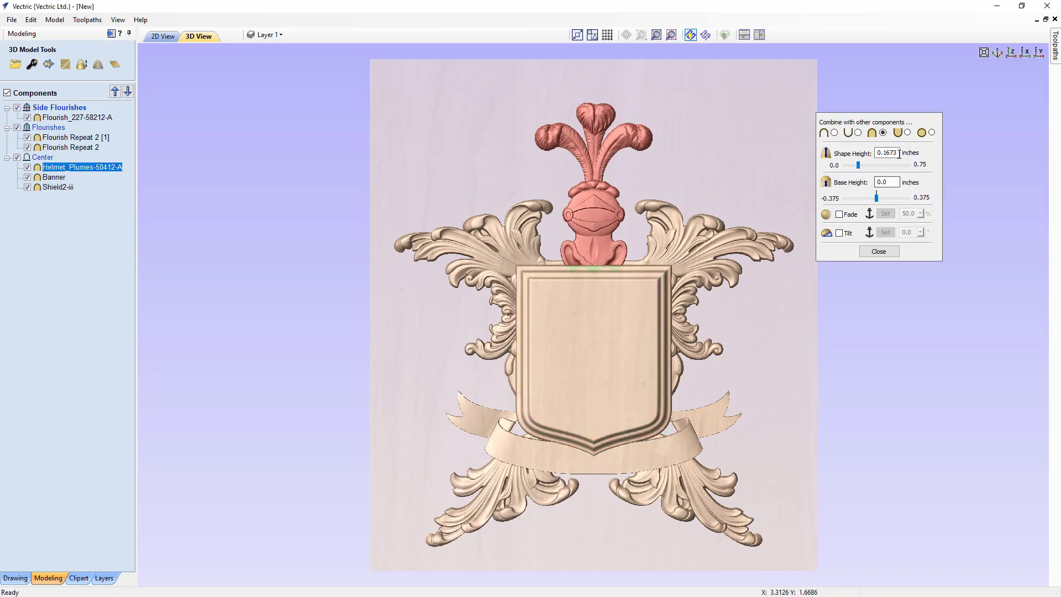
drag(898, 153, 884, 153)
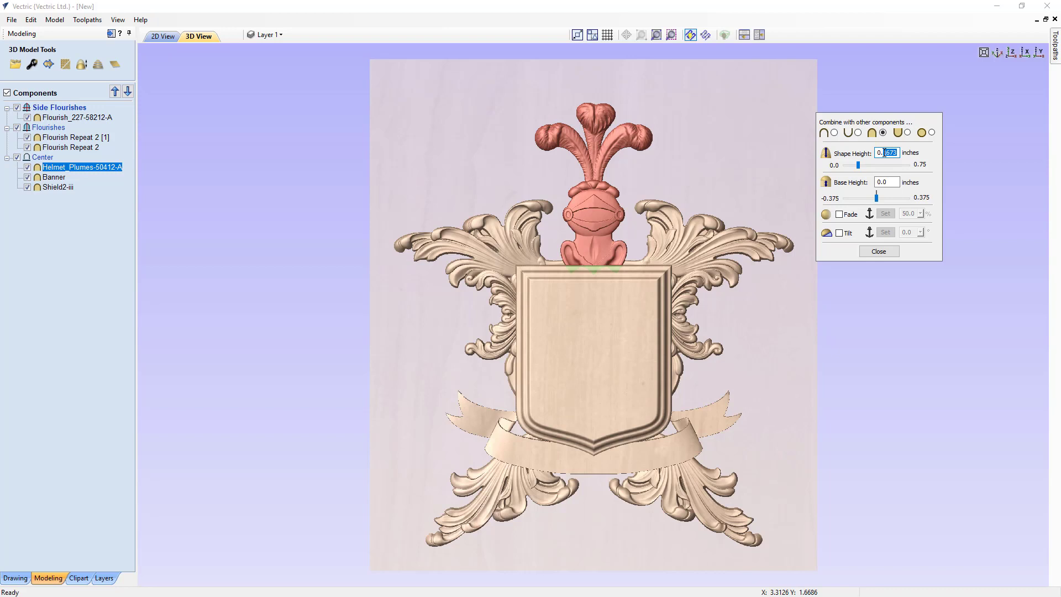
text(25)
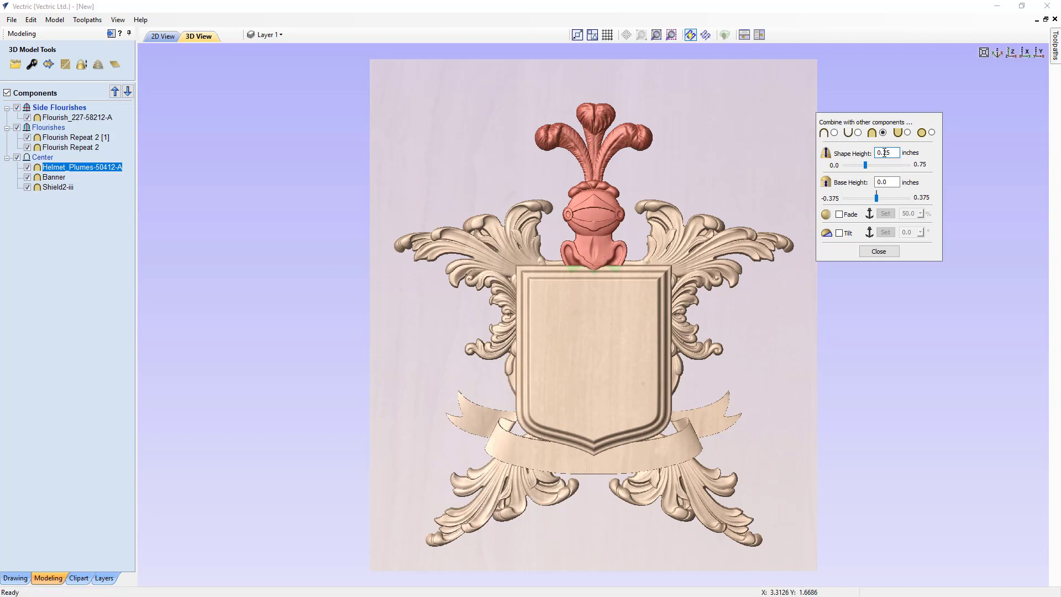
drag(896, 182, 884, 182)
text(1)
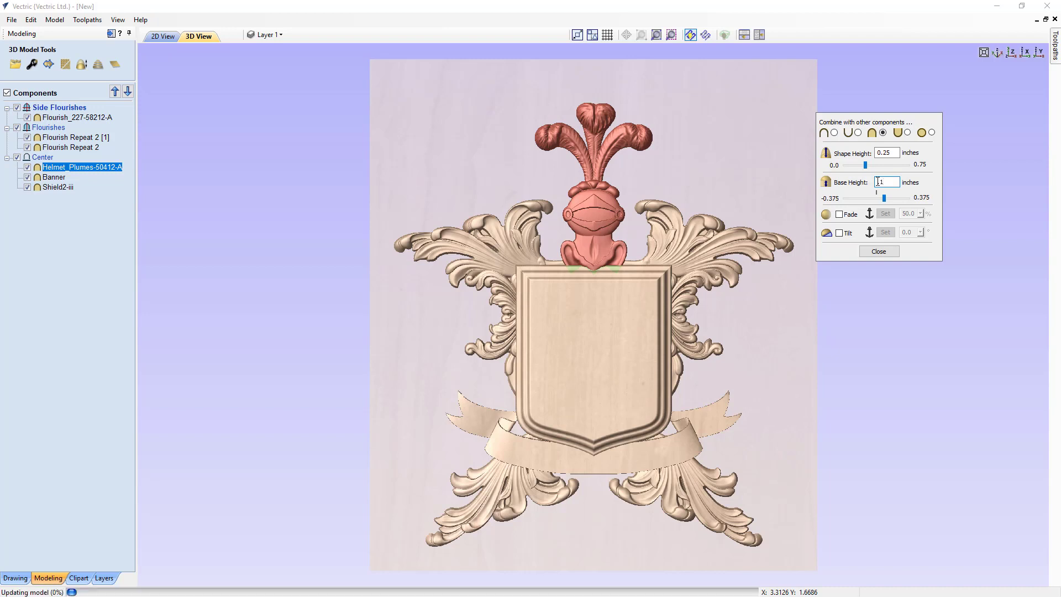
Step: Reduce the plumed helmet's base height to 0.01 inches, and deselect the helmet
key(Return)
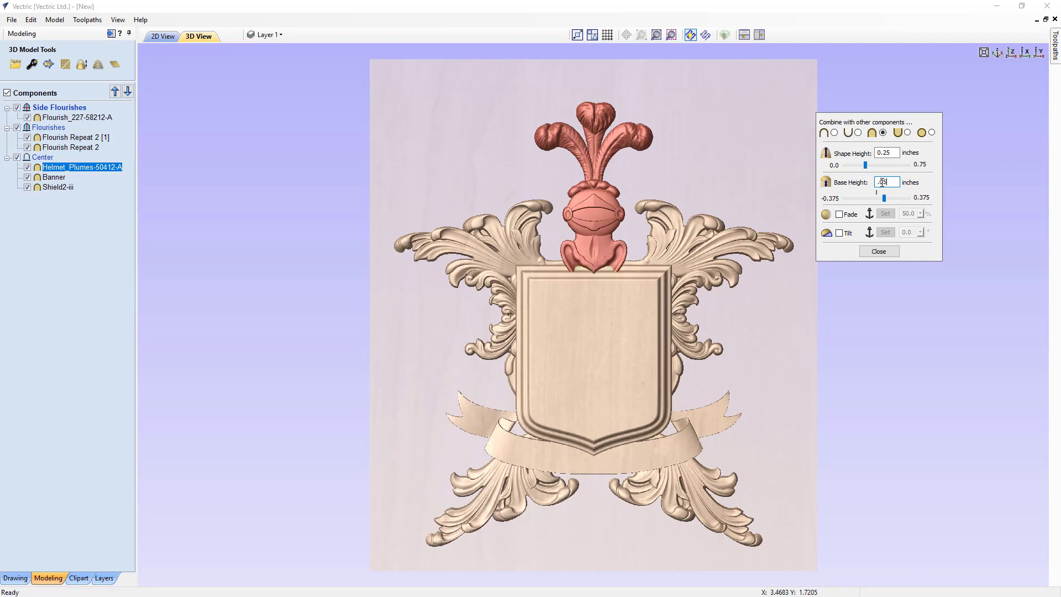
key(Return)
key(Return)
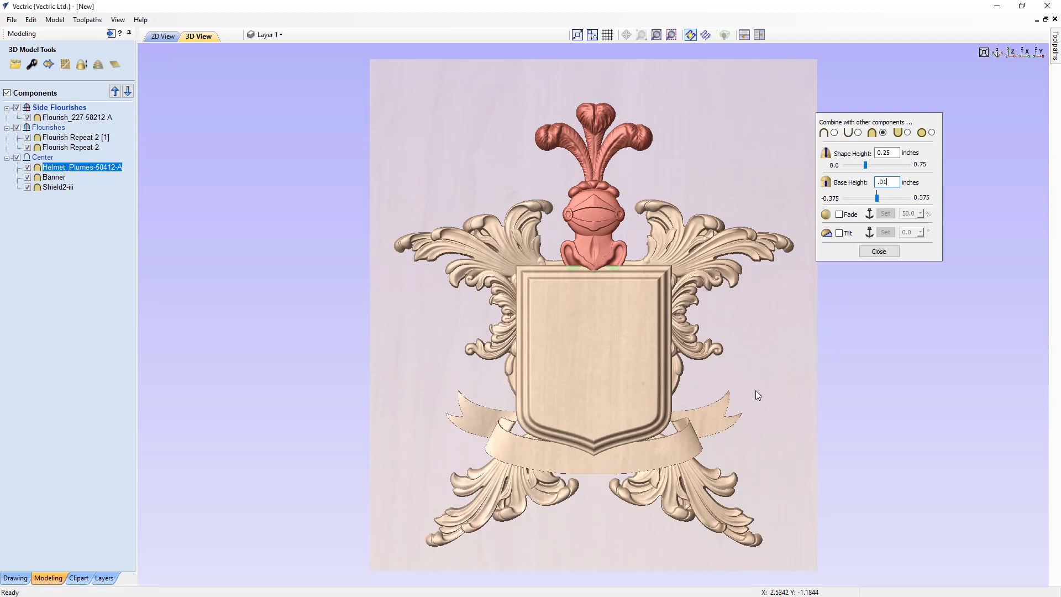
click(756, 391)
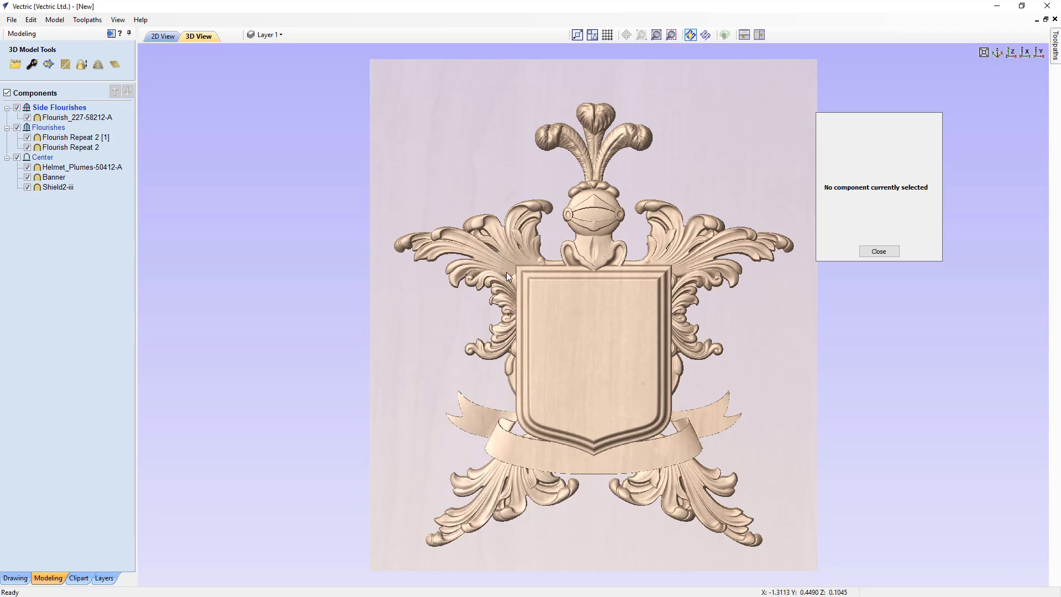
Step: Check the shape and base heights of the upper flourish and the side flourish beside the shield
click(503, 256)
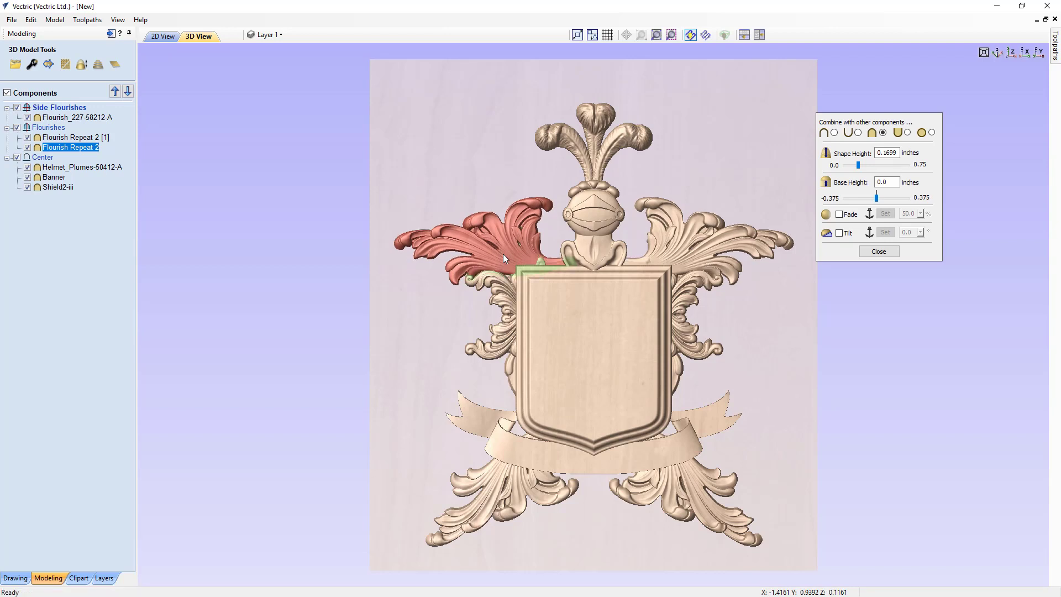
click(445, 321)
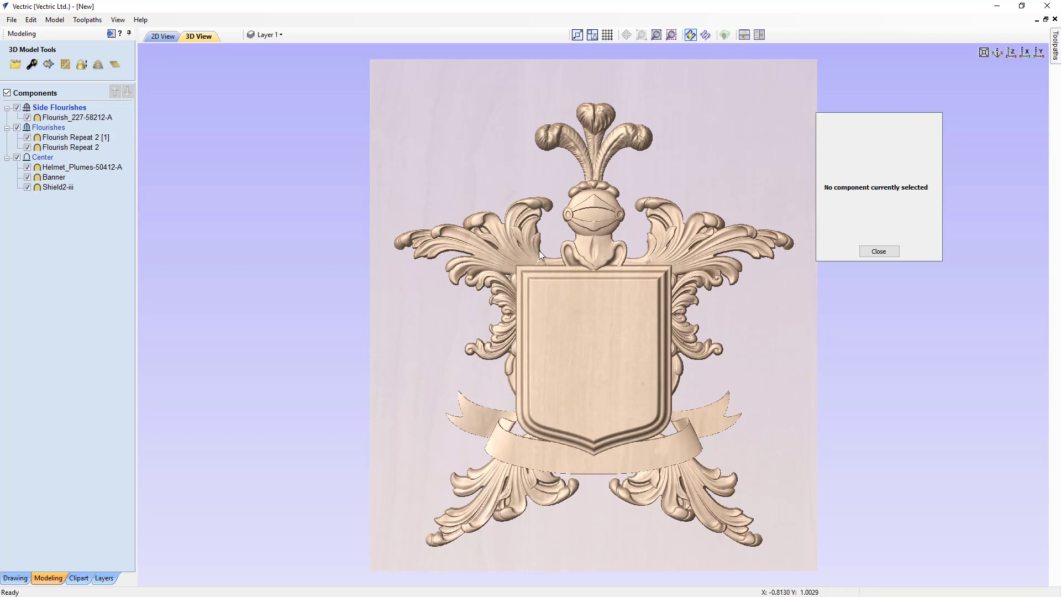
click(508, 305)
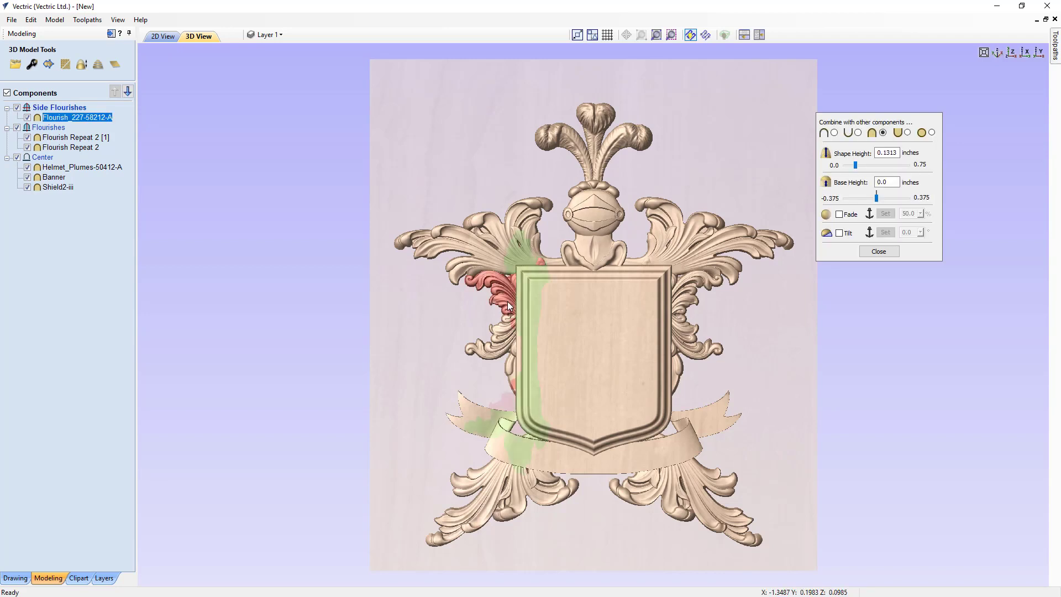
click(463, 295)
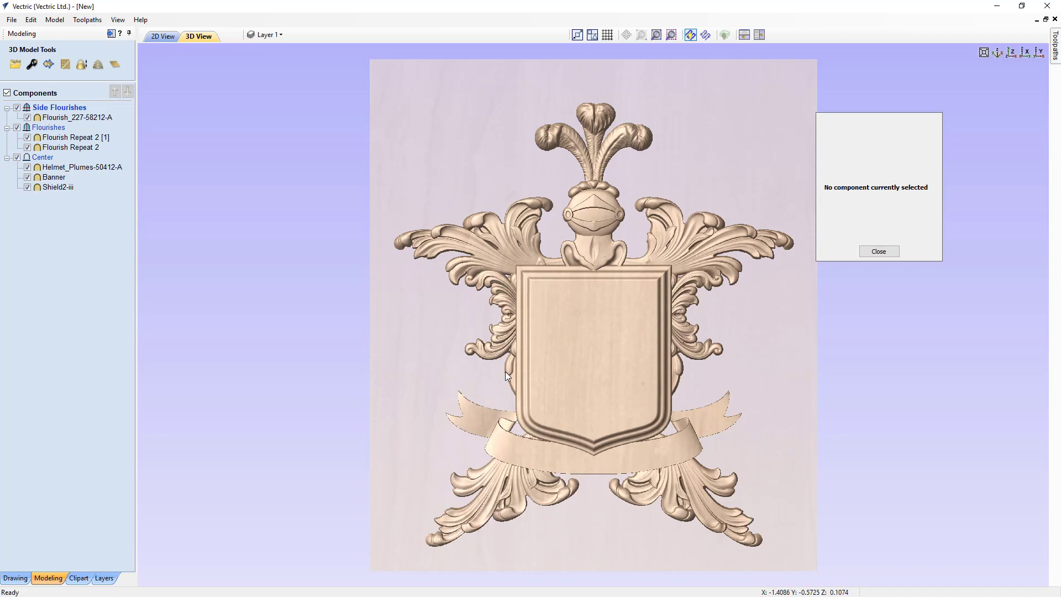
Step: Set the banner's shape height to 0.25 inches, and deselect the banner
click(525, 455)
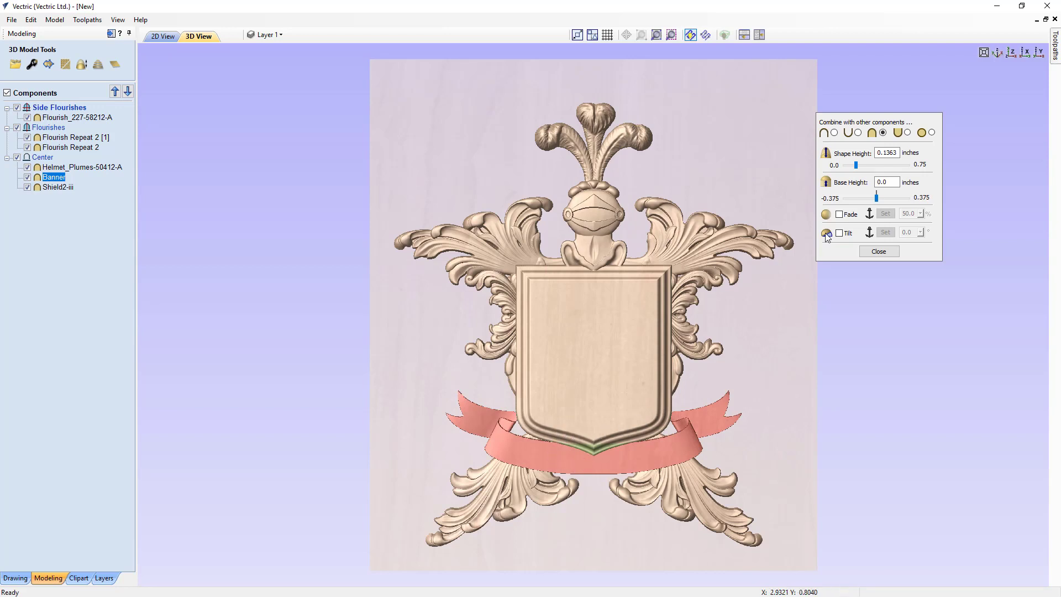
click(894, 152)
drag(895, 153, 883, 152)
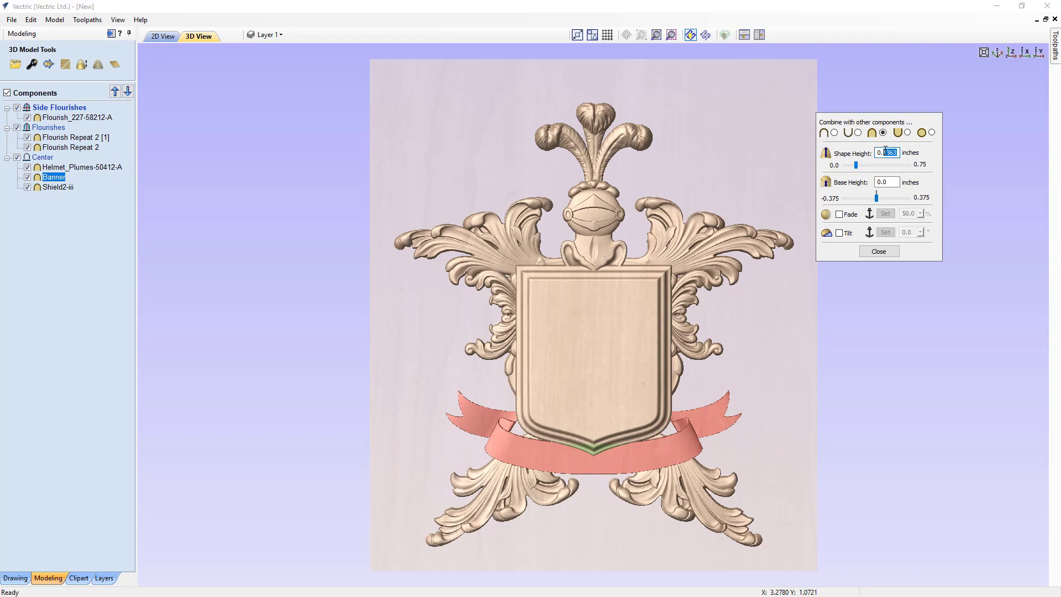
text(25)
key(Return)
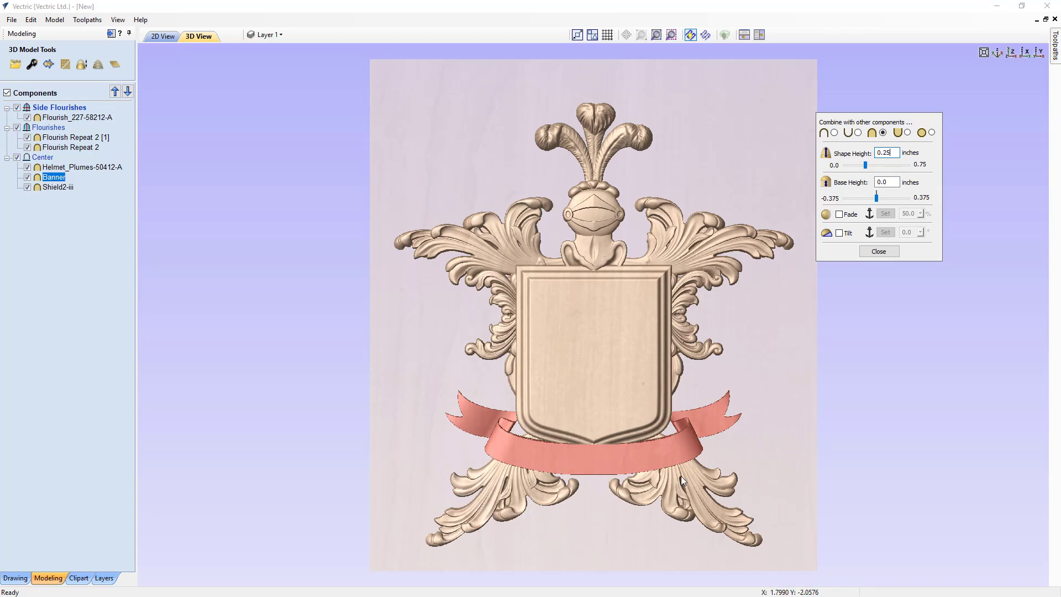
click(628, 540)
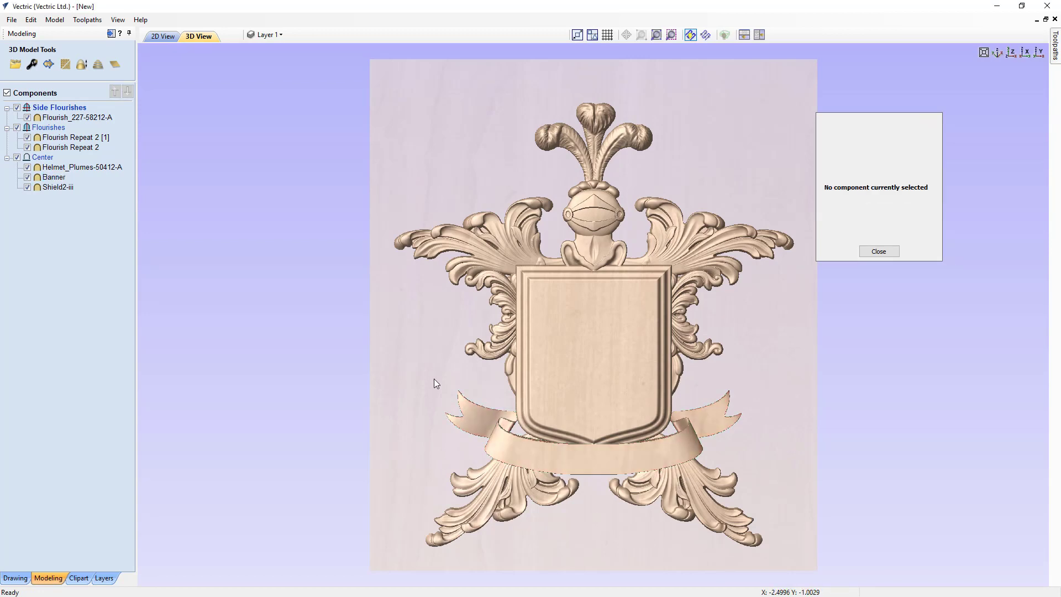
Step: Examine the coat of arms' relief from oblique angles to compare the heights of its components
drag(425, 419, 905, 265)
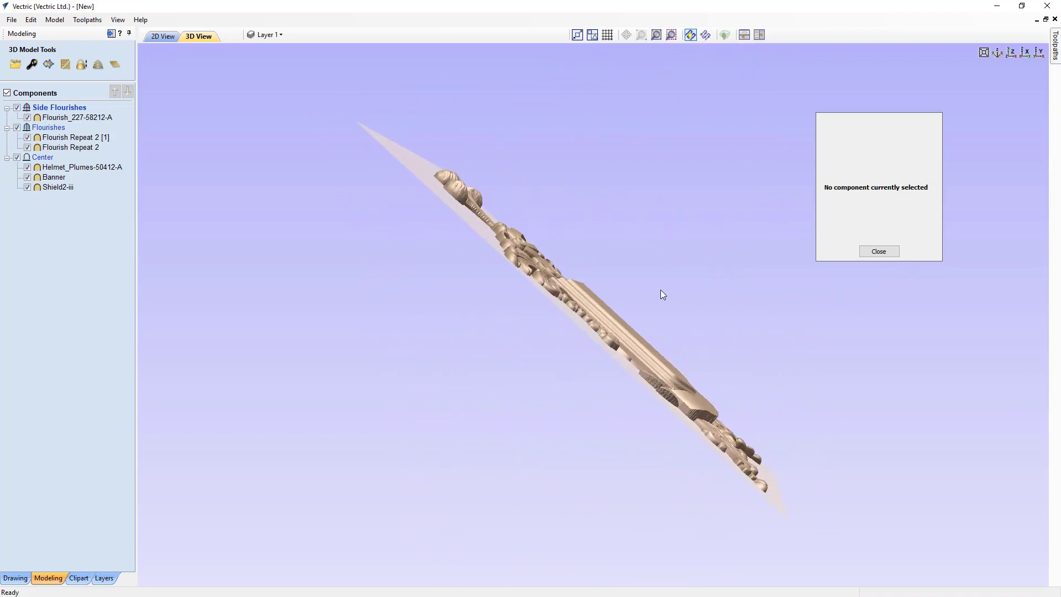
drag(765, 406, 628, 380)
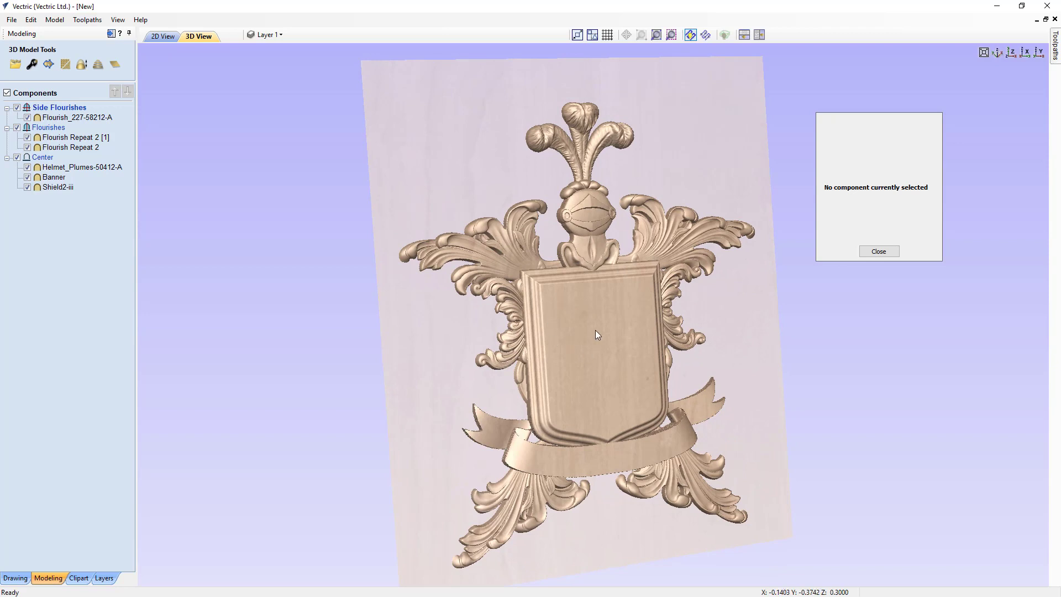
drag(773, 388, 499, 437)
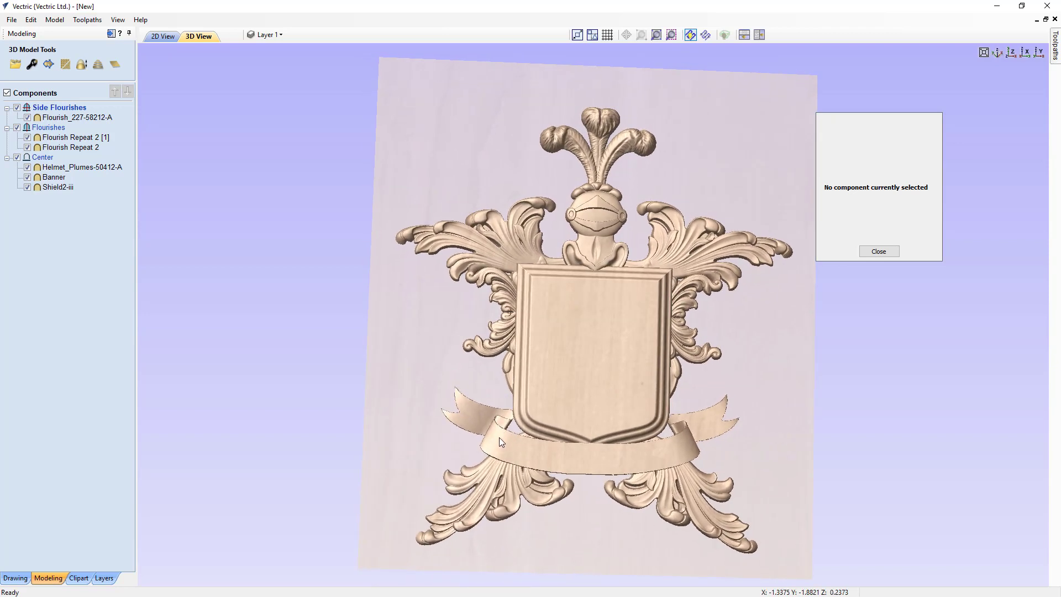
drag(750, 341, 710, 364)
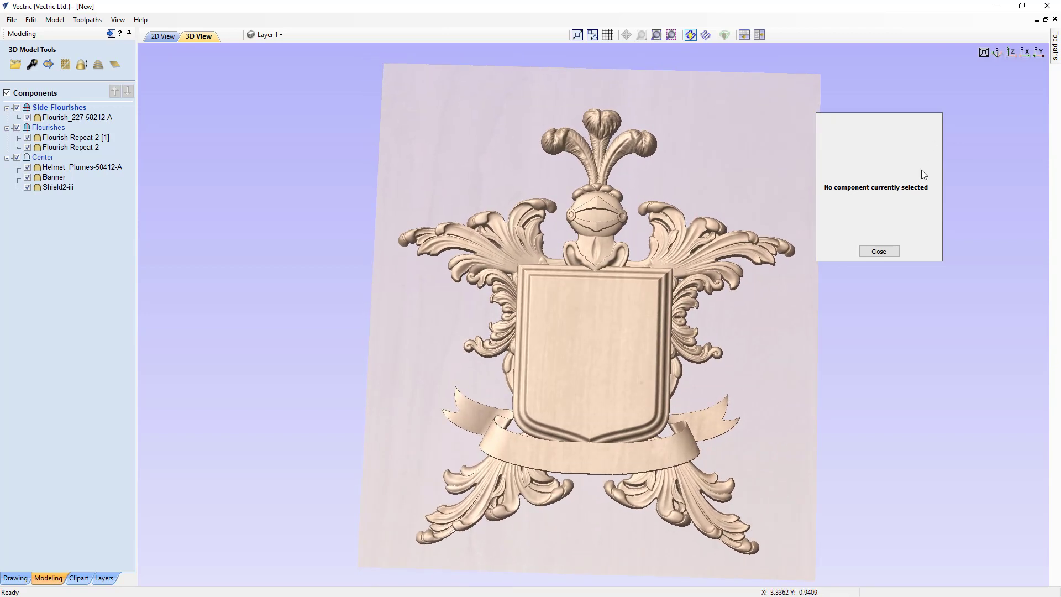
Step: Close the component properties, and show the 2D view side by side with the 3D model seen straight from above
click(879, 252)
click(1018, 55)
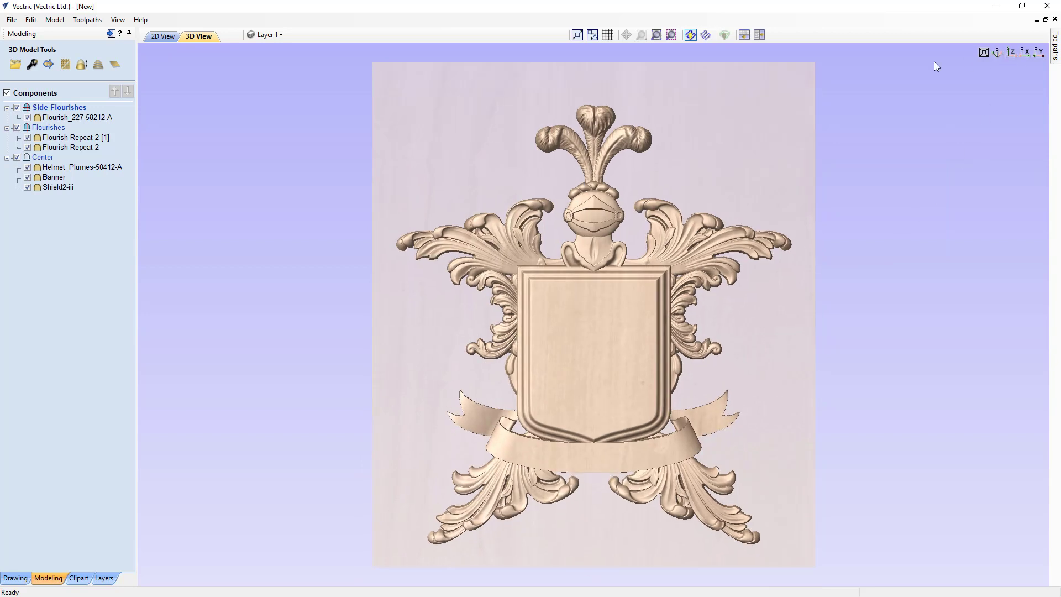
click(758, 35)
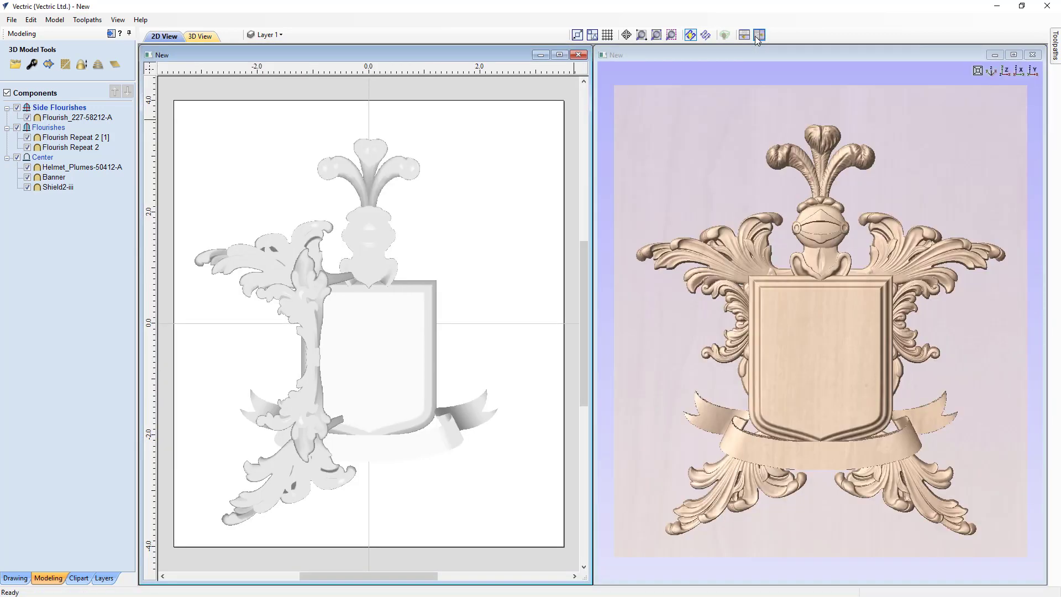